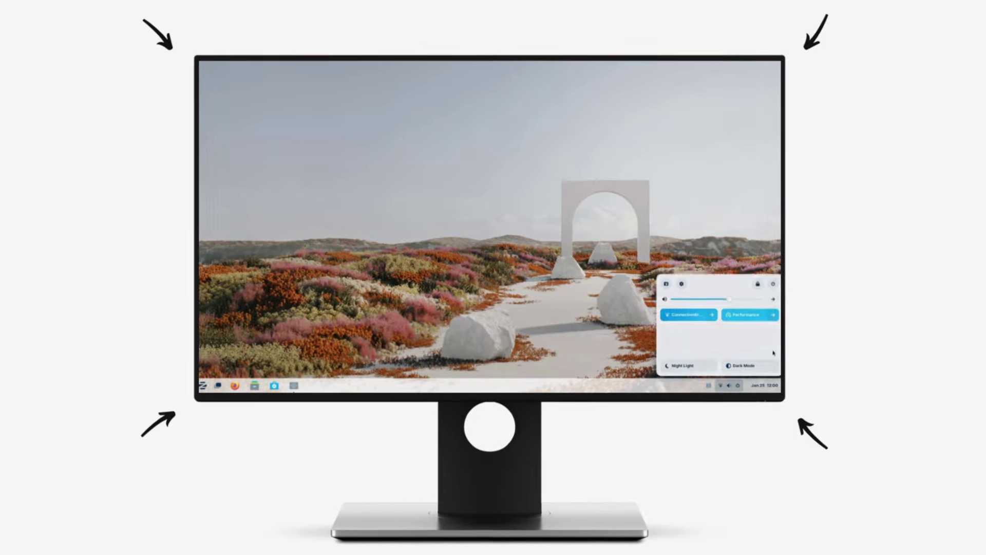
# Switch the power mode to Balanced and back to Performance in the quick settings
pyautogui.click(773, 315)
pyautogui.click(778, 291)
pyautogui.click(752, 351)
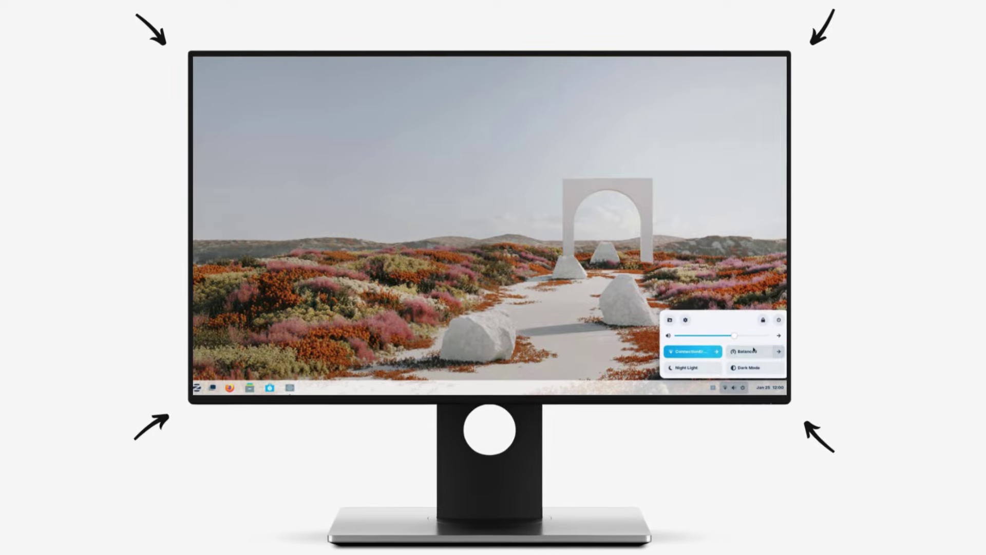
pyautogui.click(754, 351)
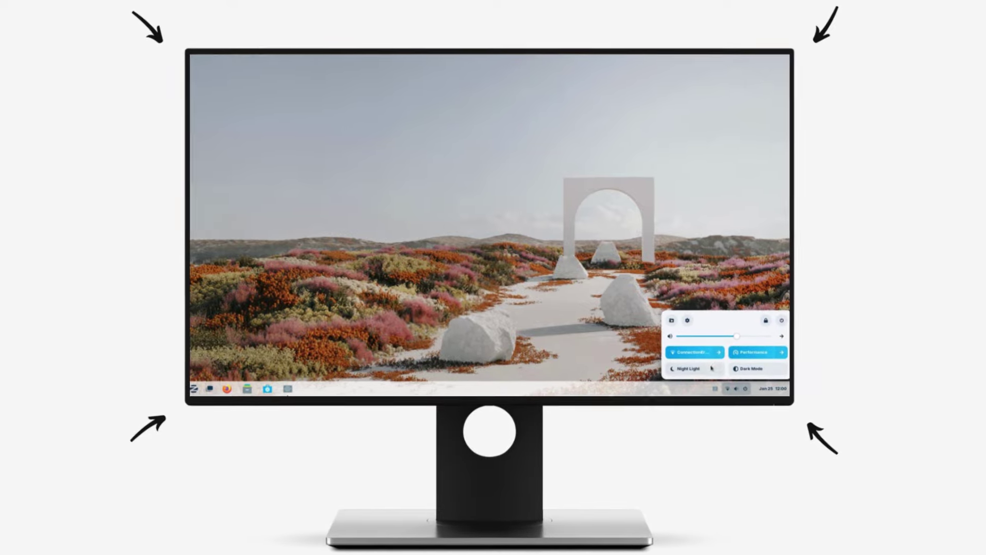
# Turn on Dark Mode from the quick settings and switch it back off
pyautogui.click(748, 369)
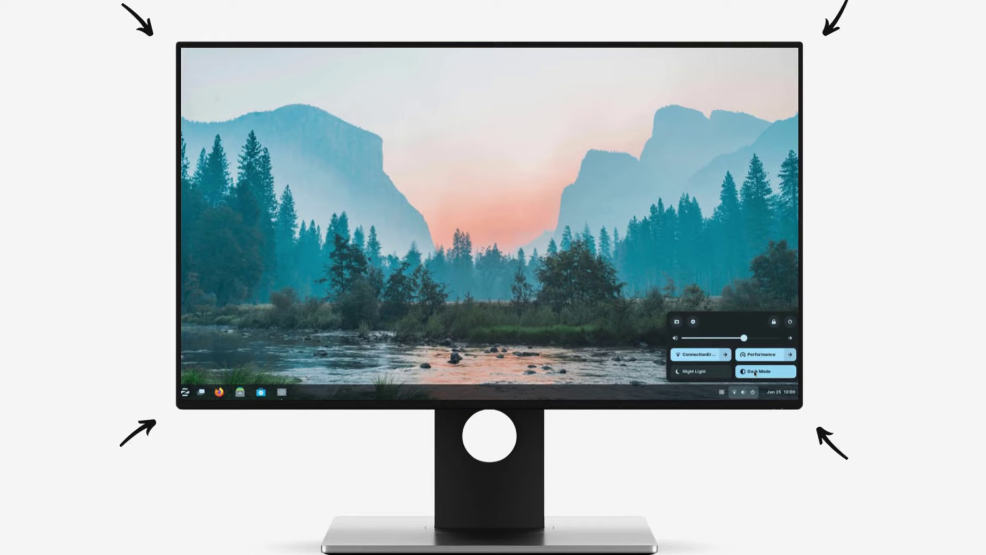
pyautogui.click(754, 374)
pyautogui.click(513, 178)
pyautogui.rightClick(513, 178)
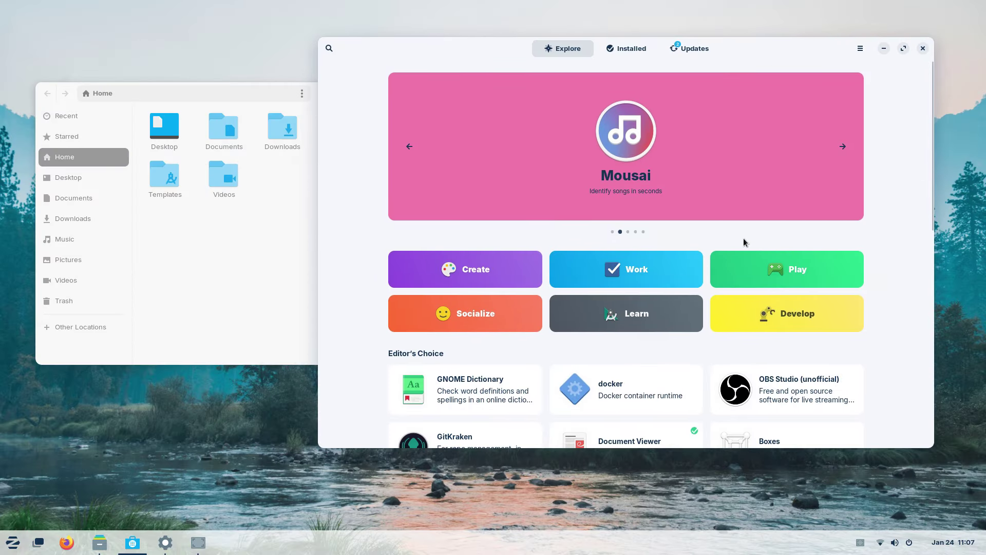
# Open the workspace overview, rotate the desktop cube in several directions, and return to the desktop
pyautogui.press('super')
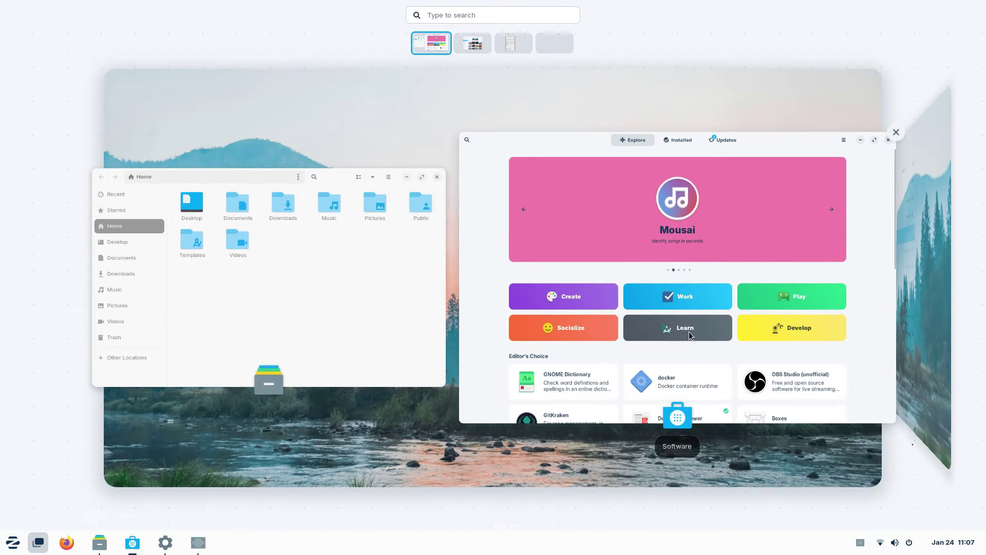
pyautogui.moveTo(492, 458); pyautogui.dragTo(170, 303)
pyautogui.moveTo(175, 209); pyautogui.dragTo(399, 494)
pyautogui.moveTo(413, 302); pyautogui.dragTo(651, 260)
pyautogui.click(386, 316)
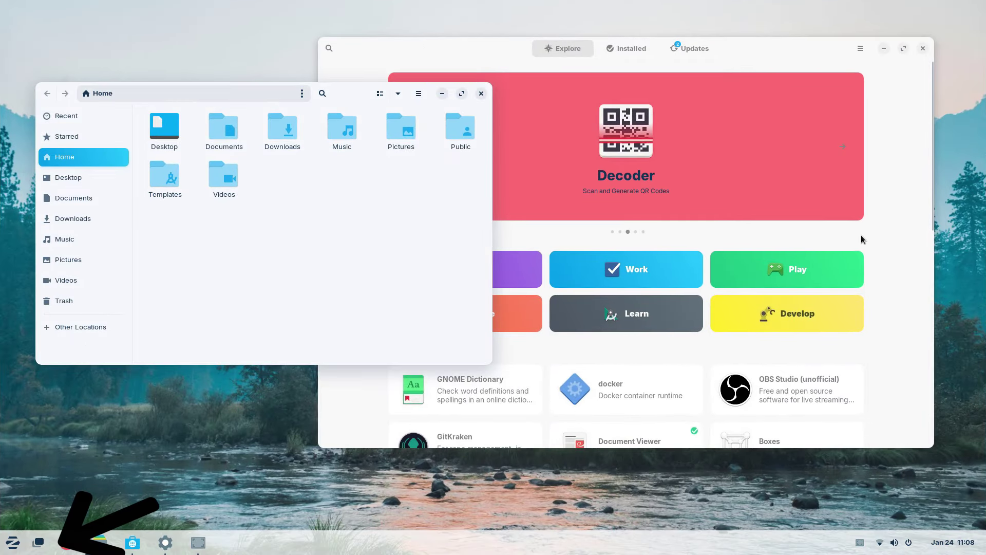
# Rotate the cube in the overview to the second workspace and open the Settings window there
pyautogui.click(889, 241)
pyautogui.press('super')
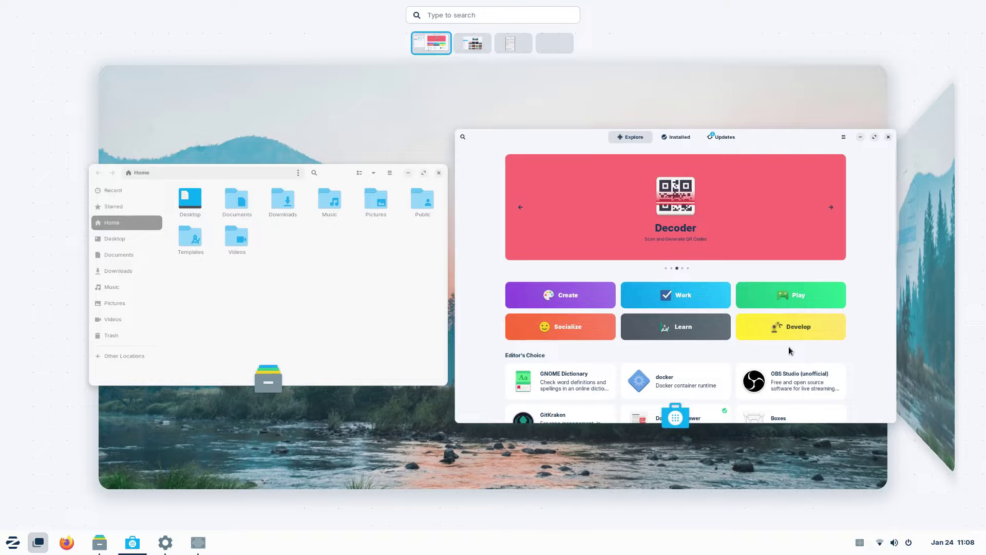
pyautogui.moveTo(788, 346); pyautogui.dragTo(617, 386)
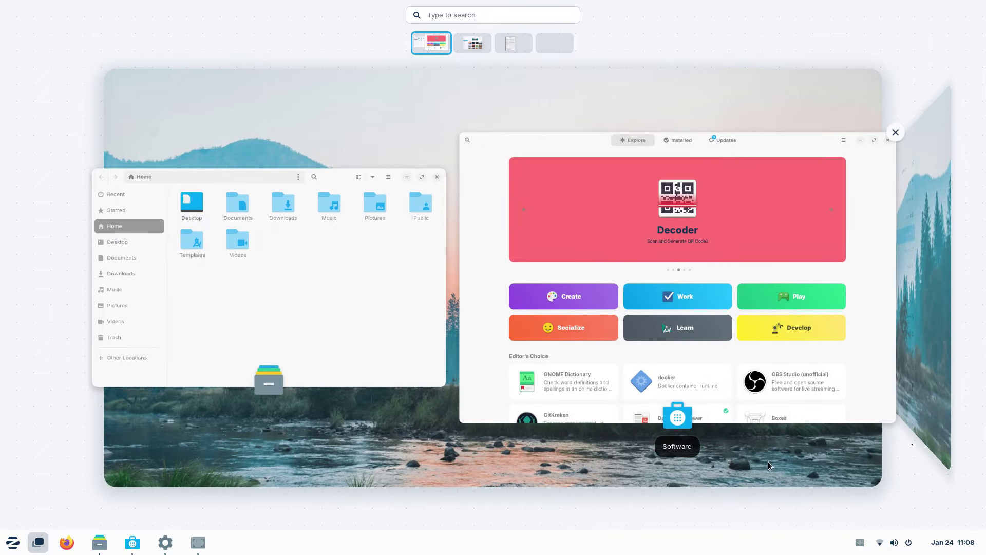
pyautogui.moveTo(769, 461); pyautogui.dragTo(330, 461)
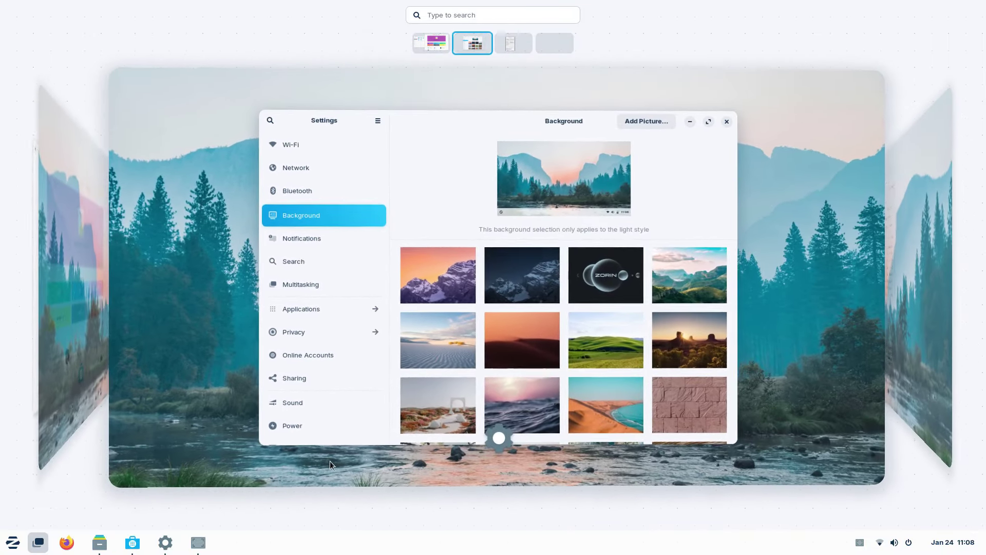
pyautogui.click(658, 155)
# Launch Zorin Appearance, move its window up and to the left, and show the Effects settings
pyautogui.press('super')
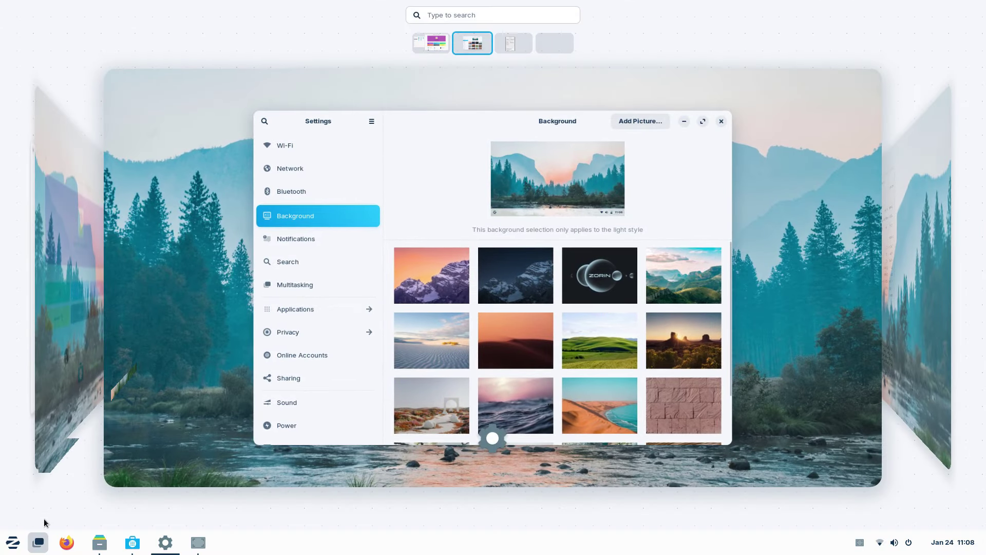
pyautogui.click(11, 541)
pyautogui.click(293, 319)
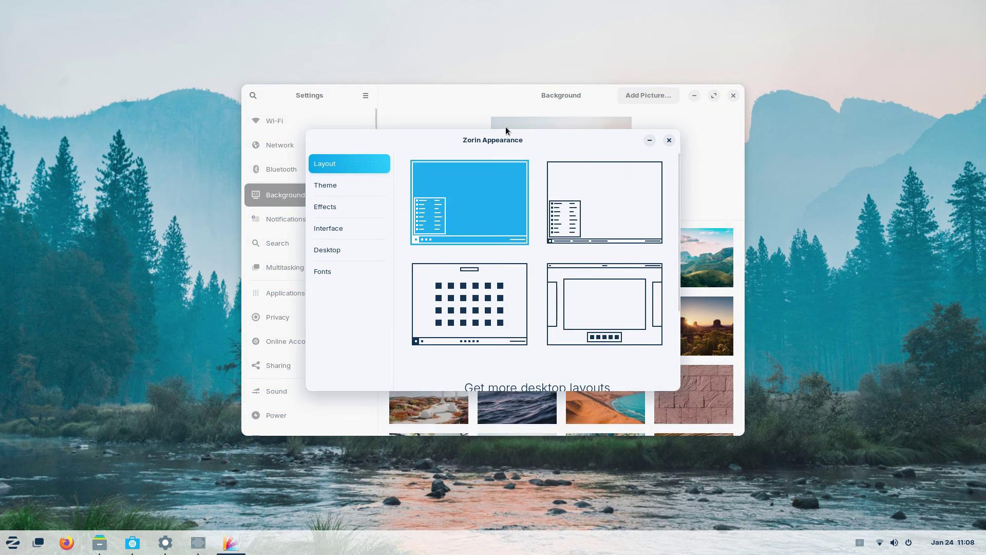
pyautogui.moveTo(506, 130); pyautogui.dragTo(451, 93)
pyautogui.click(300, 175)
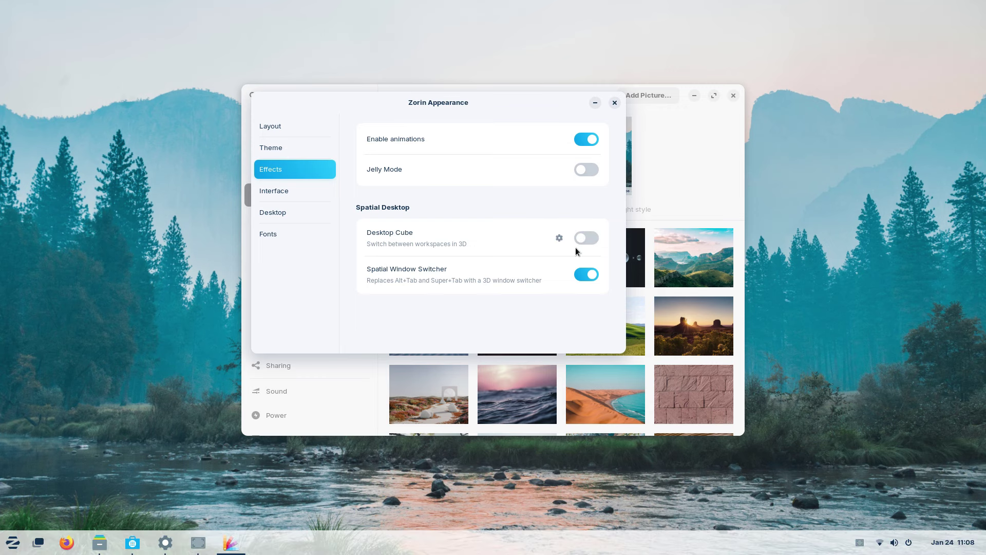
# Switch to the previous workspace and back with Desktop Cube off, and bring up the overview
pyautogui.hotkey('ctrl', 'alt', 'Left')
pyautogui.hotkey('ctrl', 'alt', 'Right')
pyautogui.press('super')
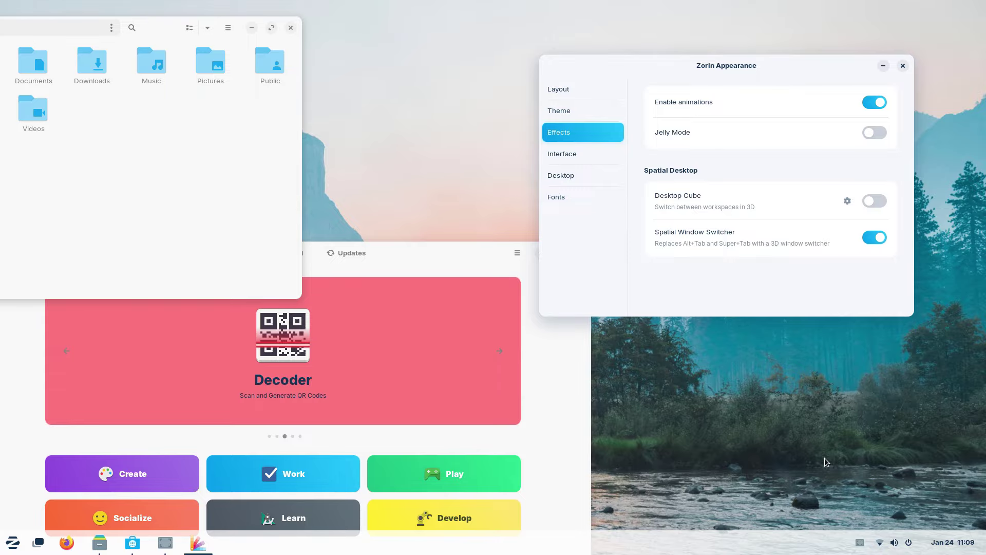
# Cycle repeatedly through the open windows with the 3D Spatial Window Switcher
pyautogui.hotkey('alt', 'Tab')
pyautogui.hotkey('alt', 'Tab')
pyautogui.hotkey('alt', 'Tab')
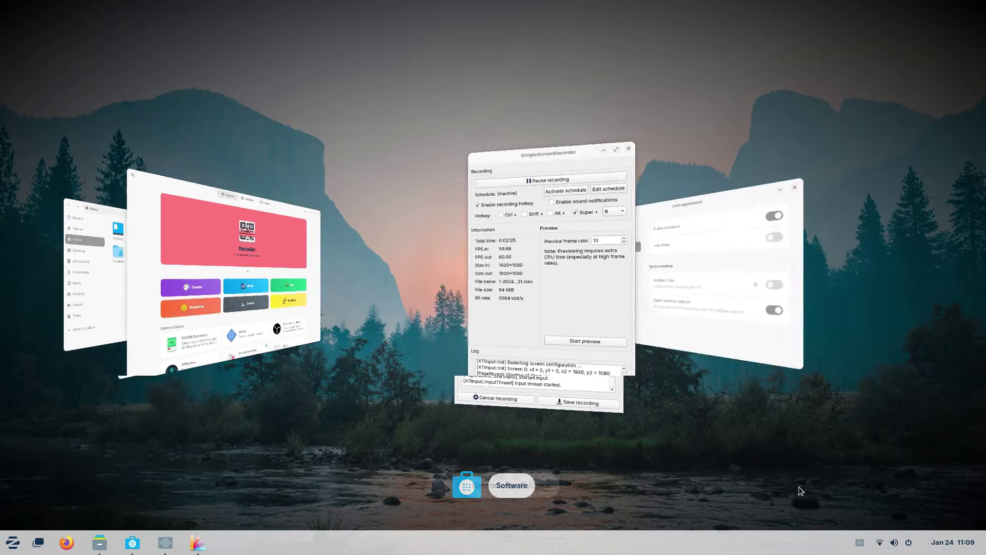
pyautogui.hotkey('alt', 'Tab')
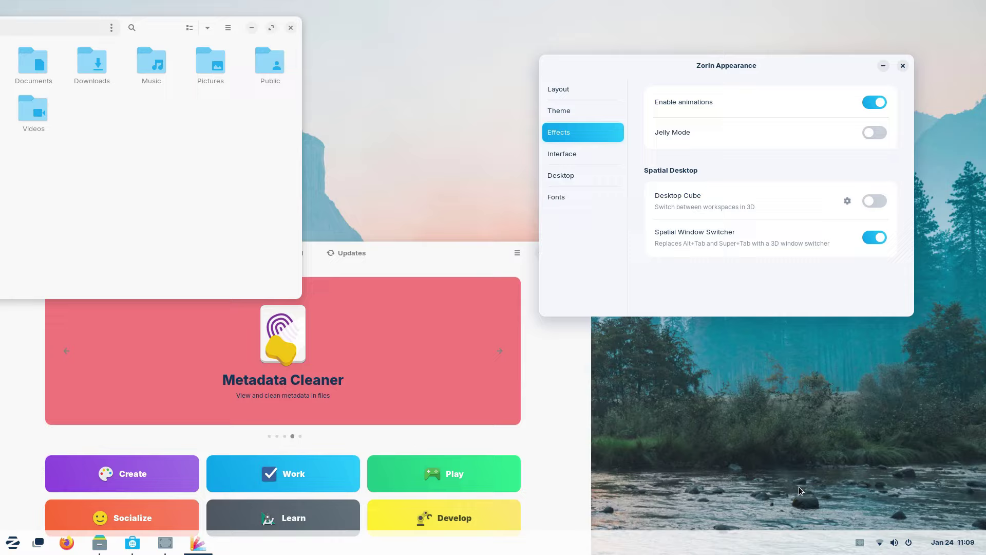
pyautogui.hotkey('alt', 'Tab')
pyautogui.hotkey('alt', 'Tab')
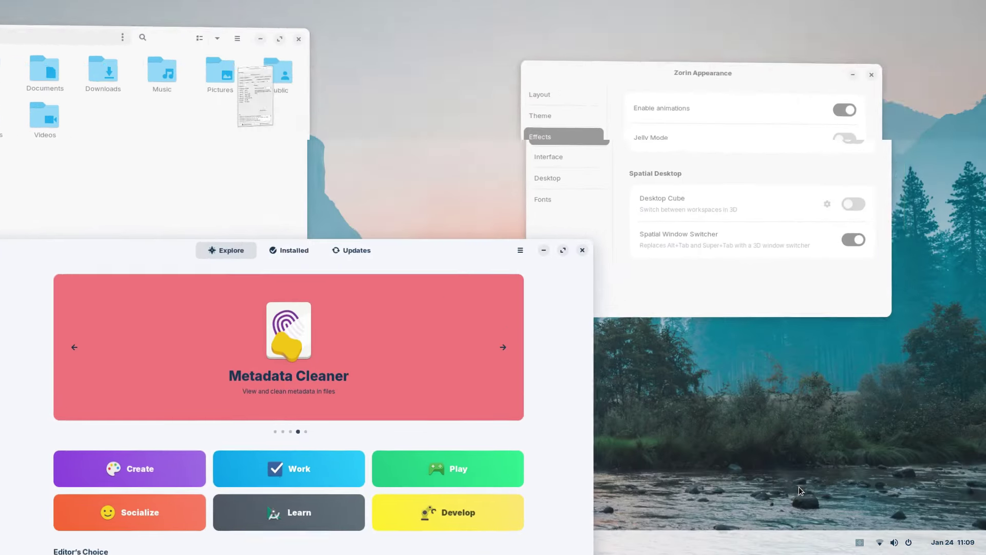
pyautogui.hotkey('alt', 'Tab')
pyautogui.hotkey('alt', 'Tab')
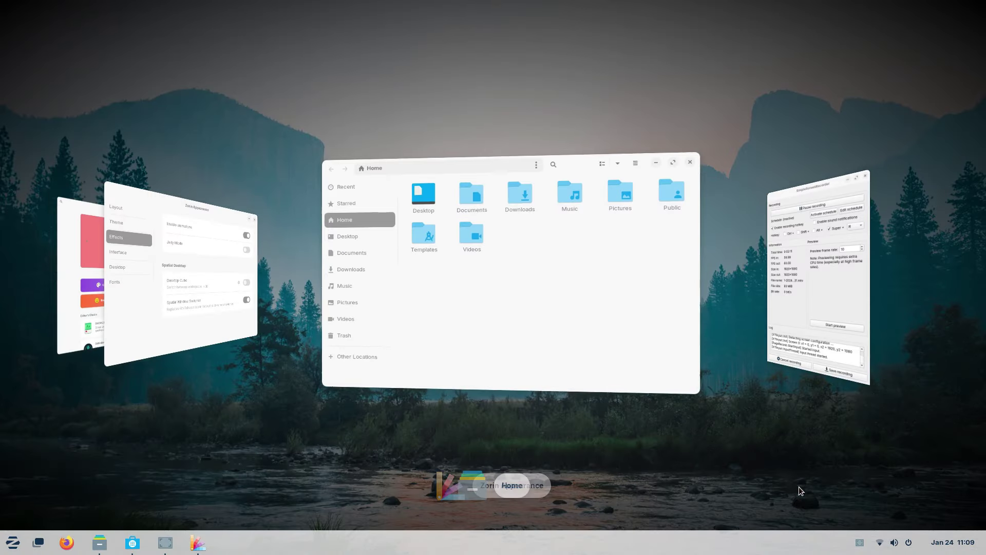
pyautogui.hotkey('alt', 'Tab')
pyautogui.hotkey('alt', 'Tab')
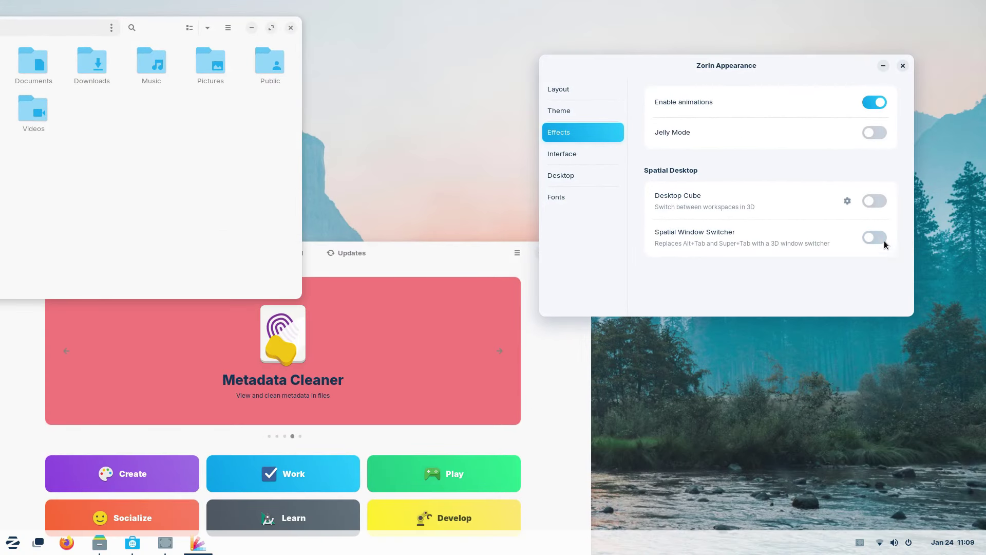
# Cycle through the open windows with the standard window switcher
pyautogui.hotkey('alt', 'Tab')
pyautogui.hotkey('alt', 'Tab')
pyautogui.hotkey('alt', 'Tab')
pyautogui.hotkey('alt', 'Tab')
pyautogui.hotkey('alt', 'Tab')
pyautogui.hotkey('alt', 'Tab')
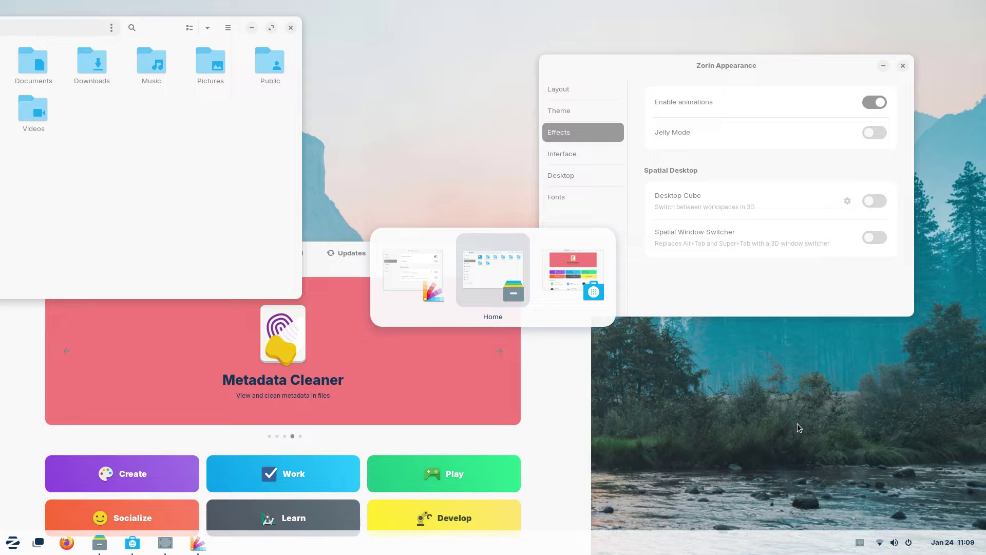
# Turn the Spatial Window Switcher back on and cycle through the open windows with it
pyautogui.click(875, 237)
pyautogui.hotkey('alt', 'Tab')
pyautogui.hotkey('alt', 'Tab')
pyautogui.hotkey('alt', 'Tab')
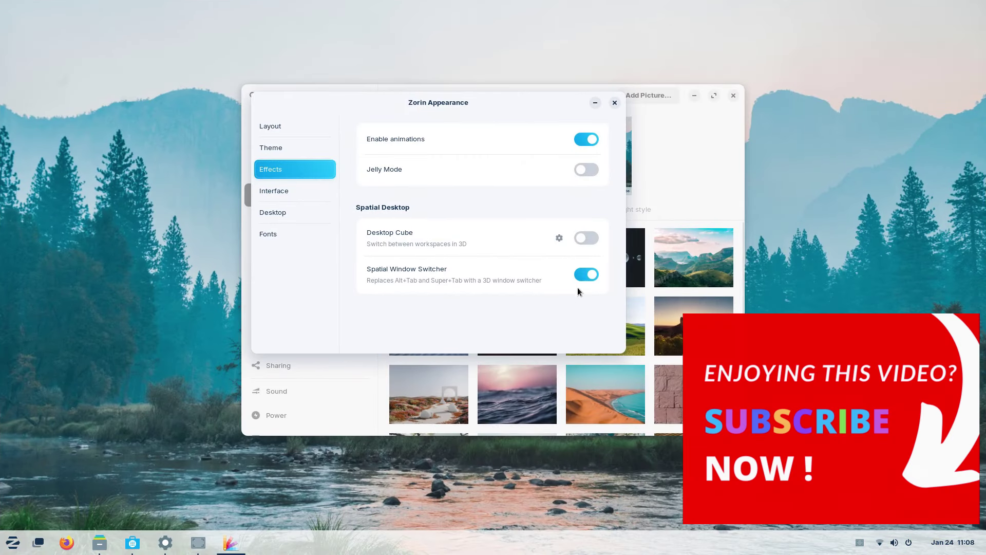
# Enable Desktop Cube, rotate the cube in the workspace overview, and return to the Zorin Appearance window
pyautogui.press('super')
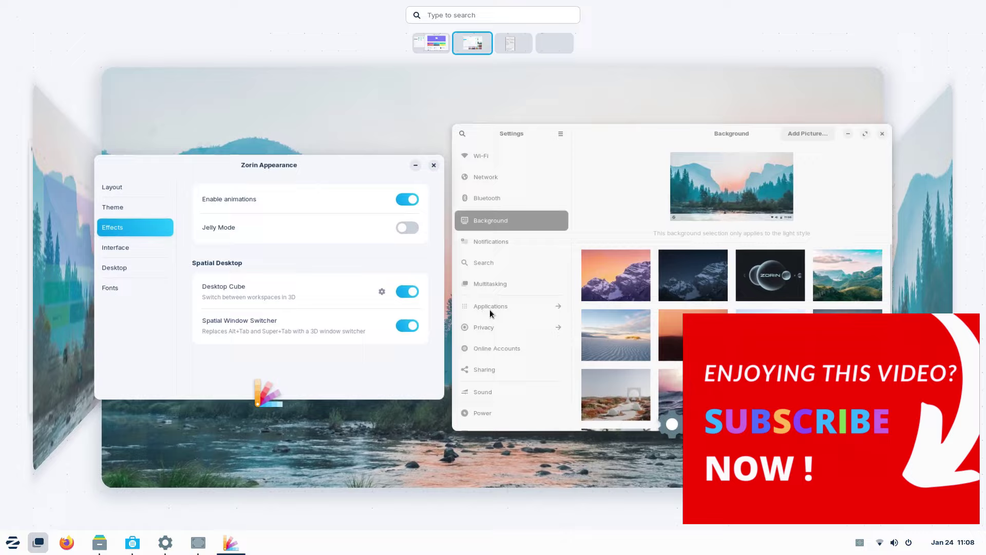
pyautogui.moveTo(281, 125); pyautogui.dragTo(414, 358)
pyautogui.click(360, 347)
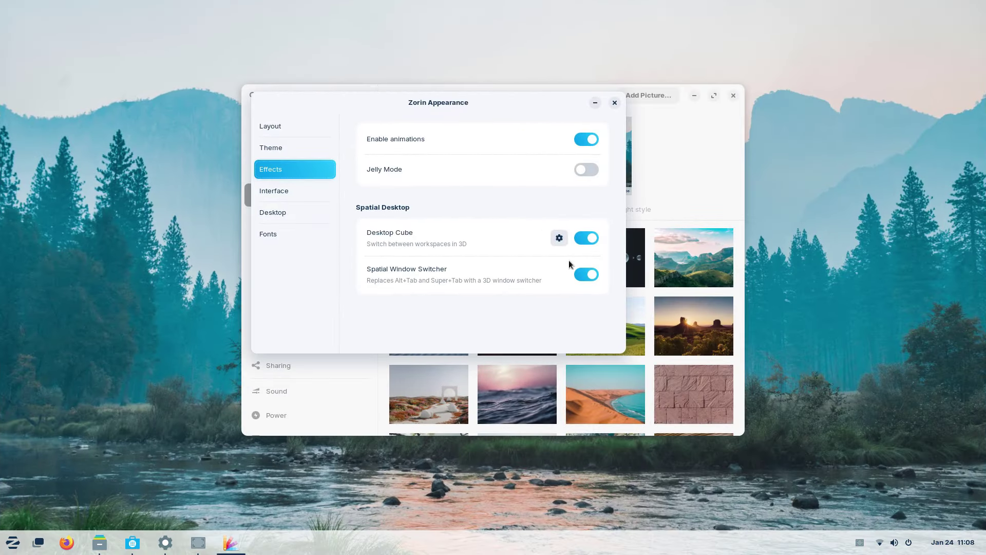
# Open the Desktop Cube settings and review its General, Desktop, Overview and advanced options
pyautogui.click(564, 239)
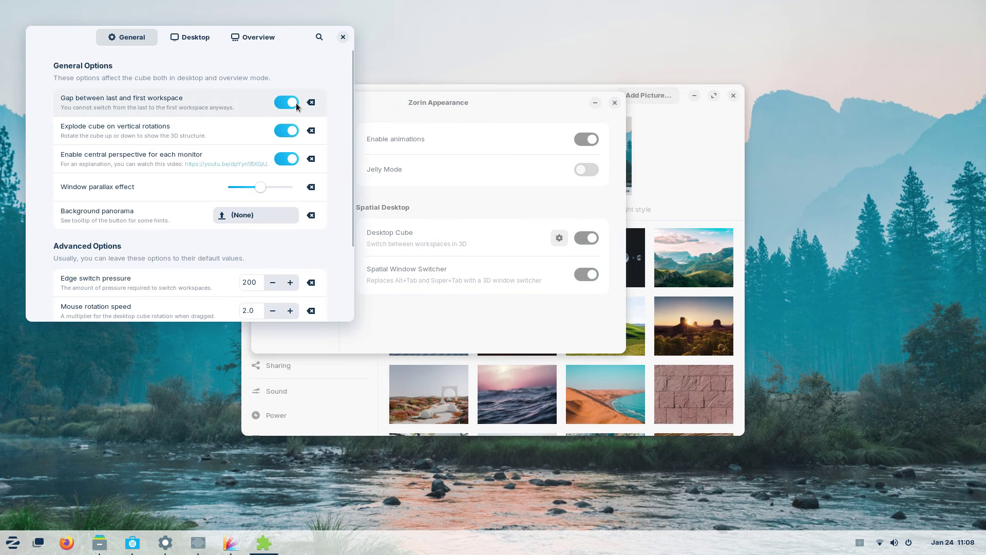
pyautogui.scroll(-3, 209, 183)
pyautogui.click(189, 35)
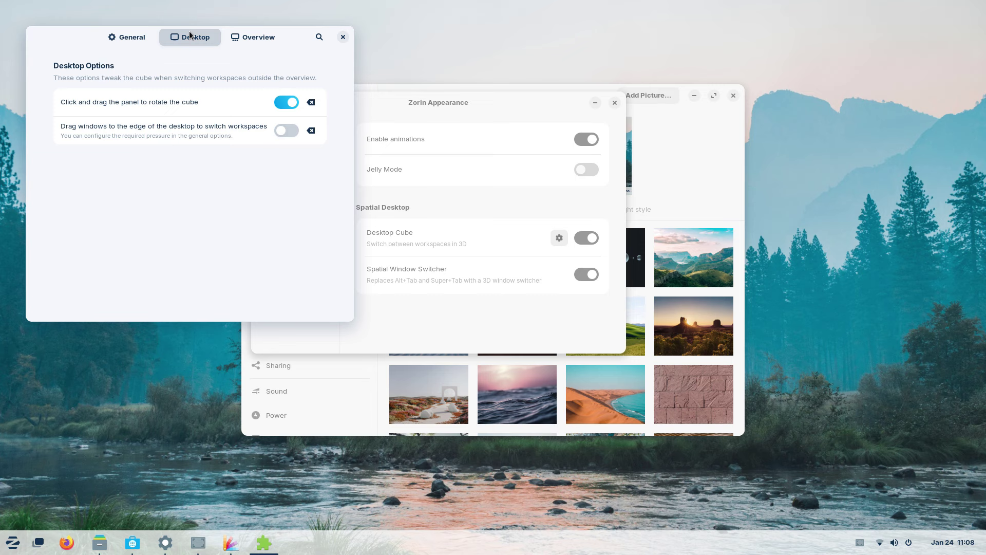
pyautogui.click(265, 46)
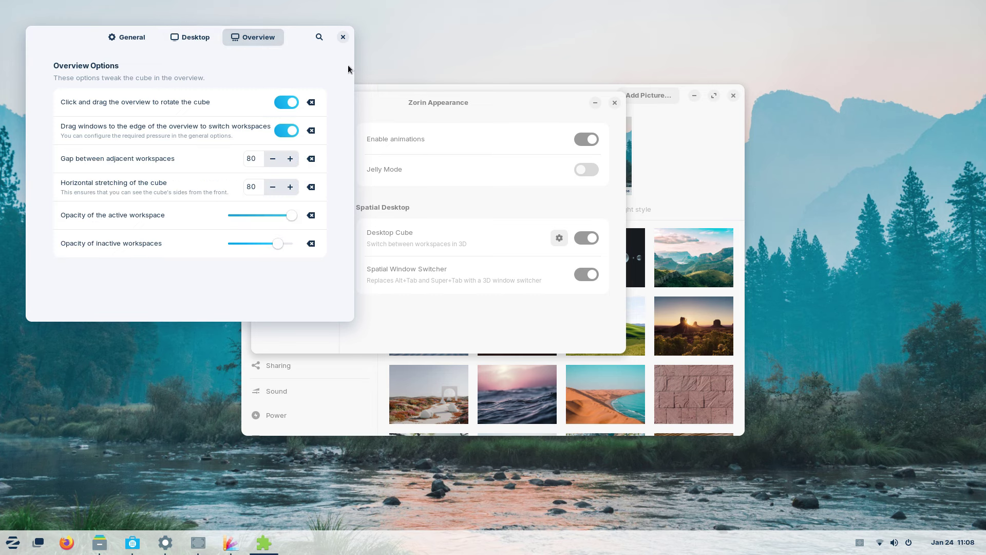
pyautogui.click(119, 39)
pyautogui.scroll(4, 94, 137)
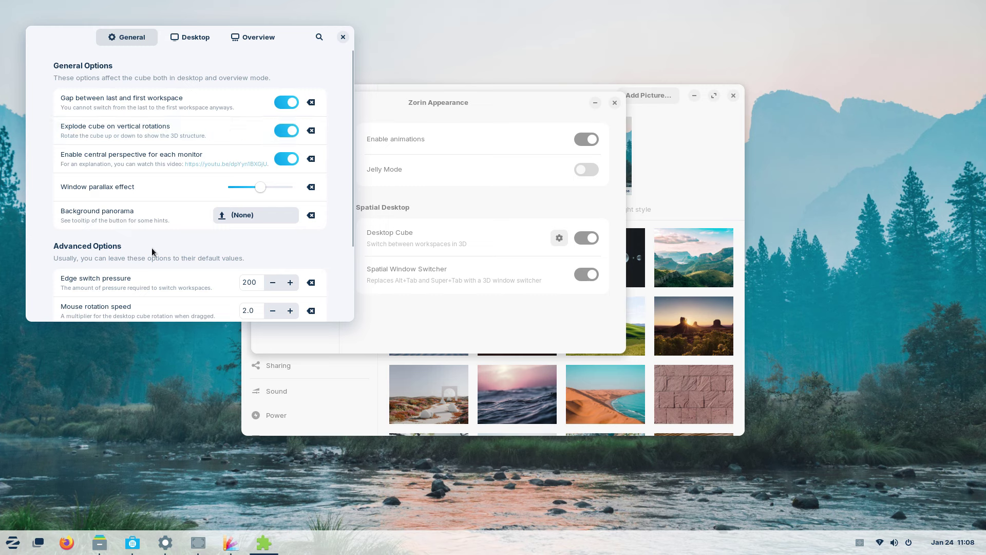
pyautogui.scroll(-4, 153, 247)
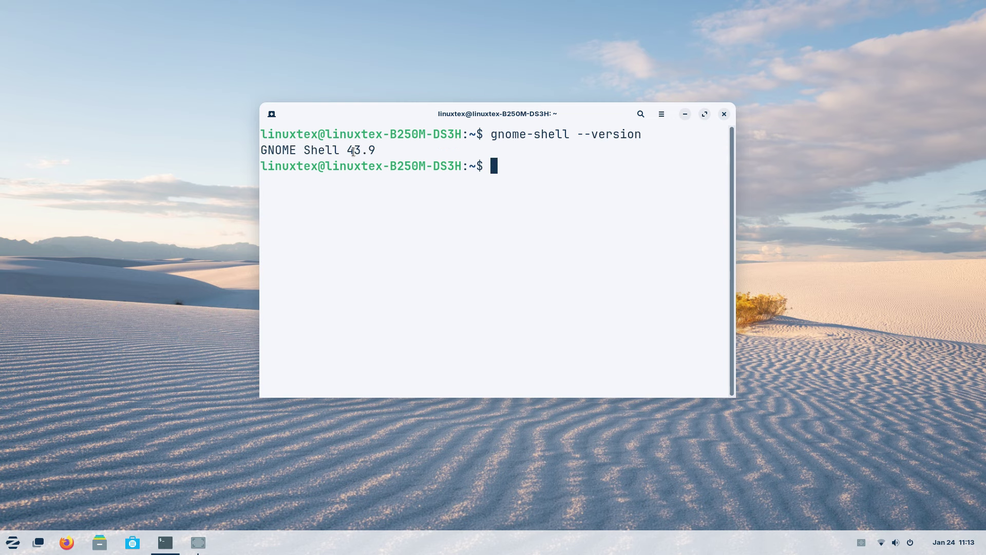
# Highlight the GNOME Shell version output in the terminal and close the terminal window
pyautogui.moveTo(356, 149); pyautogui.dragTo(351, 176)
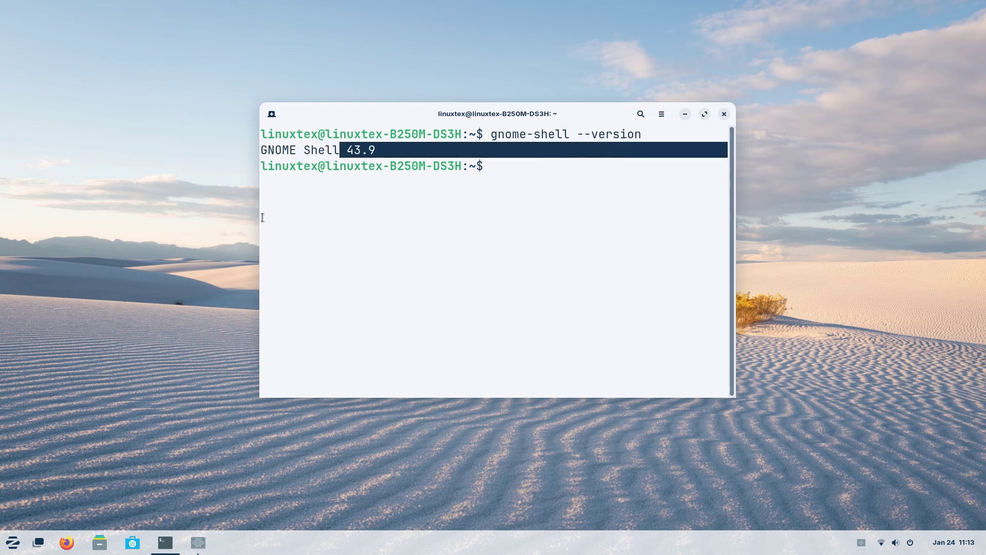
pyautogui.click(315, 153)
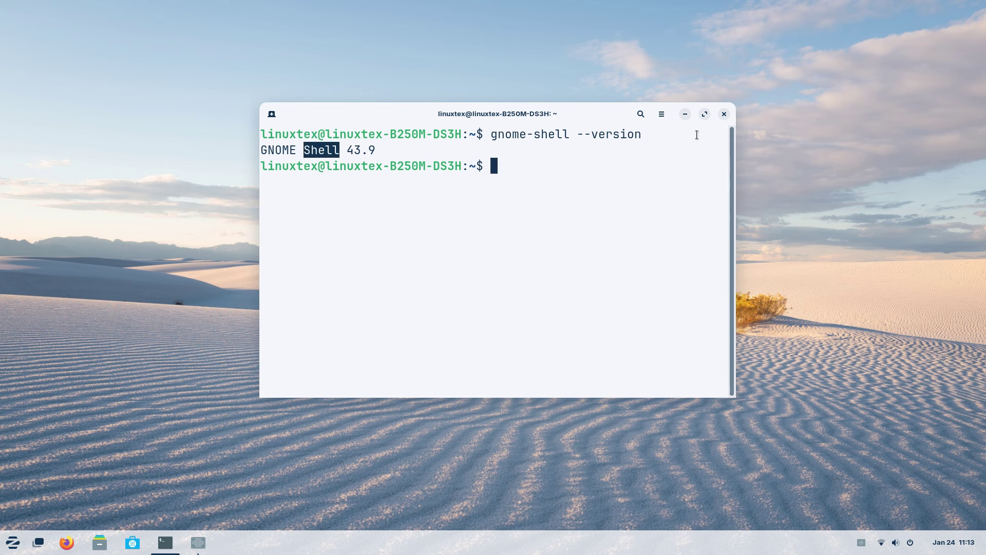
pyautogui.click(724, 114)
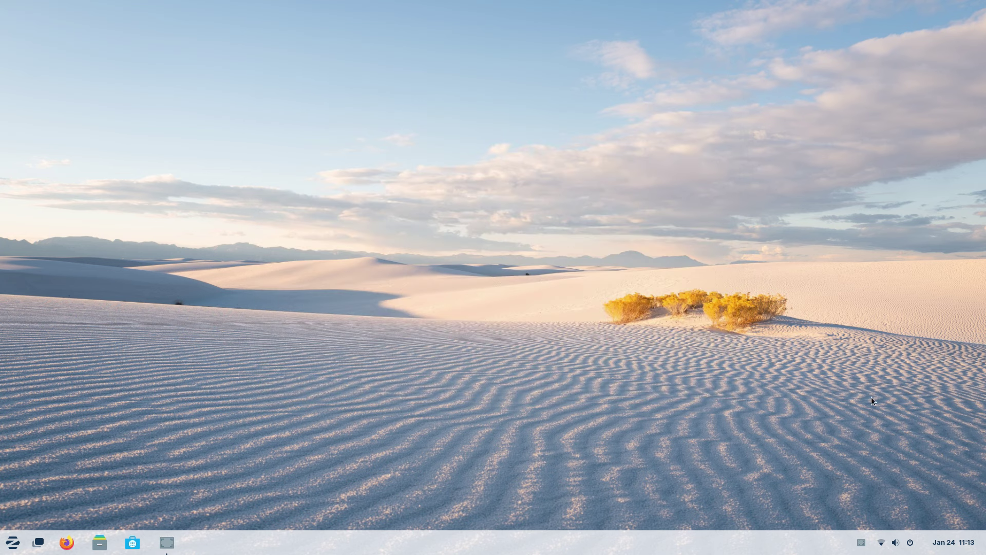
# Open the quick settings and the calendar to view them, and close them again
pyautogui.click(894, 542)
pyautogui.click(954, 542)
pyautogui.click(894, 542)
pyautogui.click(504, 381)
# Try Night Light and Dark Mode from the quick settings, switch both back off, and close the quick settings
pyautogui.click(887, 542)
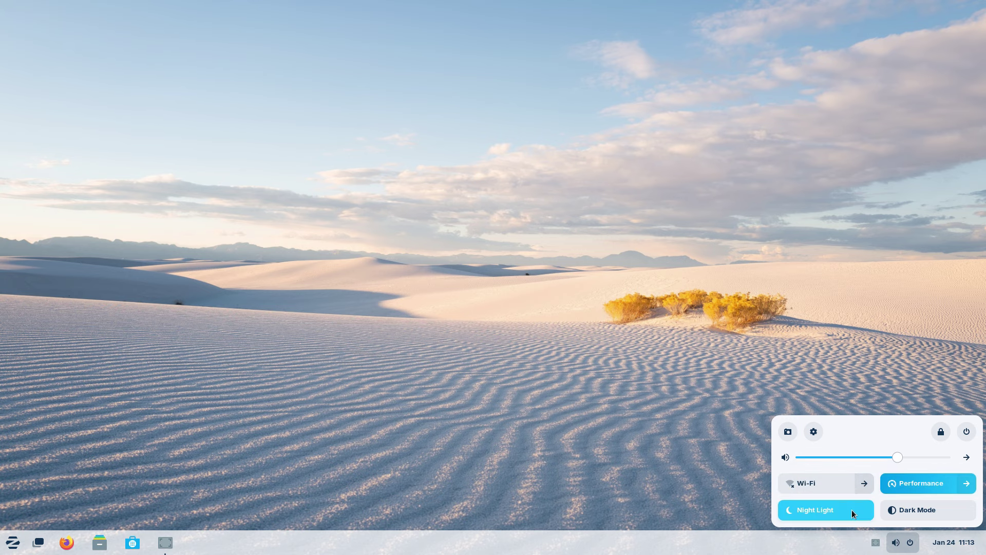
pyautogui.click(911, 510)
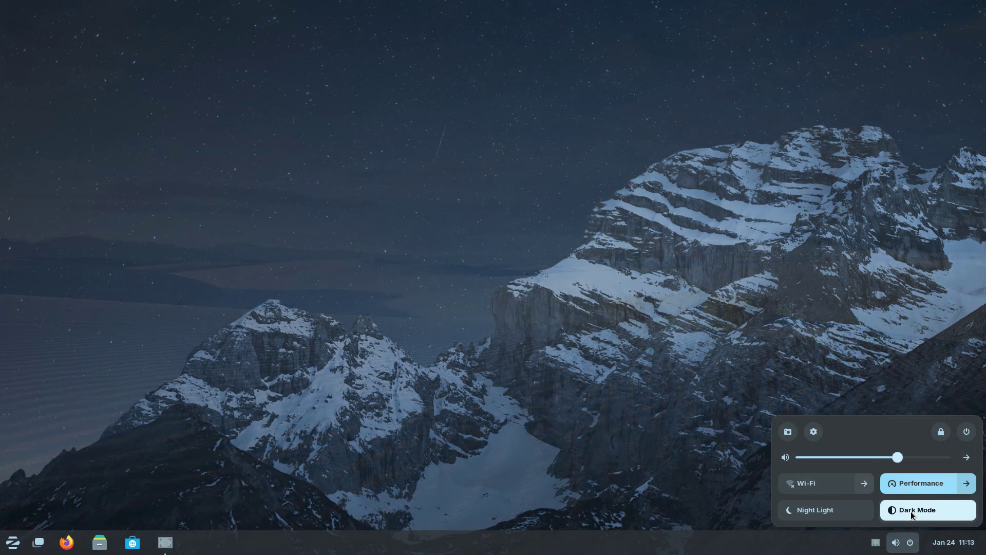
pyautogui.click(912, 510)
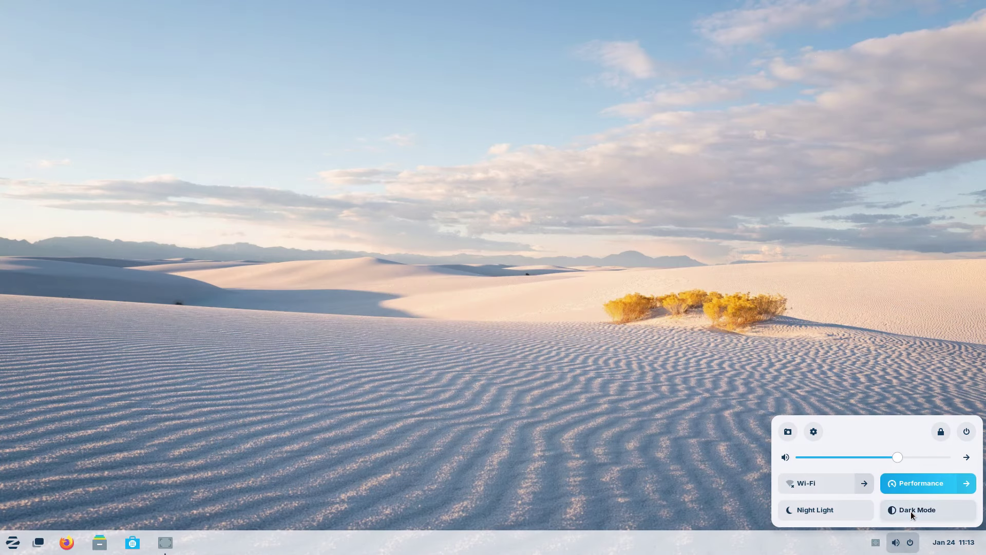
pyautogui.press('Escape')
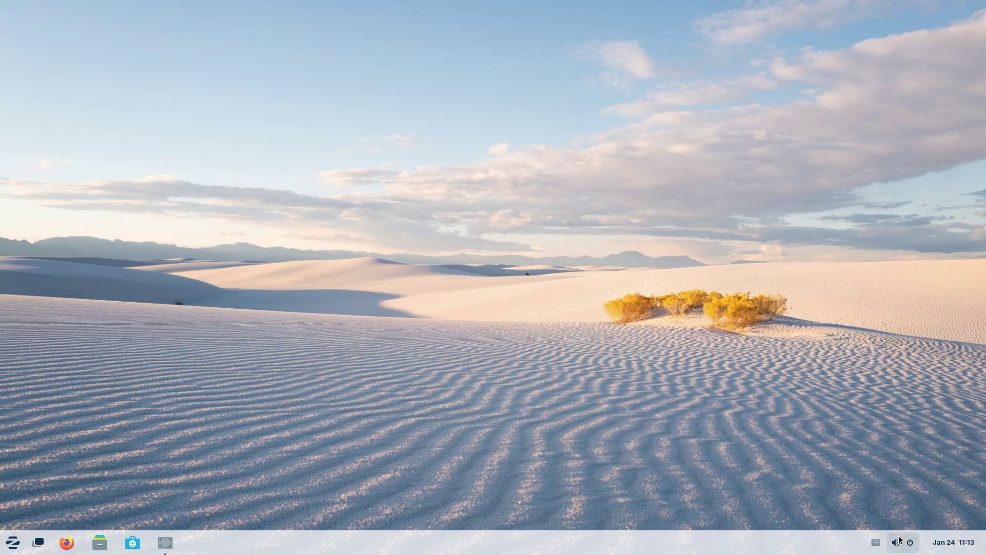
# Display the quick settings and the calendar from the taskbar once more, and dismiss them
pyautogui.click(899, 536)
pyautogui.click(953, 542)
pyautogui.click(904, 542)
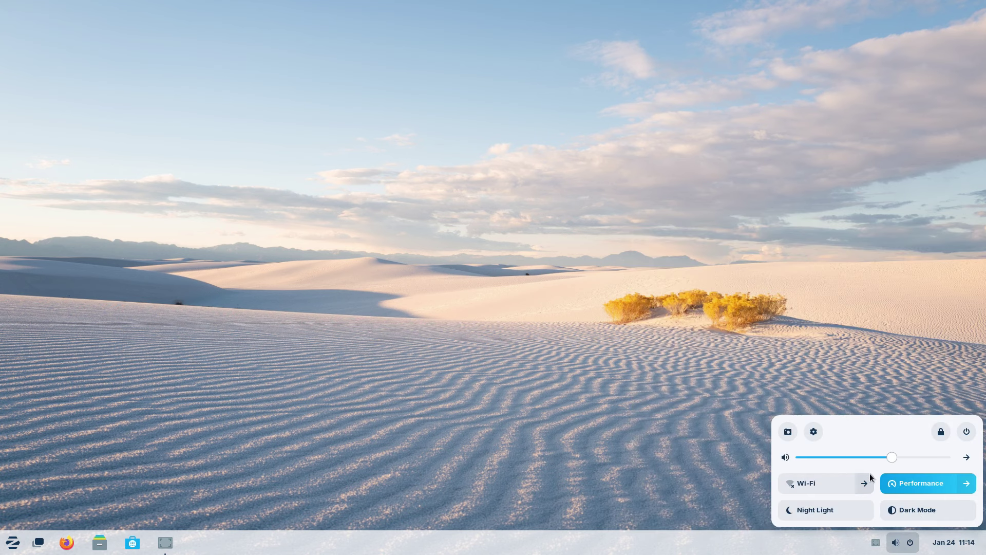
pyautogui.click(719, 453)
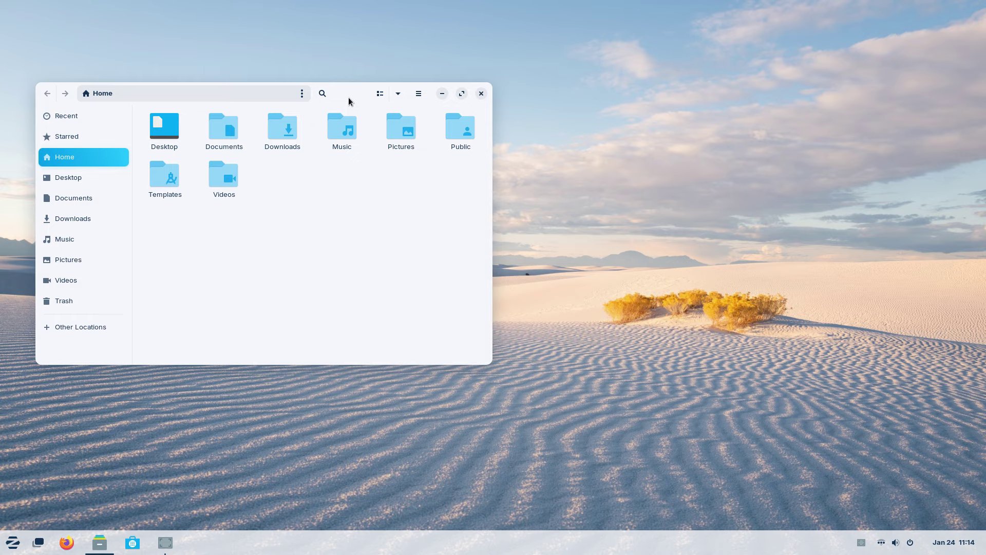
# Open the activities overview, flip between the workspaces and try to move the SimpleScreenRecorder window to the next workspace
pyautogui.press('super+w')
pyautogui.scroll(-1, 676, 347)
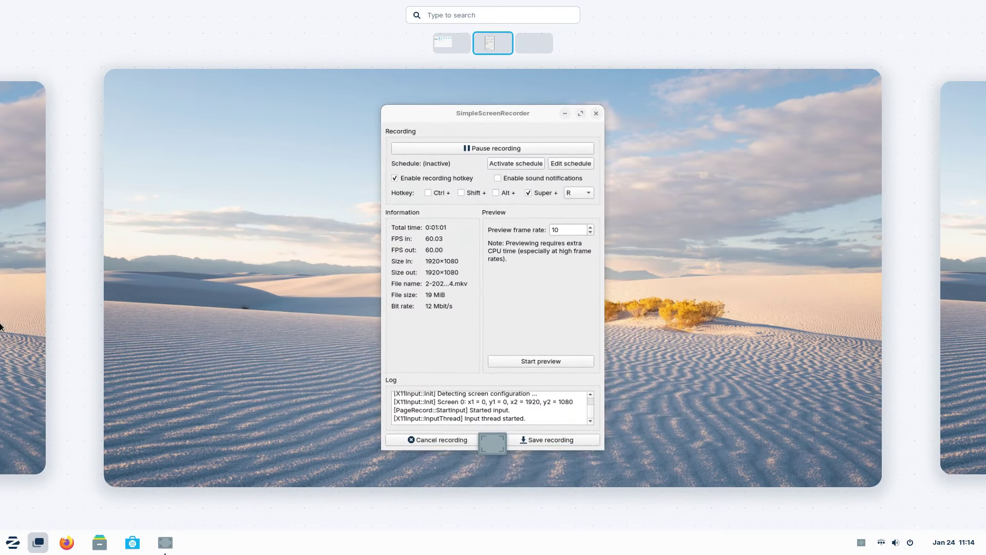
pyautogui.scroll(1, 800, 319)
pyautogui.scroll(-1, 689, 443)
pyautogui.moveTo(592, 402); pyautogui.dragTo(721, 420)
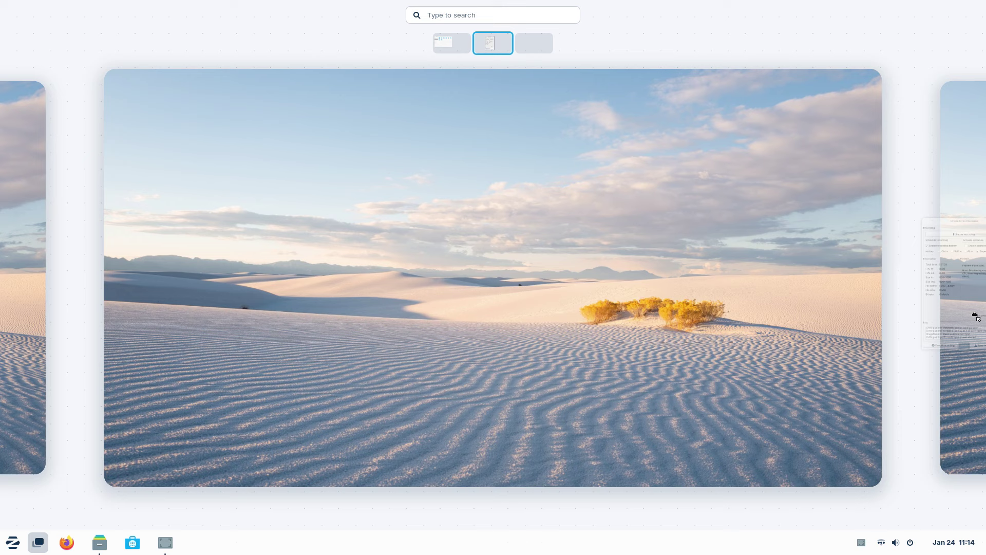
pyautogui.click(4, 315)
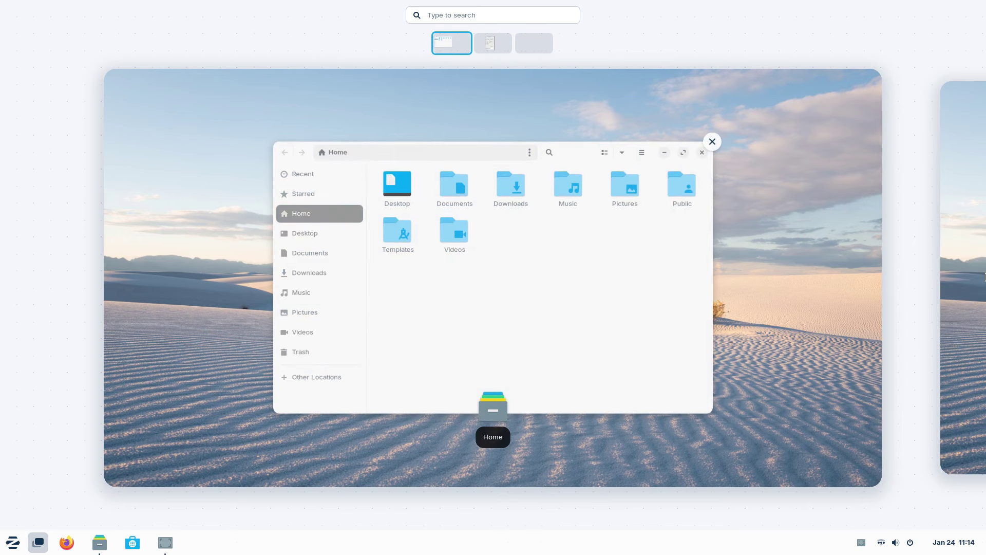
# Leave and reopen the overview, switch between the Files and SimpleScreenRecorder workspaces, and return to the Files desktop
pyautogui.click(749, 300)
pyautogui.press('super')
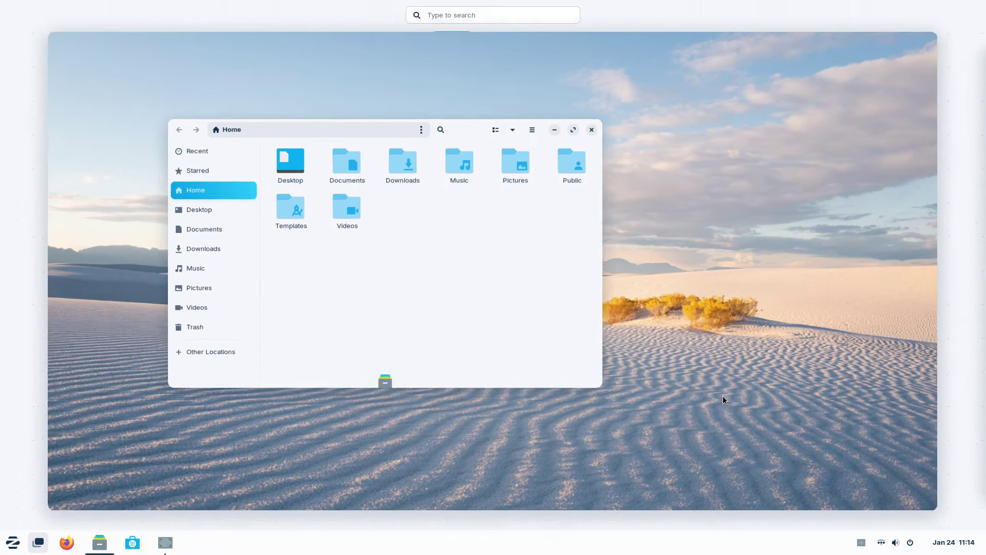
pyautogui.click(945, 272)
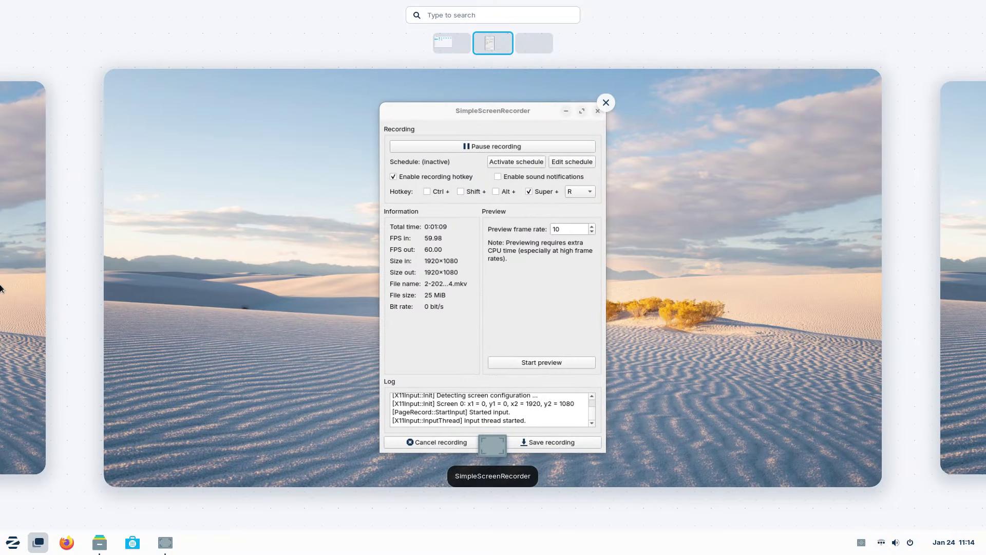
pyautogui.click(1, 289)
pyautogui.click(979, 227)
pyautogui.click(4, 288)
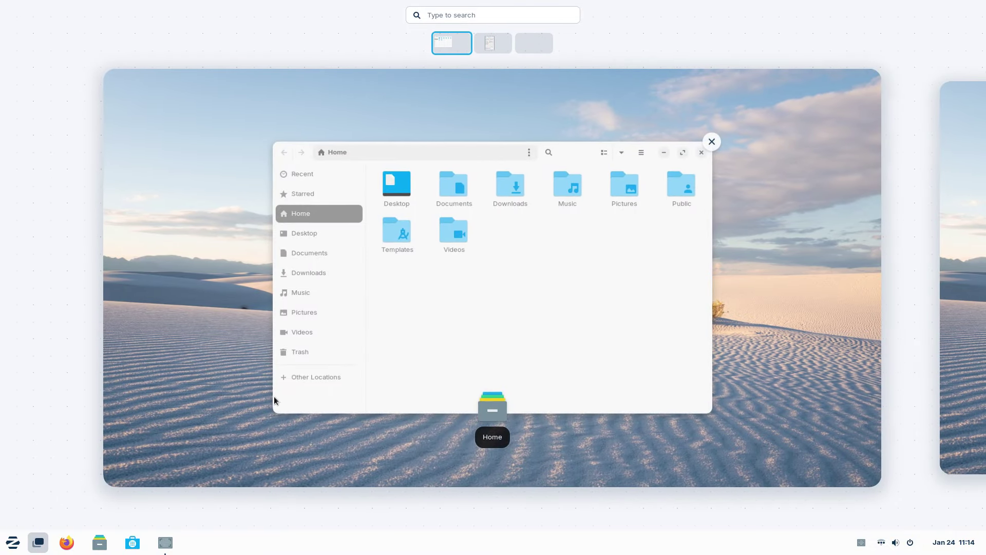
pyautogui.click(370, 382)
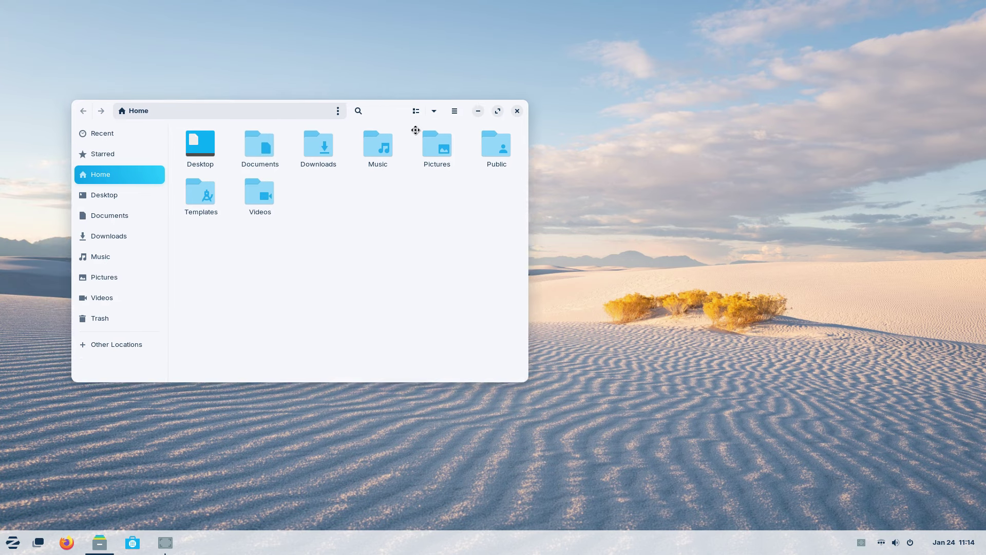
# Open the About Files dialog, highlight the version number and close the dialog
pyautogui.click(512, 132)
pyautogui.click(517, 288)
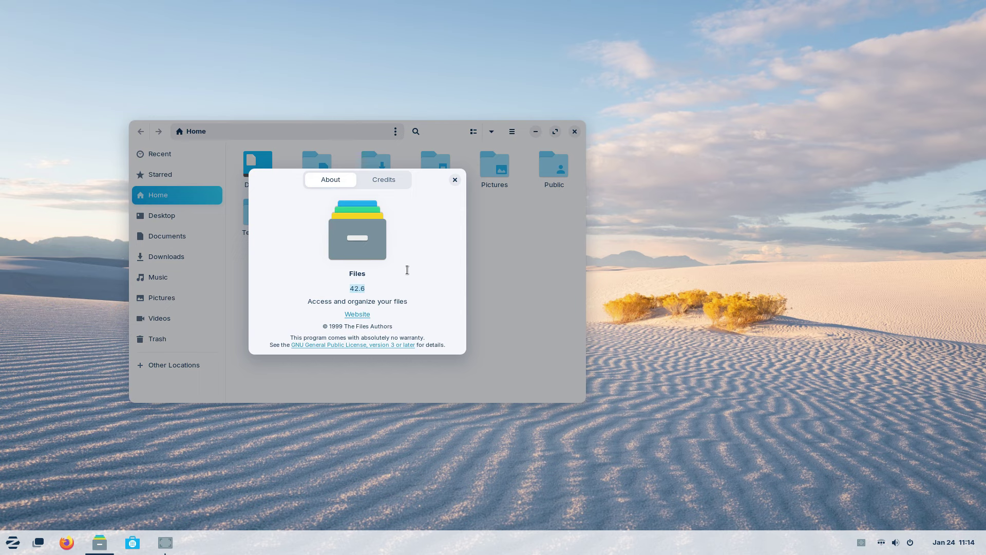
pyautogui.click(454, 180)
# Browse the Desktop, Documents and Home folders in Files, and maximize and restore the window
pyautogui.click(164, 216)
pyautogui.click(169, 236)
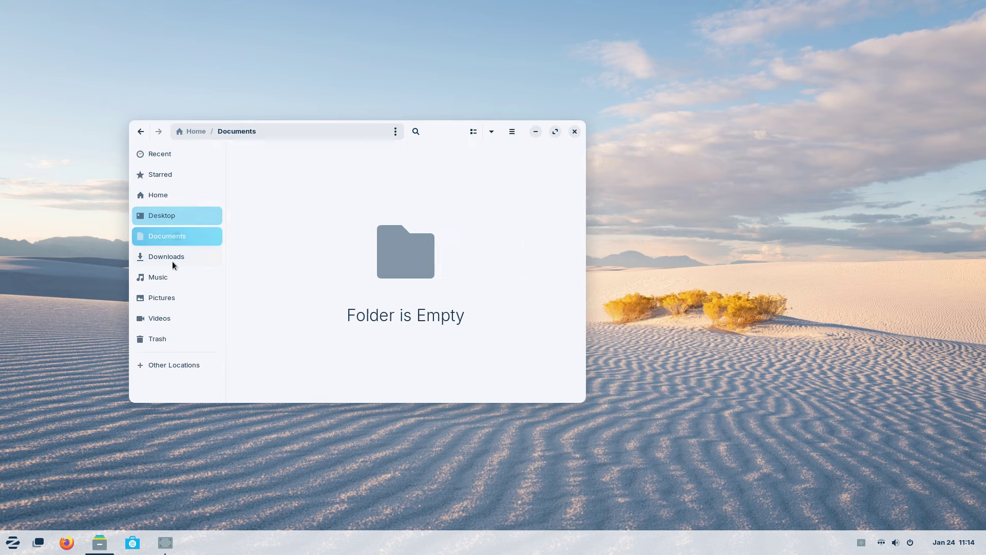
pyautogui.click(170, 202)
pyautogui.doubleClick(446, 132)
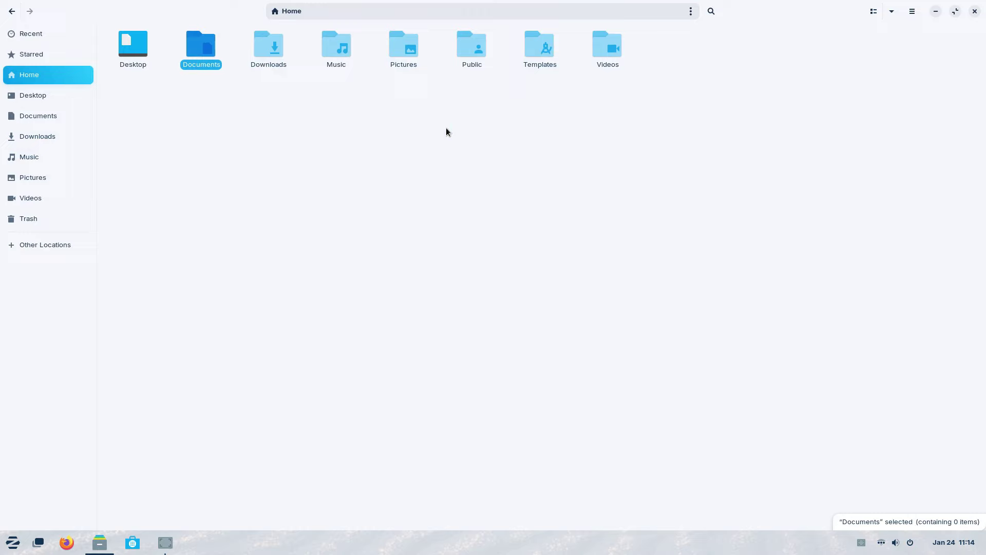
pyautogui.doubleClick(754, 12)
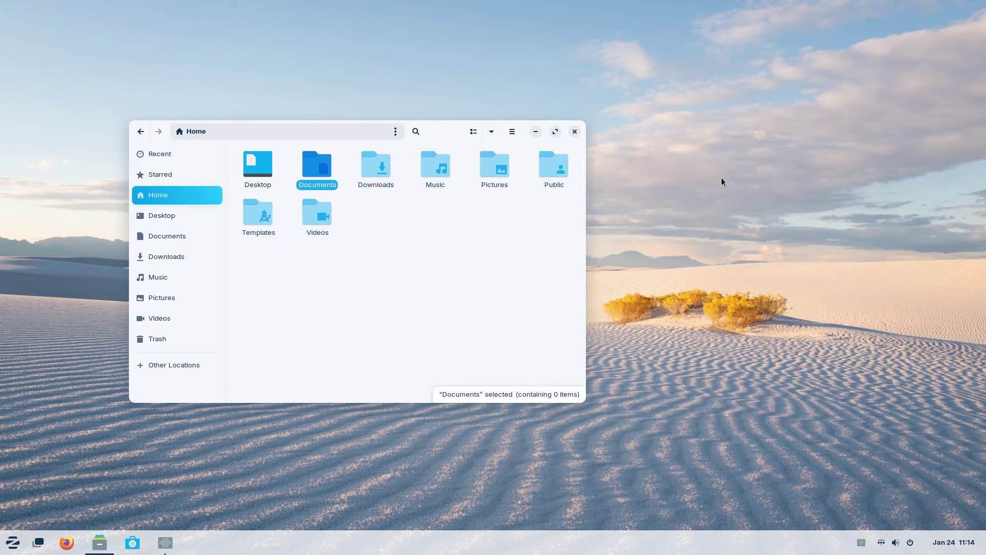
# Review the Files main menu and sort options, and try the list view before returning to the icon view
pyautogui.click(513, 132)
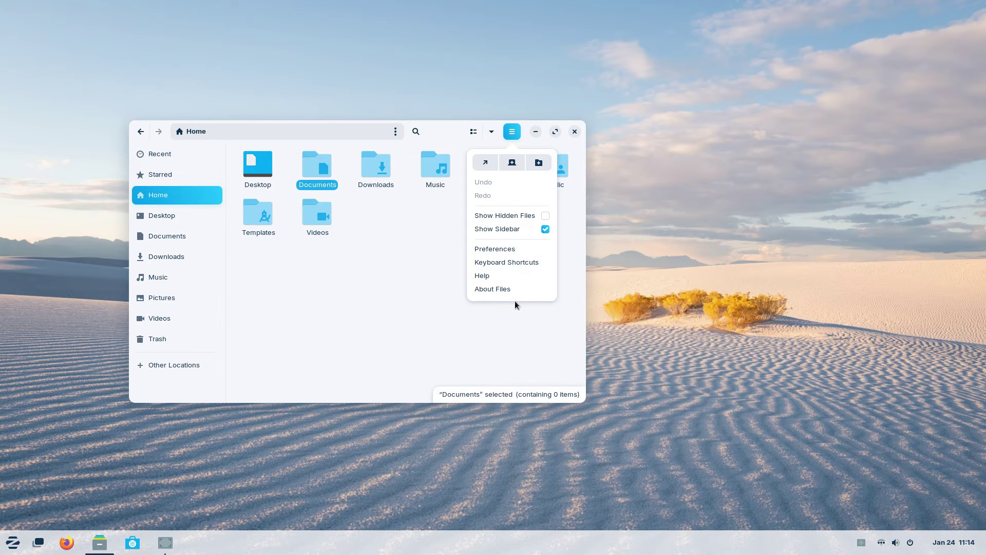
pyautogui.click(412, 285)
pyautogui.click(468, 136)
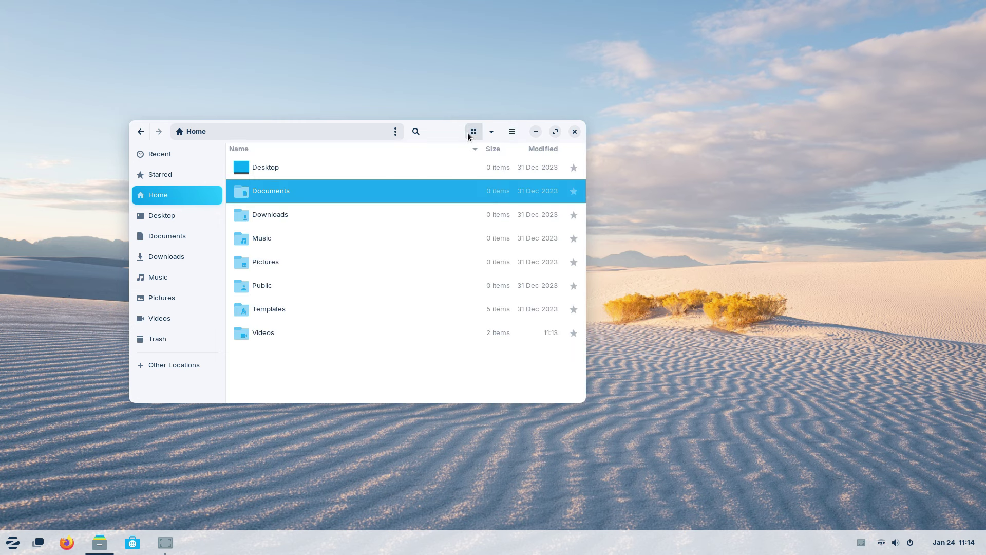
pyautogui.click(468, 133)
pyautogui.click(490, 133)
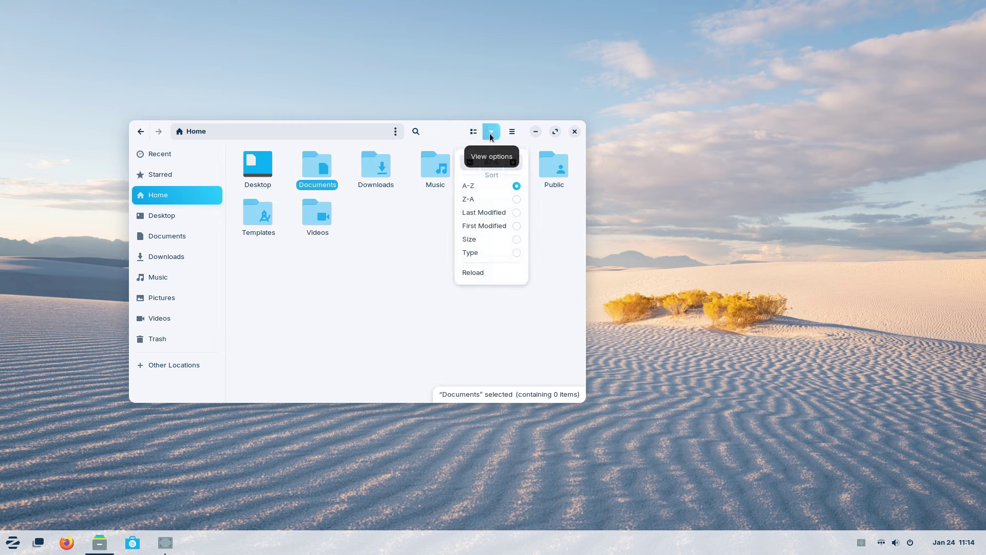
pyautogui.click(484, 324)
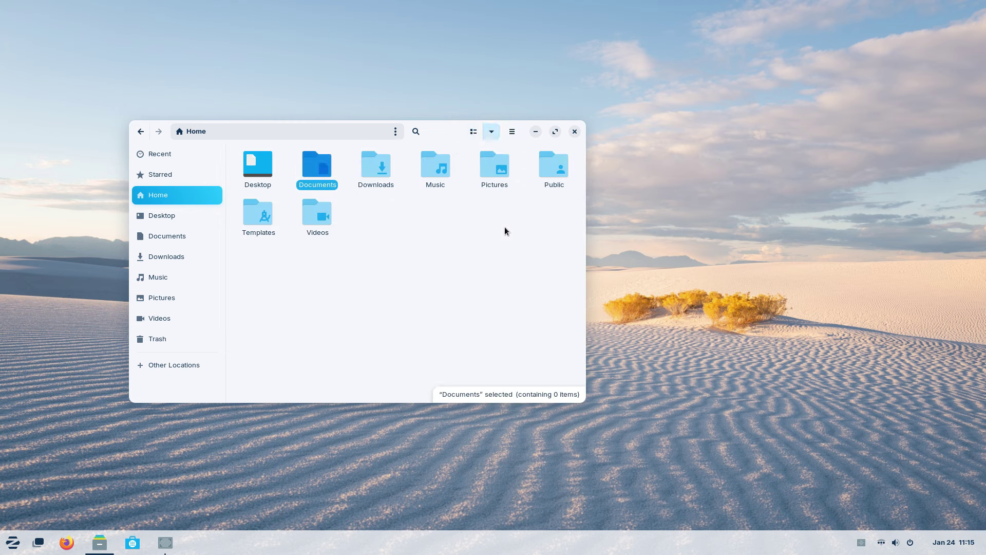
# Open and close the Files main menu, and maximize and restore the Files window again
pyautogui.click(517, 133)
pyautogui.click(517, 133)
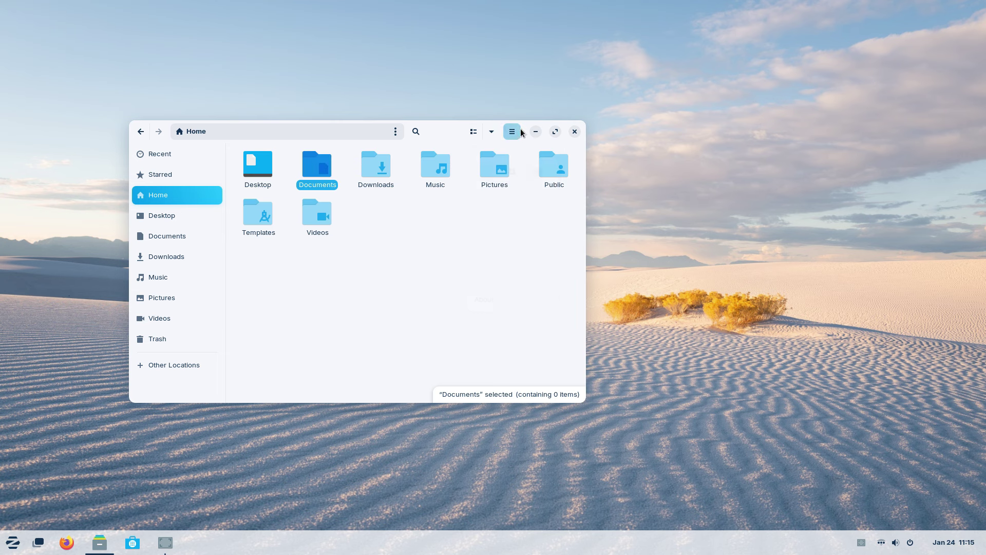
pyautogui.doubleClick(447, 132)
pyautogui.doubleClick(719, 18)
# Turn on Dark Mode from the quick settings and view the Files window and quick settings in the dark theme
pyautogui.click(911, 544)
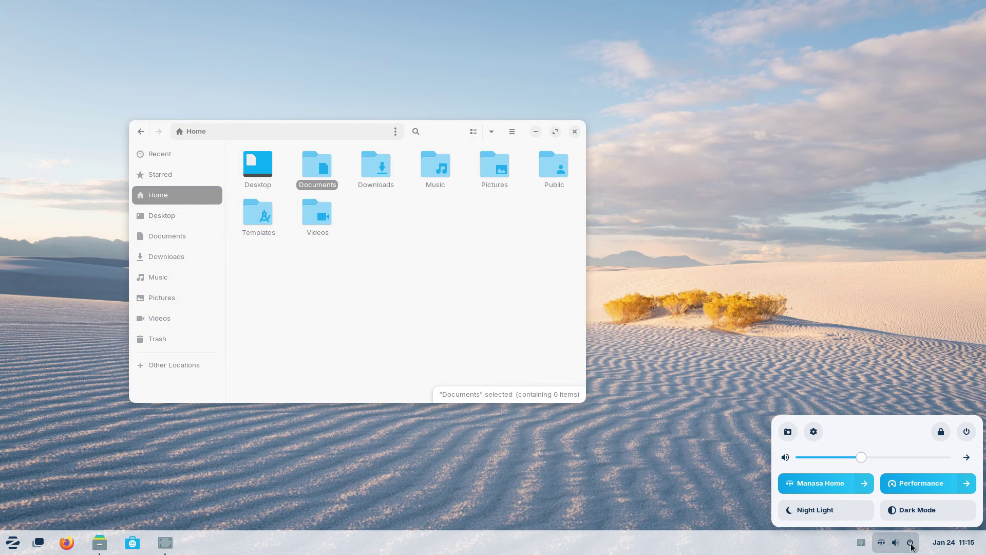
pyautogui.click(919, 515)
pyautogui.click(445, 262)
pyautogui.click(445, 262)
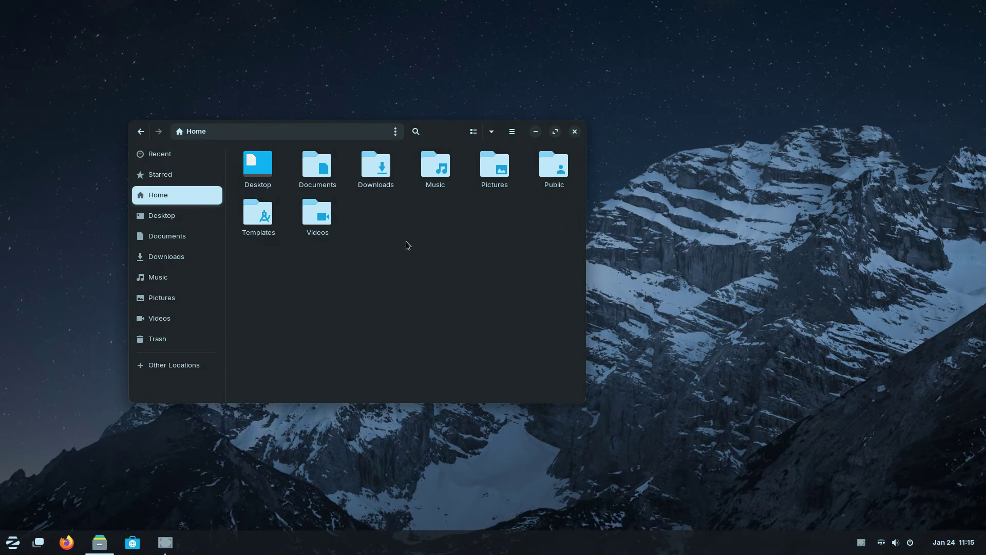
pyautogui.click(902, 551)
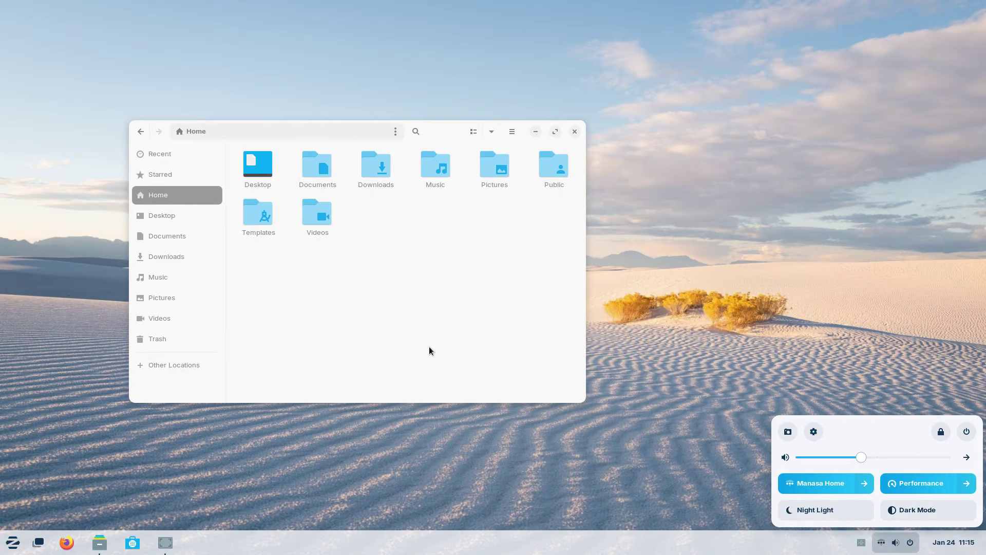
pyautogui.click(430, 351)
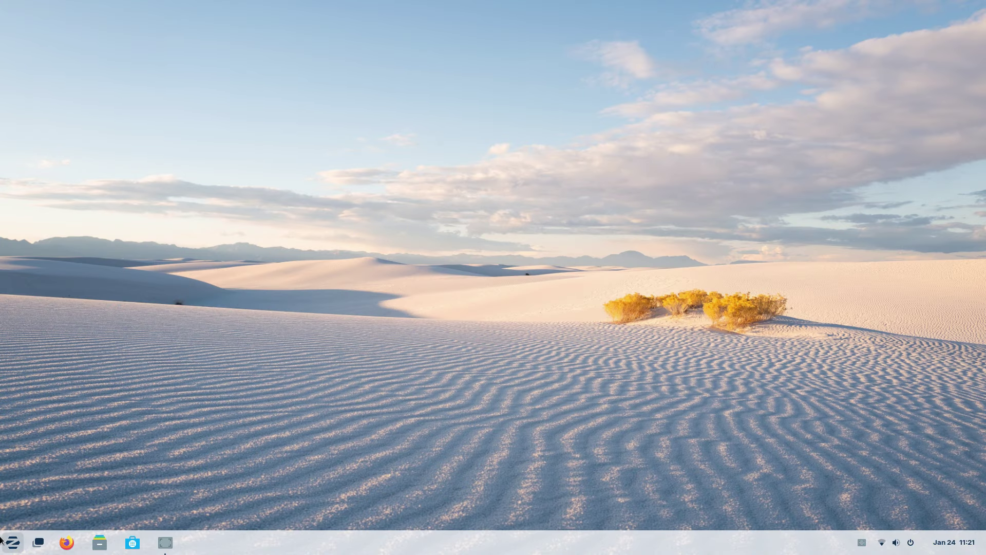
# Open Zorin Appearance and enable Advanced Window Tiling in the Interface settings
pyautogui.click(3, 541)
pyautogui.click(186, 475)
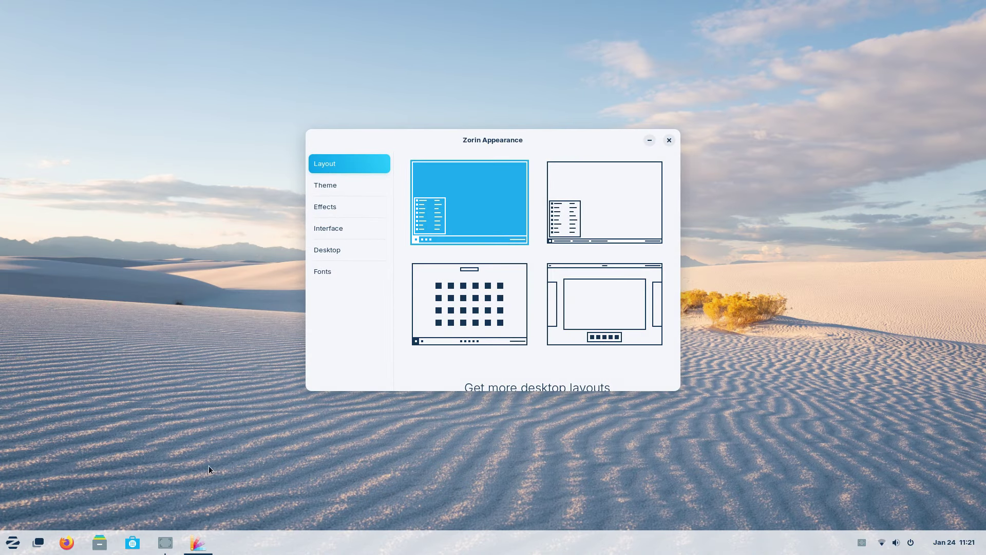
pyautogui.click(332, 225)
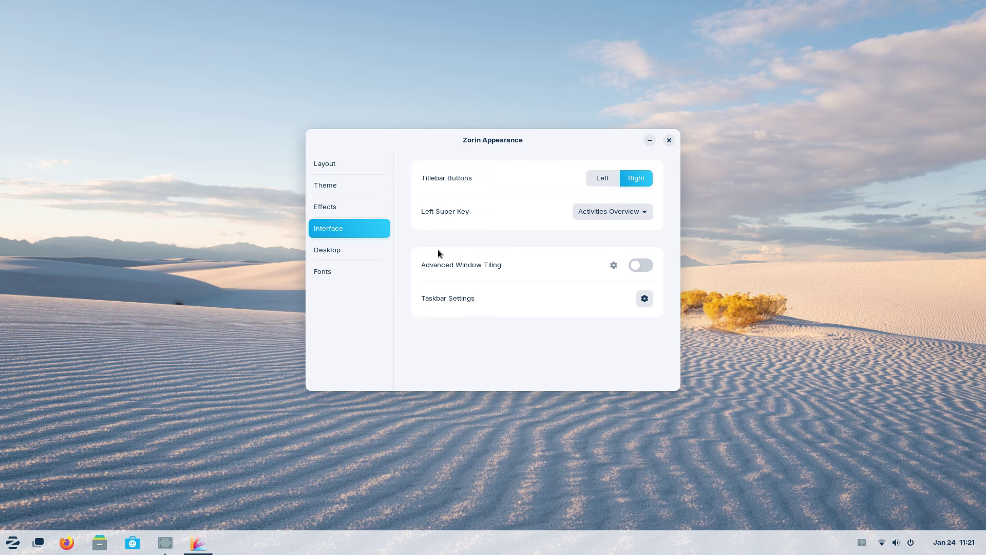
pyautogui.click(639, 266)
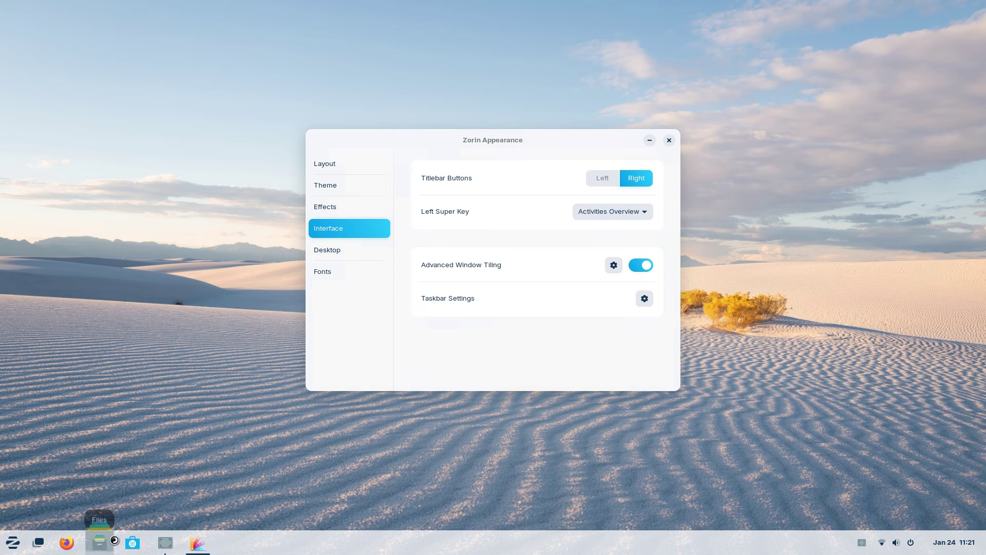
# Open Files and Software, and tile Software to the right half with Files filling the left half
pyautogui.click(136, 543)
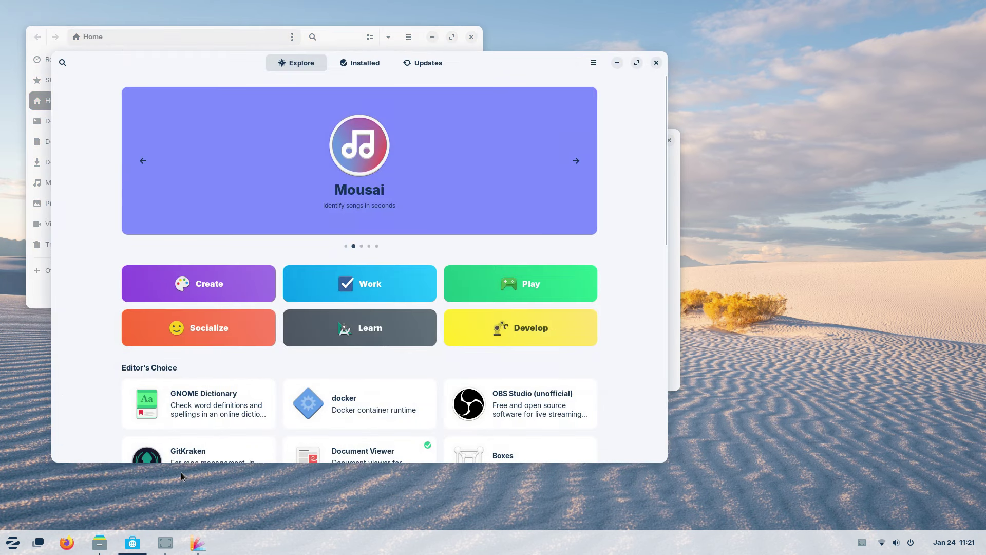
pyautogui.moveTo(465, 72); pyautogui.dragTo(587, 107)
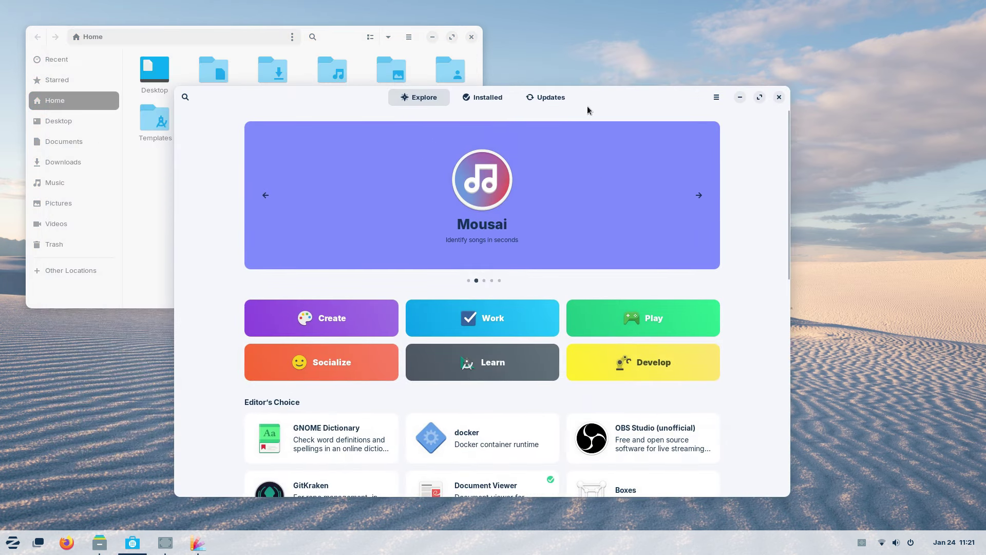
pyautogui.press('super+Right')
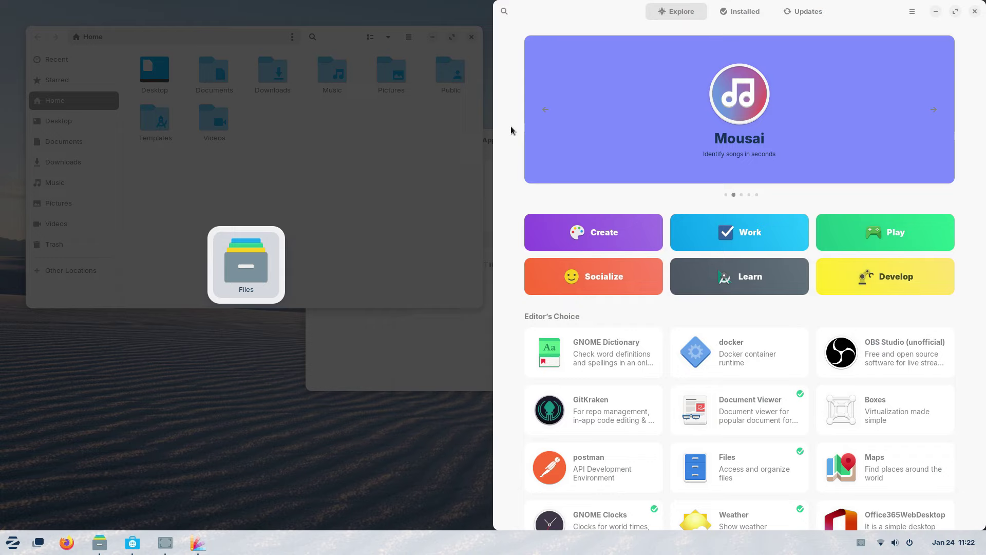
pyautogui.click(219, 266)
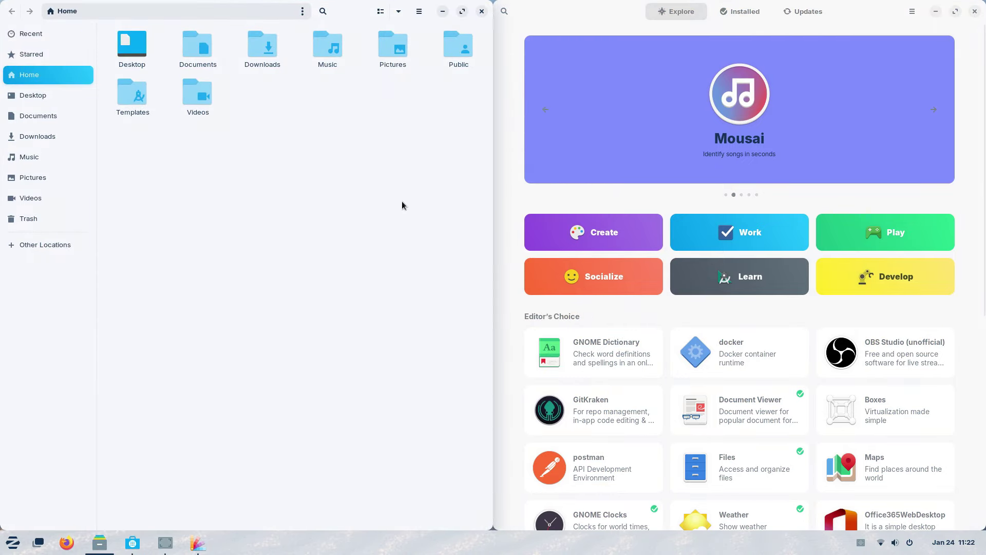
# Restore the Software and Files windows from their tiled halves and move Software away from Files
pyautogui.click(503, 183)
pyautogui.press('super+Down')
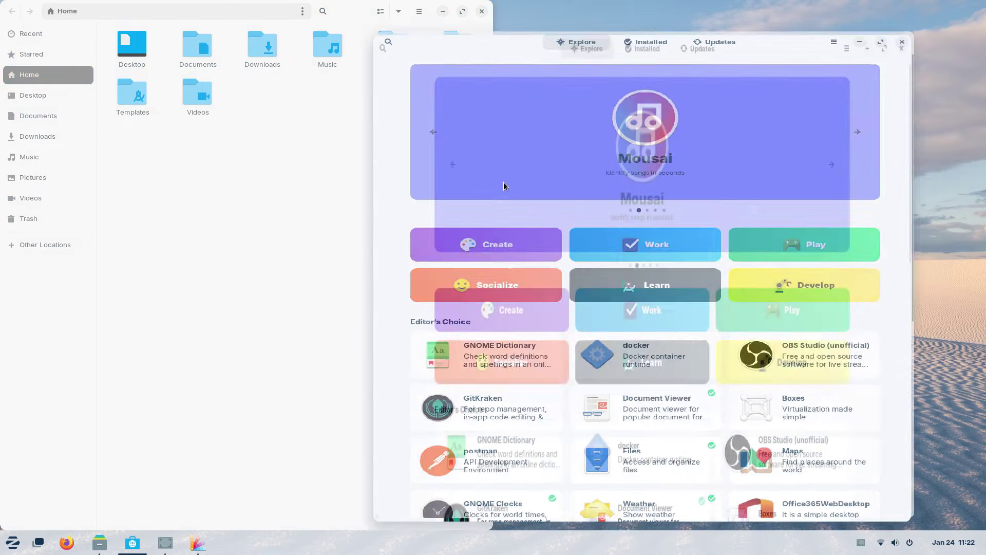
pyautogui.click(165, 325)
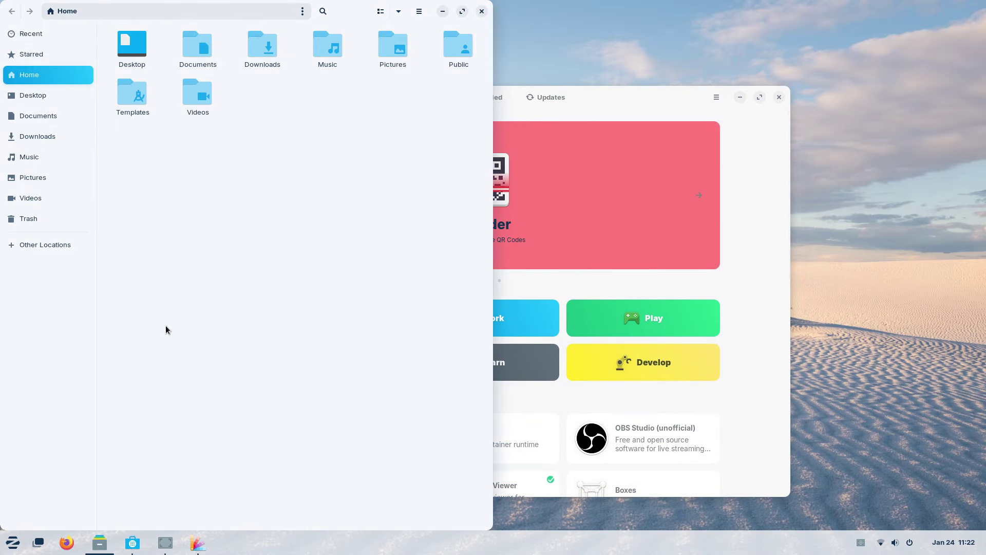
pyautogui.press('super+Down')
pyautogui.moveTo(589, 107); pyautogui.dragTo(678, 126)
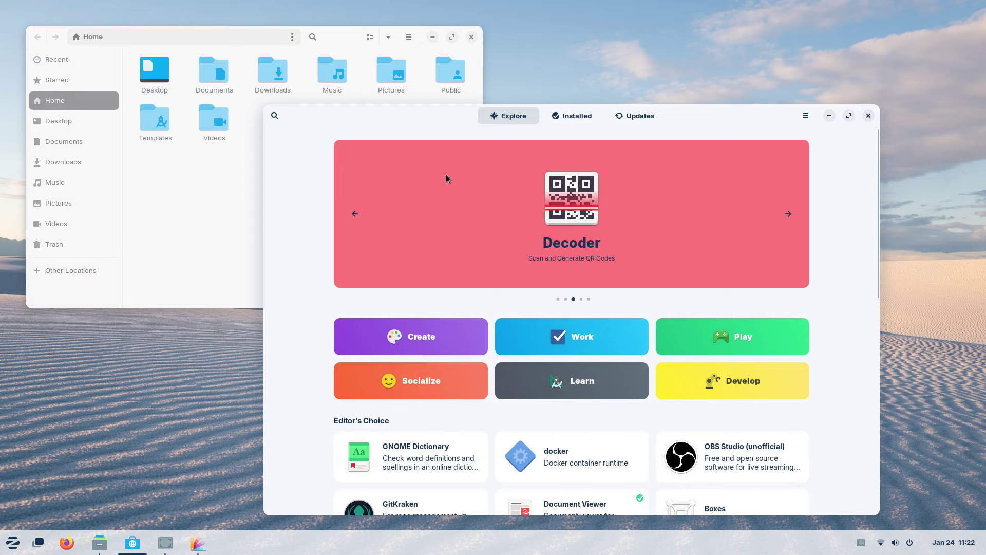
# Tile Files to the top half with Software below, and swap them by tiling Software on top with Files below
pyautogui.click(202, 222)
pyautogui.press('super+KP_8')
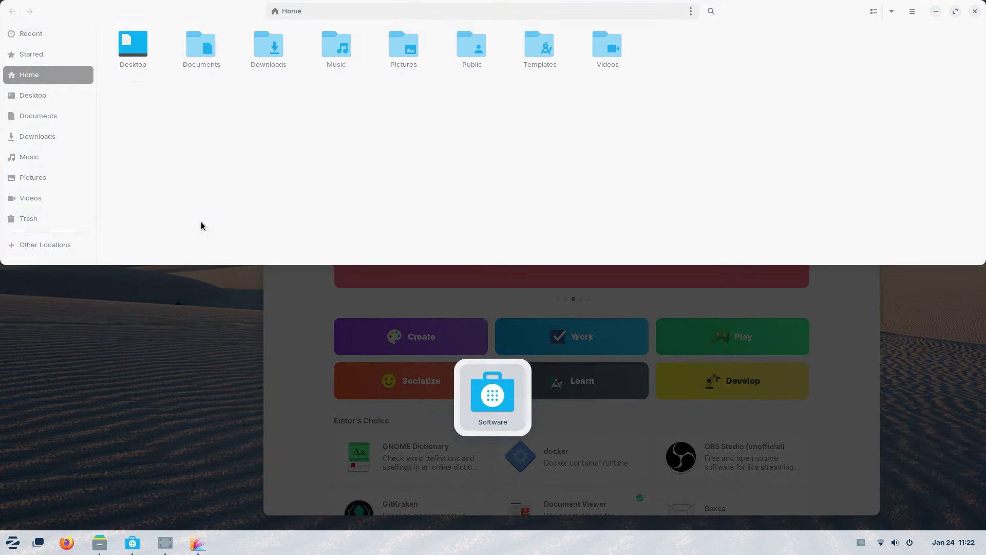
pyautogui.press('Return')
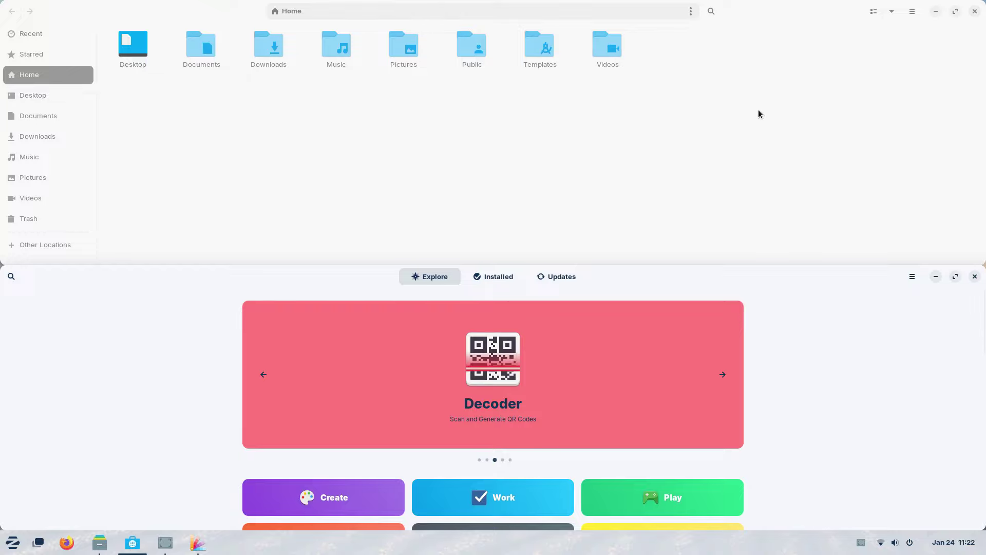
pyautogui.press('super+Up')
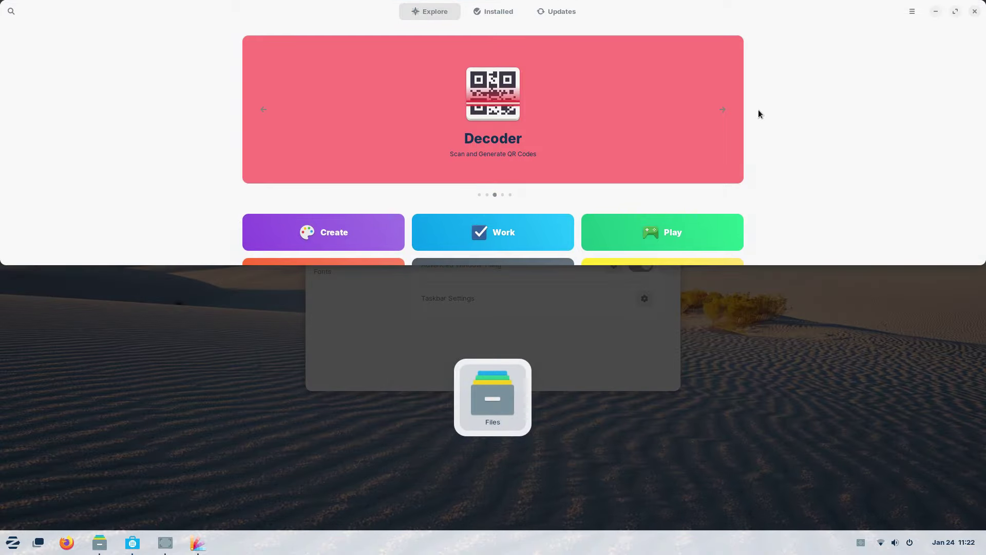
pyautogui.press('Return')
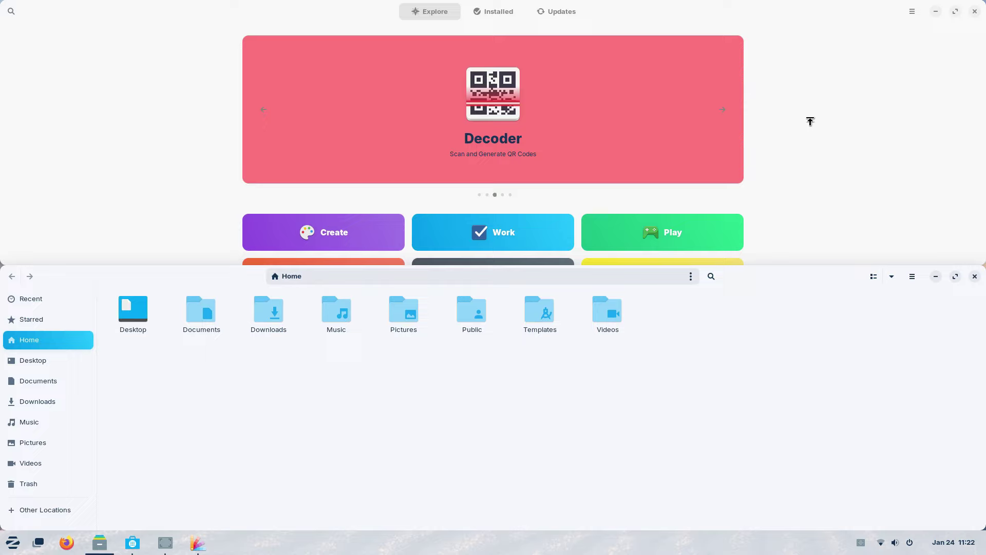
# Restore the tiled Software and Files windows, and tile Files into screen quarters, including the top-left quarter
pyautogui.press('super+Down')
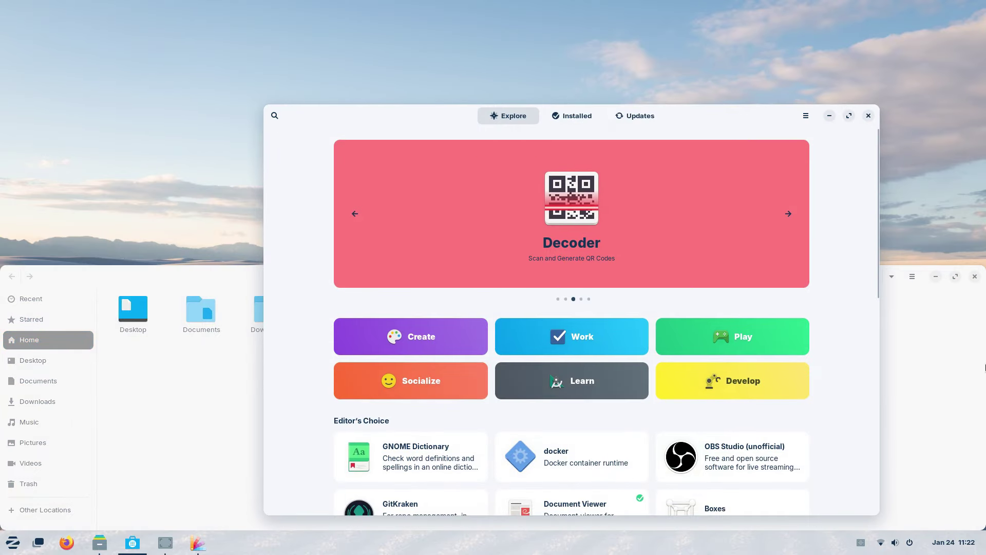
pyautogui.click(951, 374)
pyautogui.press('super+KP_7')
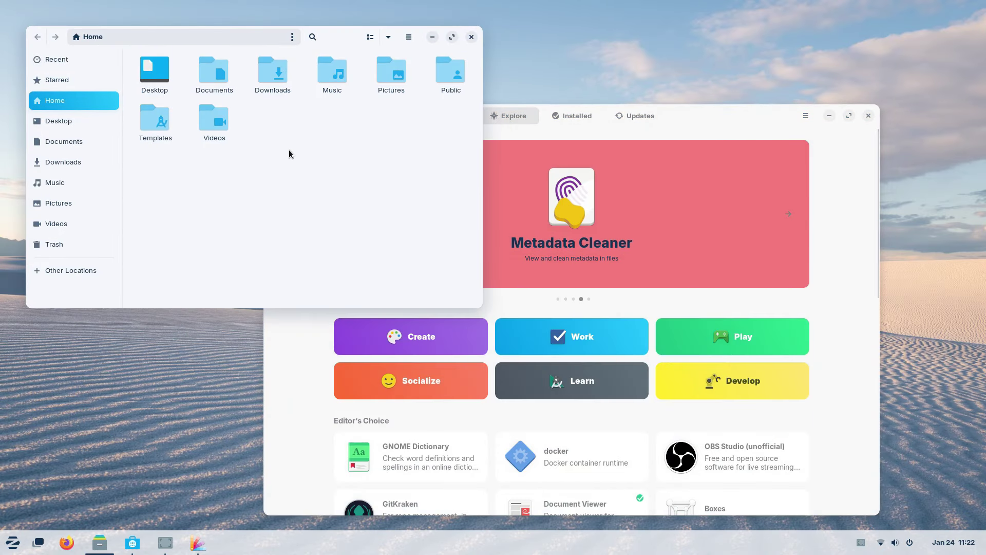
pyautogui.press('super+KP_9')
pyautogui.press('super+KP_7')
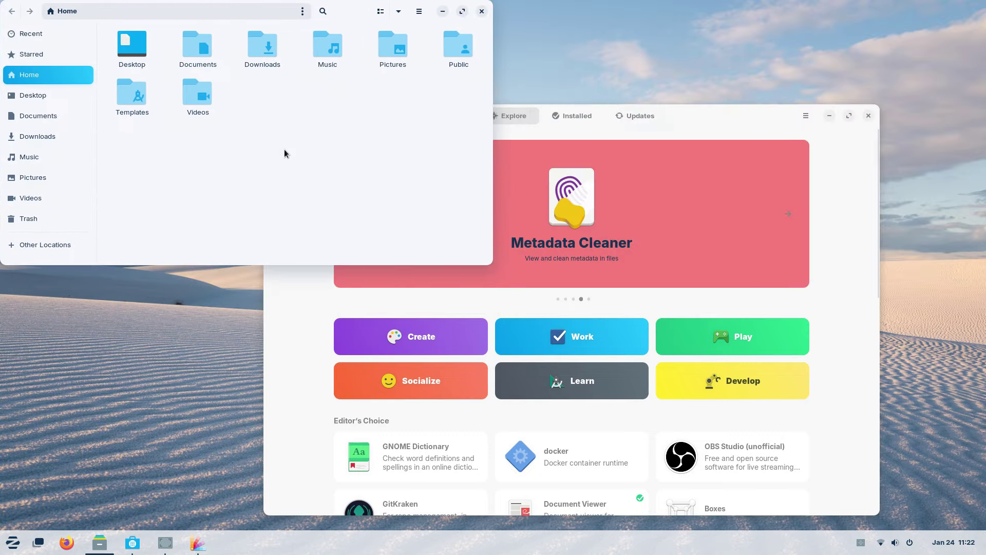
pyautogui.press('super+KP_1')
pyautogui.press('super+Right')
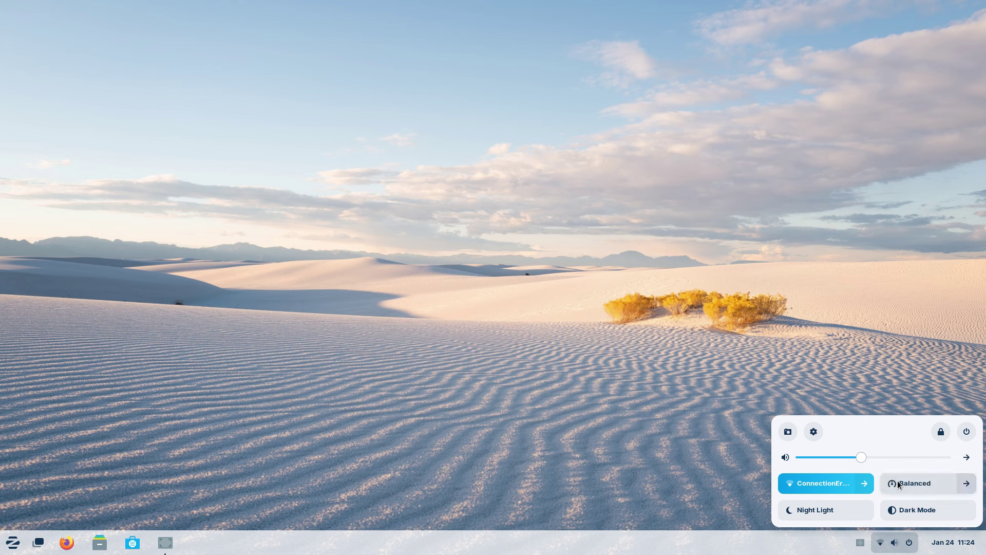
# Switch the power profile to Power Saver and back up to Performance in the quick settings, and close them
pyautogui.click(963, 484)
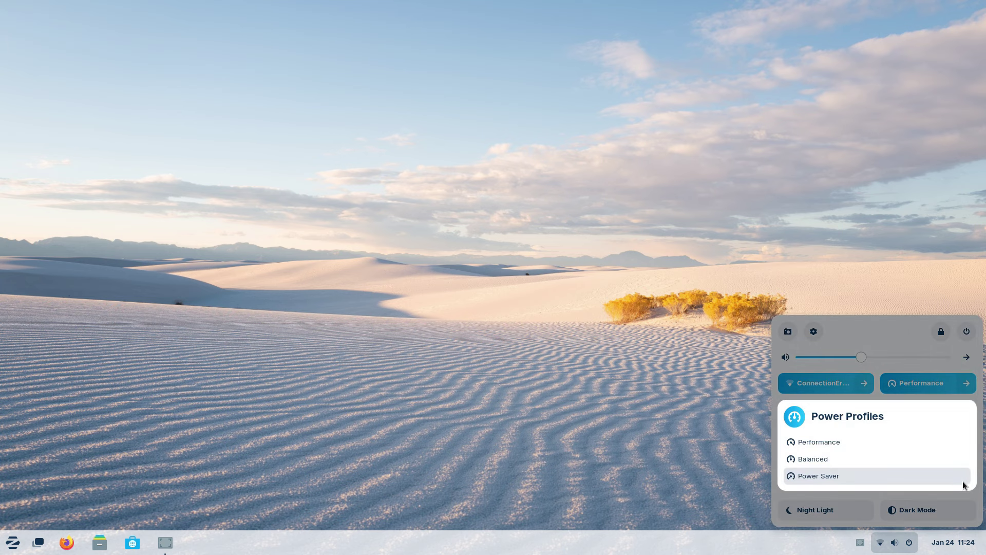
pyautogui.click(843, 476)
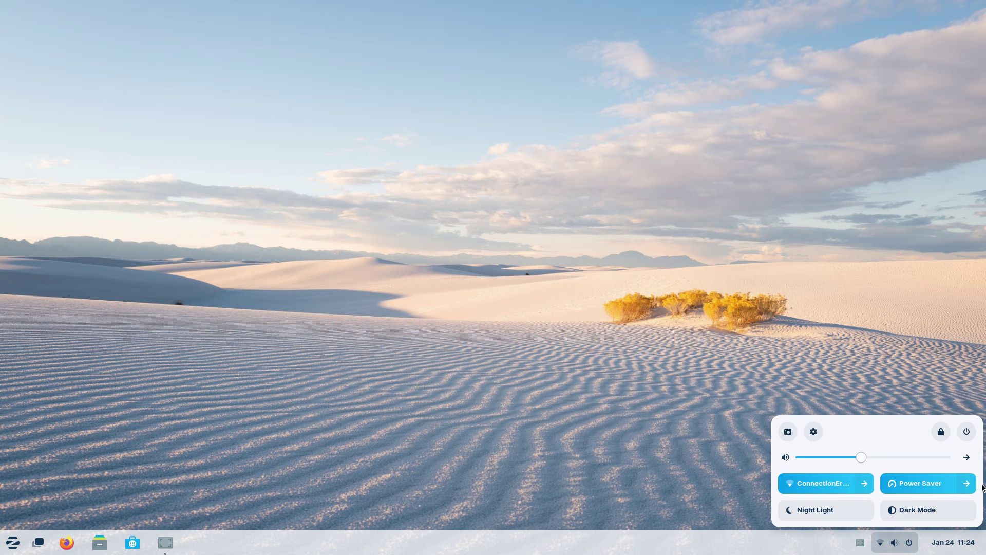
pyautogui.click(967, 483)
pyautogui.click(832, 440)
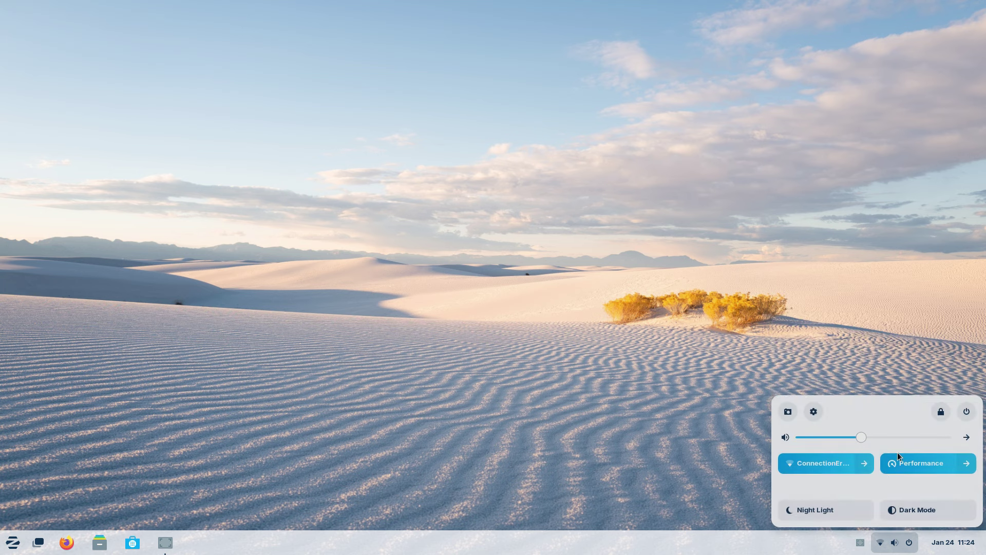
pyautogui.click(896, 333)
pyautogui.click(909, 541)
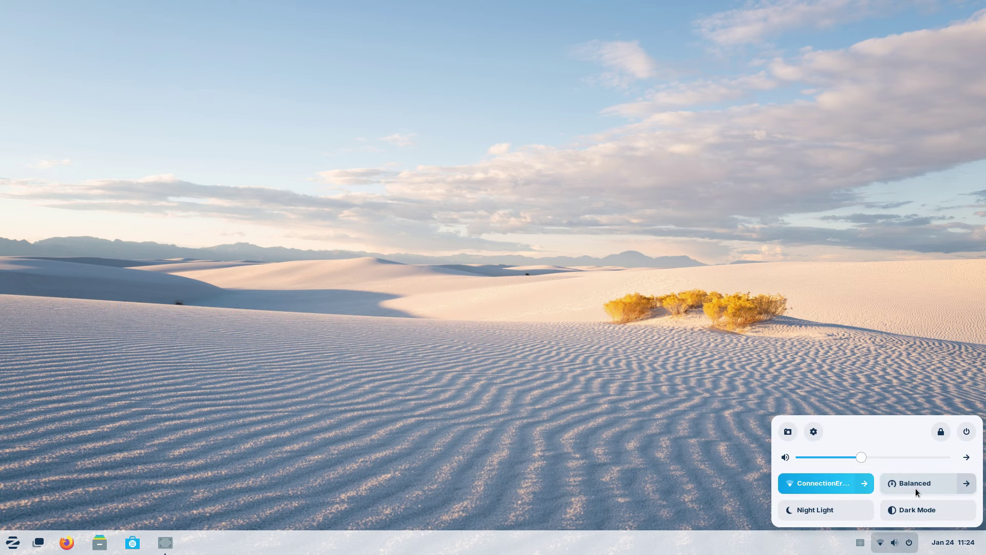
pyautogui.click(741, 339)
# Search the workspace overview for "power" and open the Power settings
pyautogui.press('super')
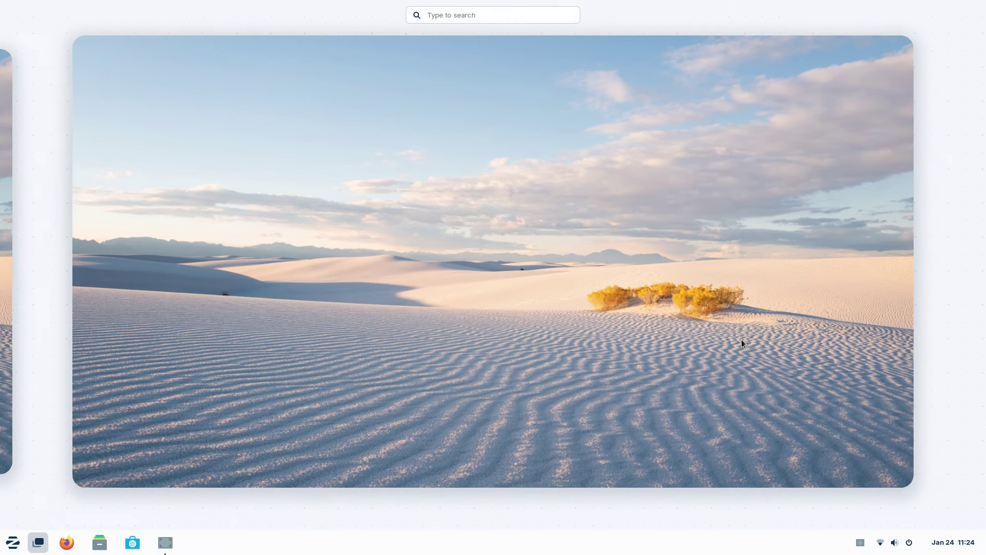
pyautogui.write('power')
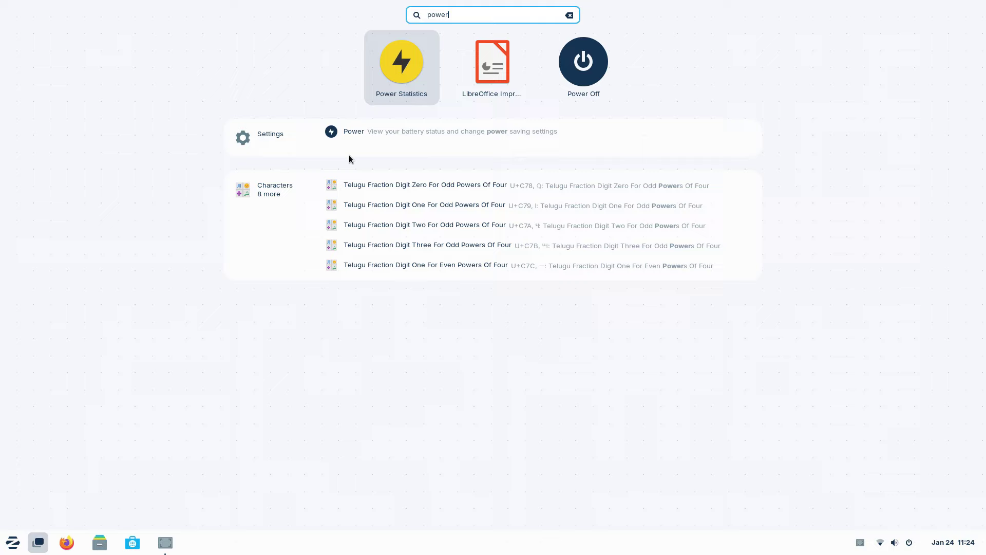
pyautogui.click(340, 134)
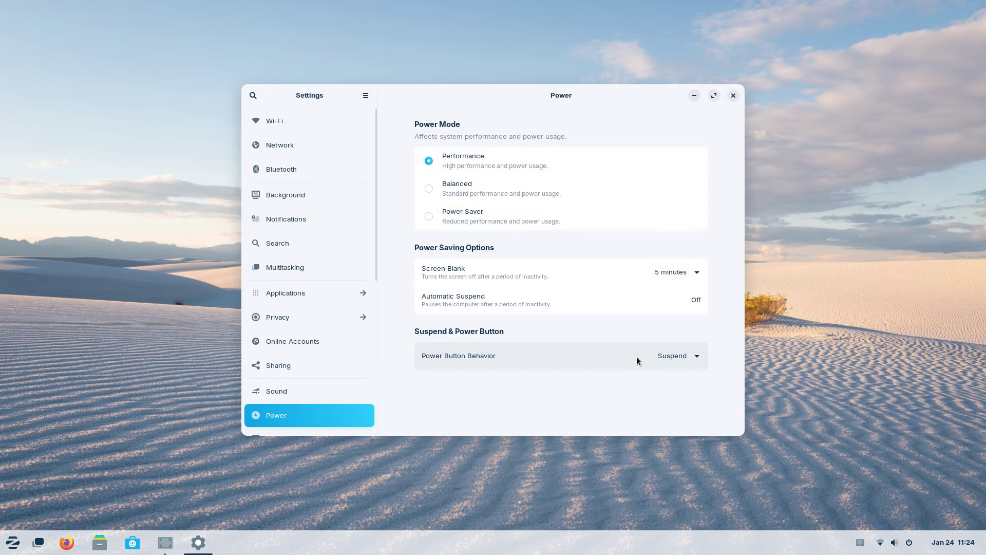
# Try the Balanced and Power Saver power modes, and return the power mode to Performance
pyautogui.click(459, 189)
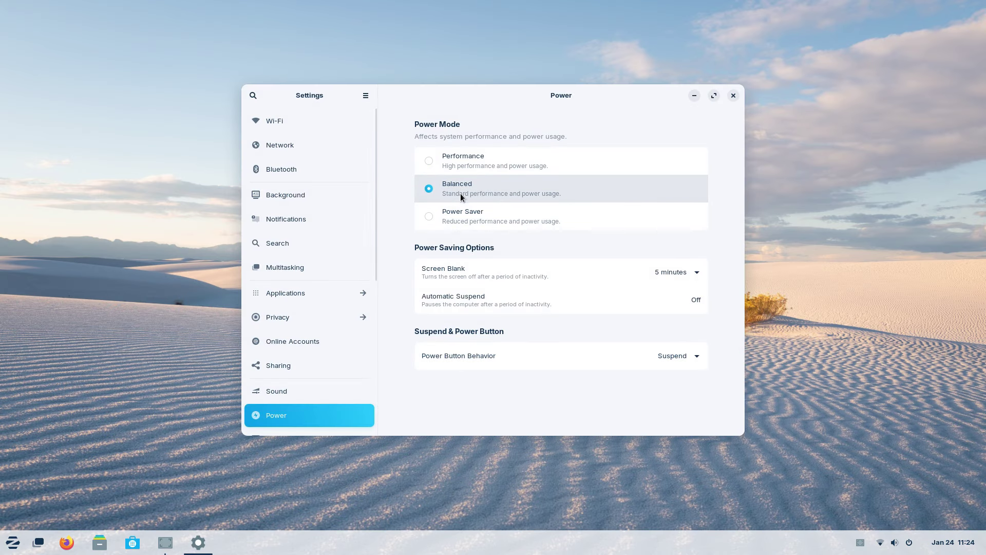
pyautogui.click(464, 212)
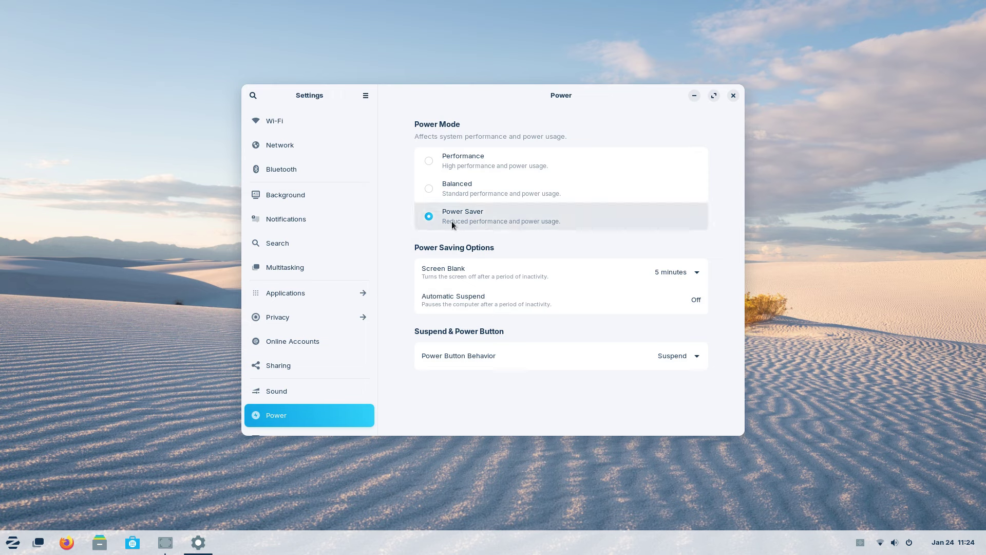
pyautogui.click(511, 200)
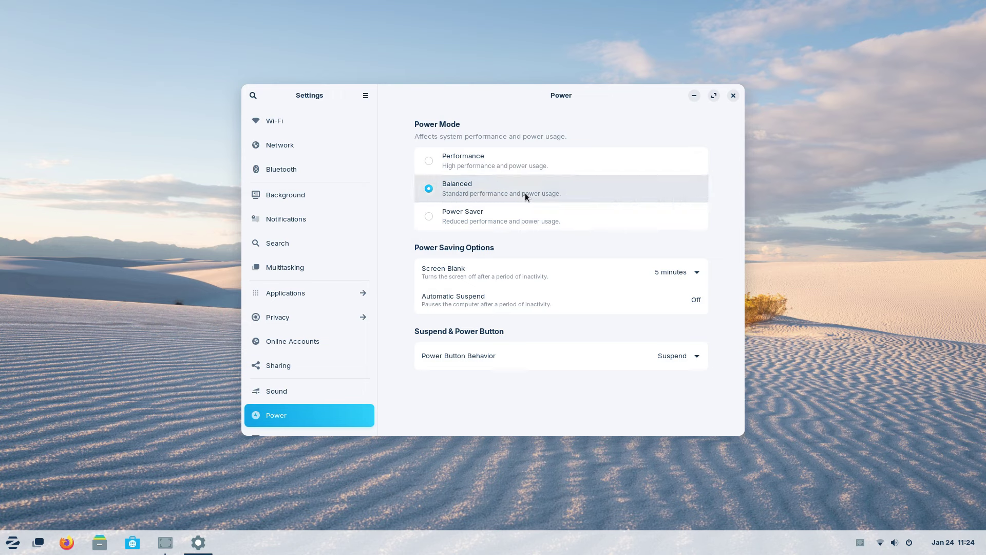
pyautogui.click(479, 168)
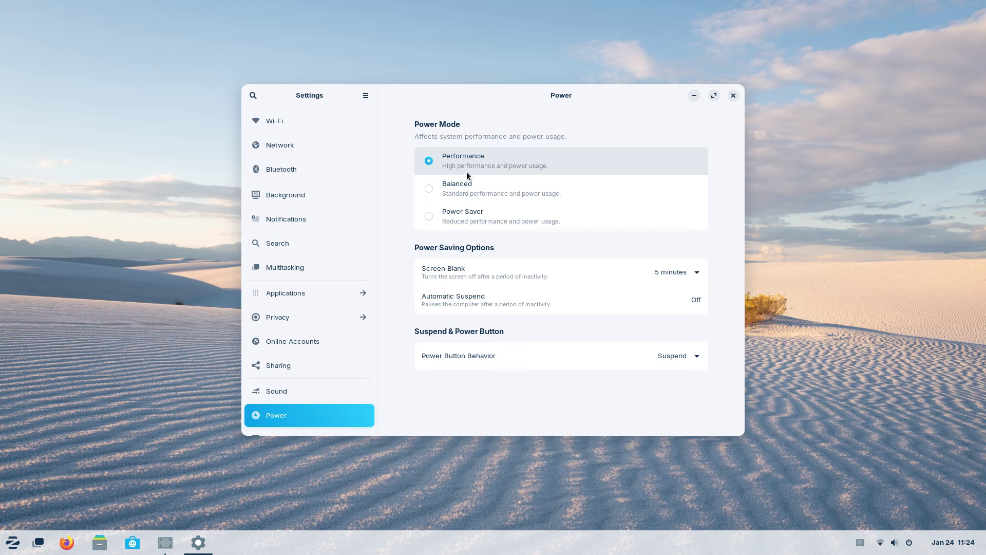
# Examine the available Screen Blank delays and the Automatic Suspend options without changing them
pyautogui.click(652, 273)
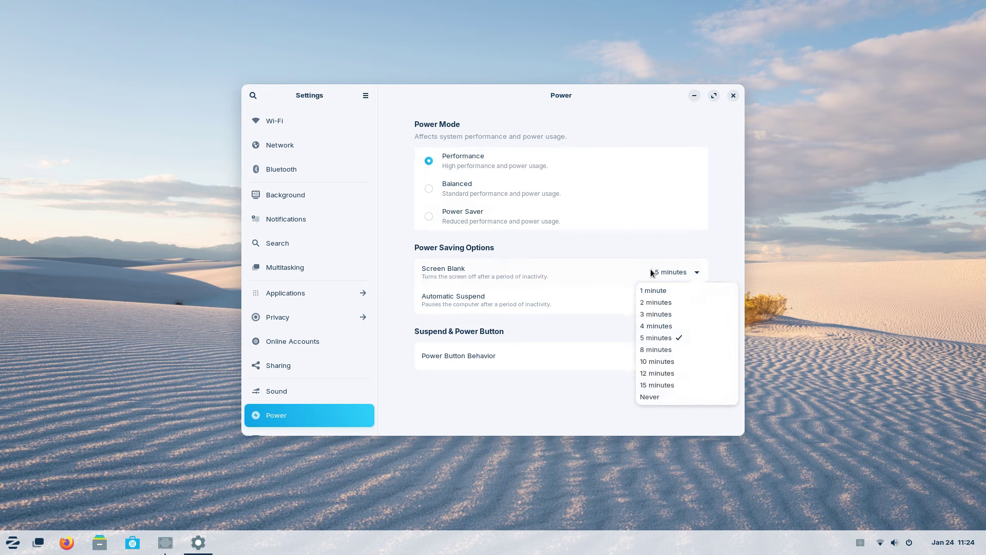
pyautogui.click(647, 410)
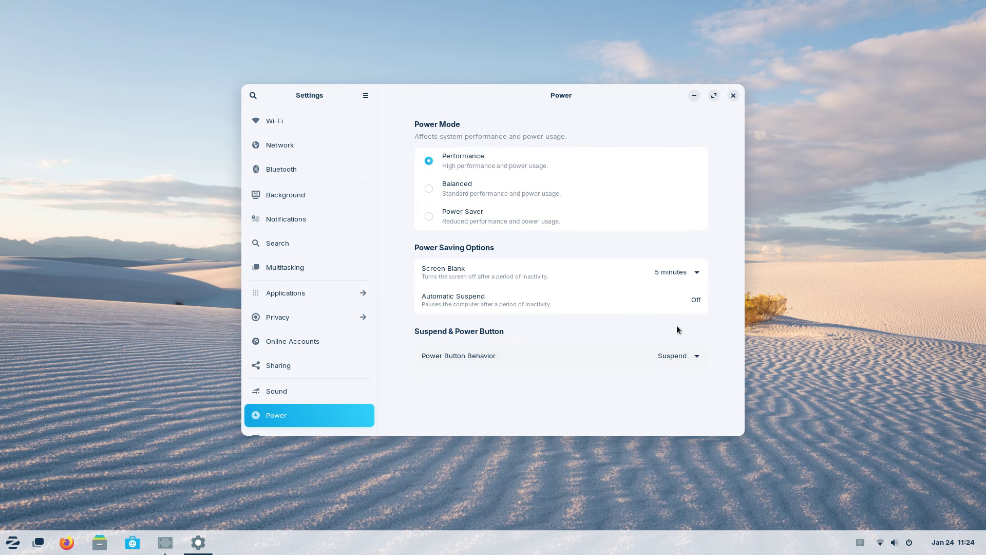
pyautogui.click(696, 301)
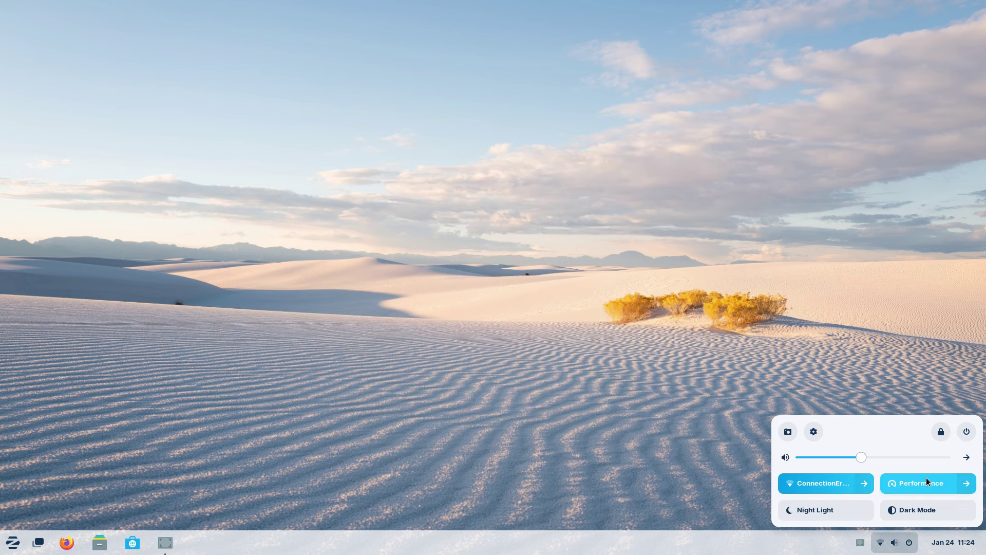
# Select the Performance power profile in the quick settings and close them
pyautogui.click(973, 488)
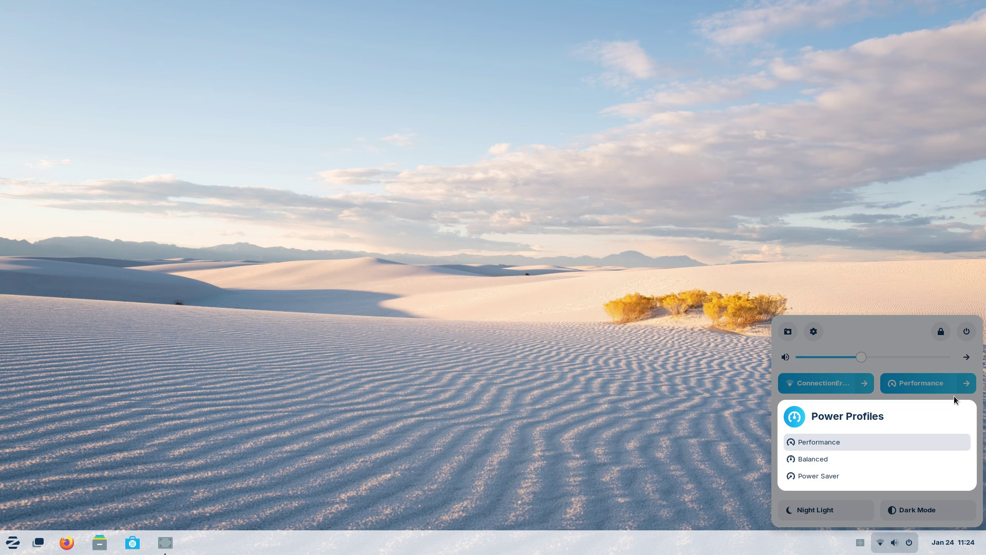
pyautogui.click(932, 440)
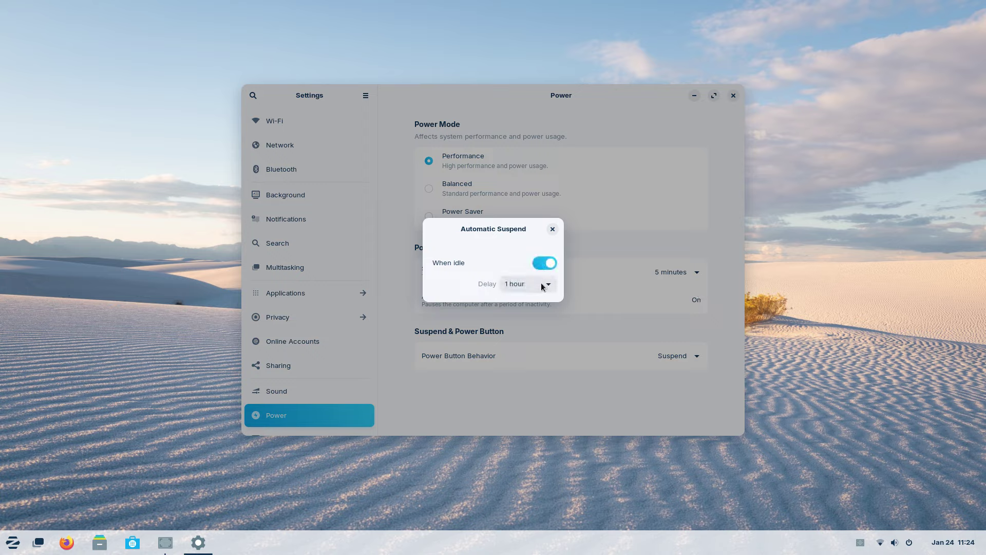
pyautogui.click(542, 286)
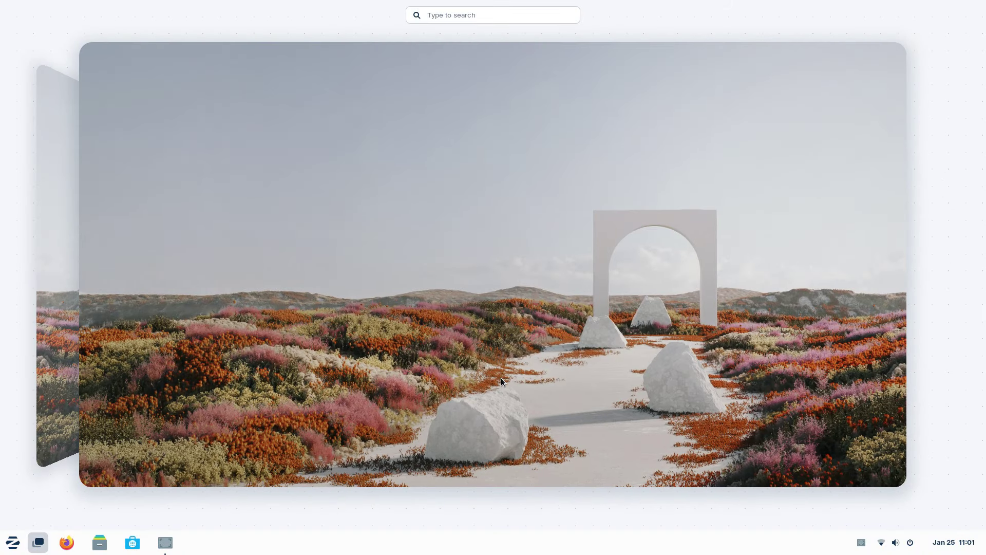
# Search the workspace overview for "fire", "files" and "software", and leave the search
pyautogui.write('fire')
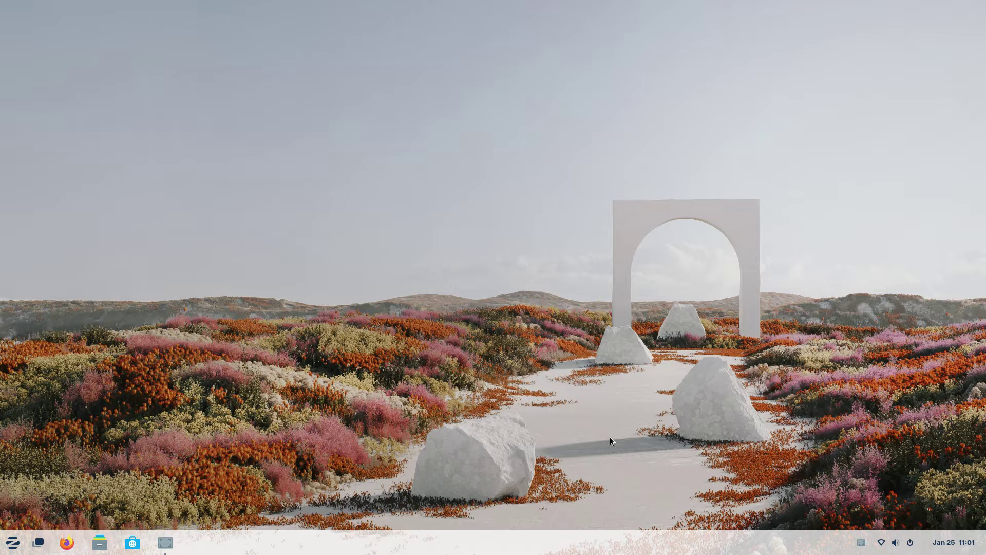
pyautogui.press('super')
pyautogui.write('f')
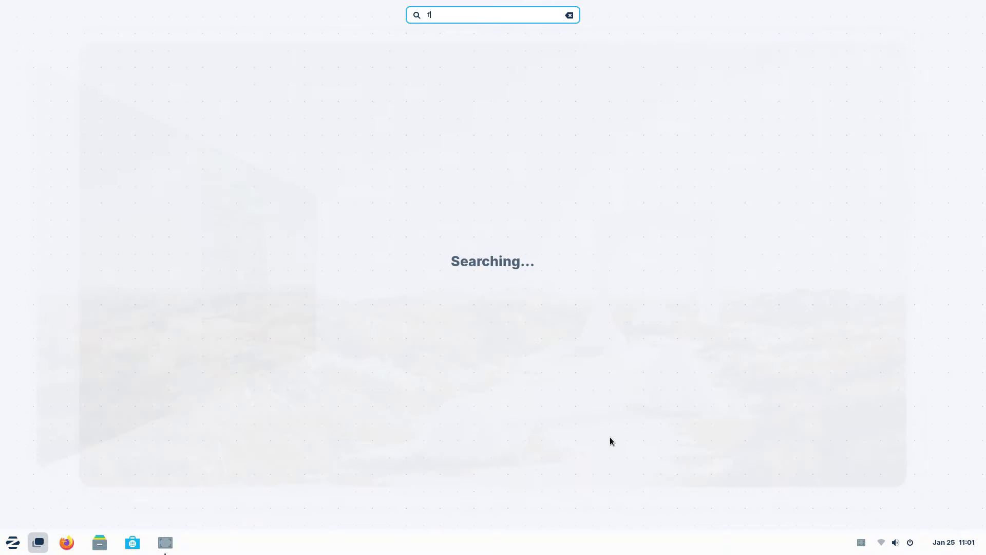
pyautogui.write('iles')
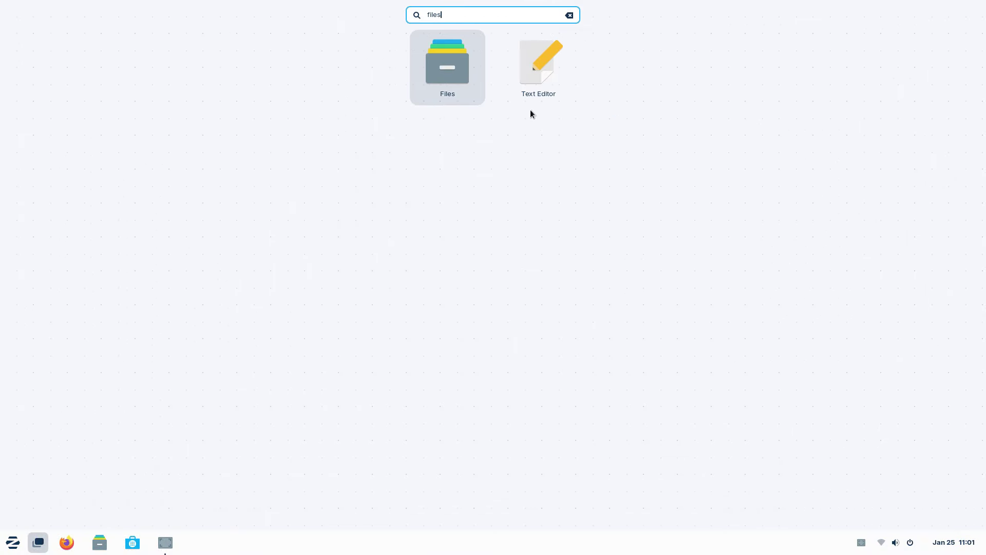
pyautogui.press('super')
pyautogui.press('super')
pyautogui.write('sof')
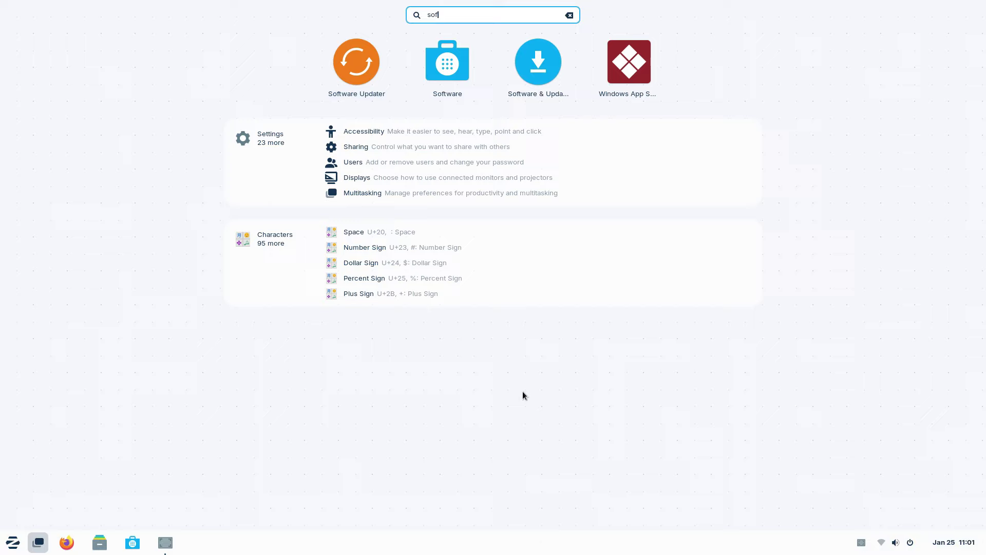
pyautogui.write('tware')
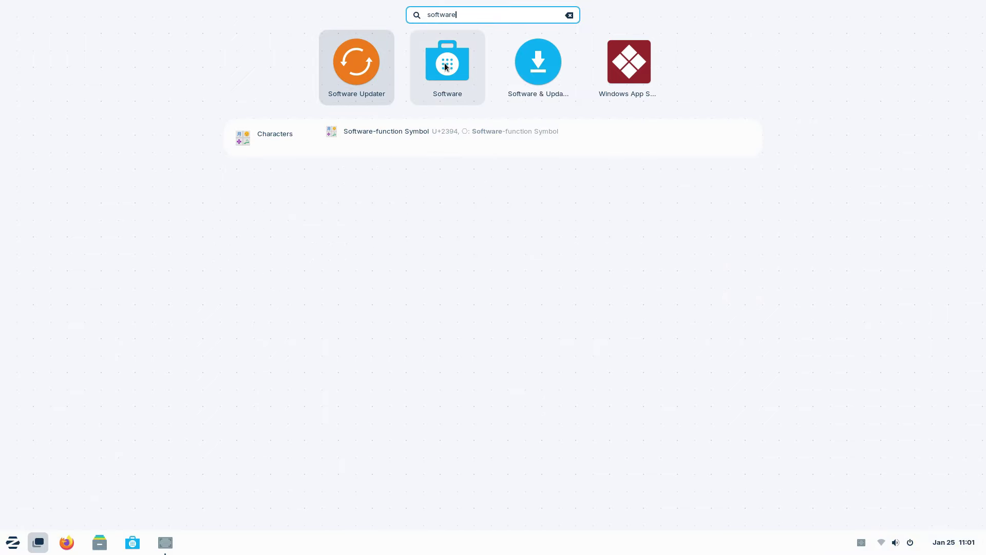
pyautogui.click(530, 267)
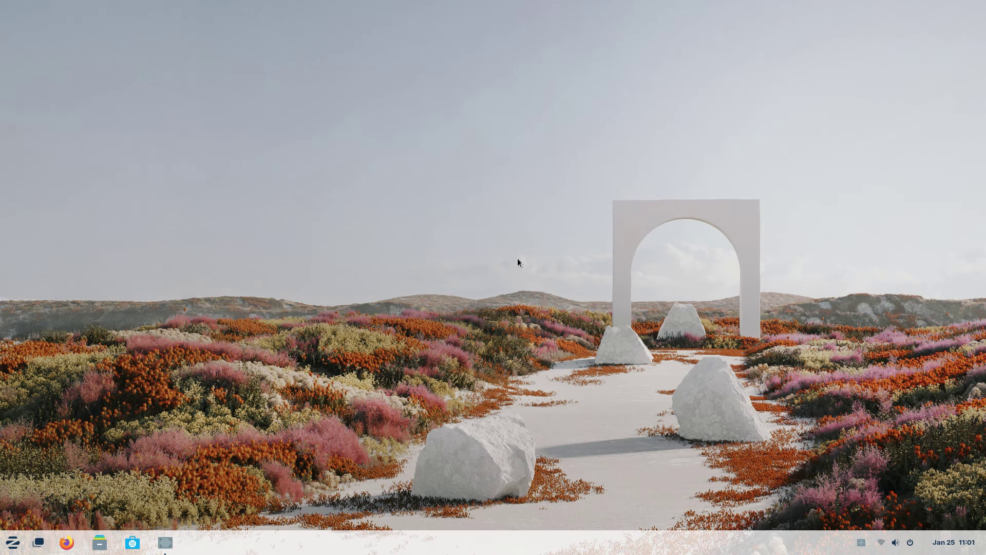
# Search the Zorin menu for "fire" and close the menu
pyautogui.rightClick(501, 239)
pyautogui.click(409, 285)
pyautogui.click(4, 546)
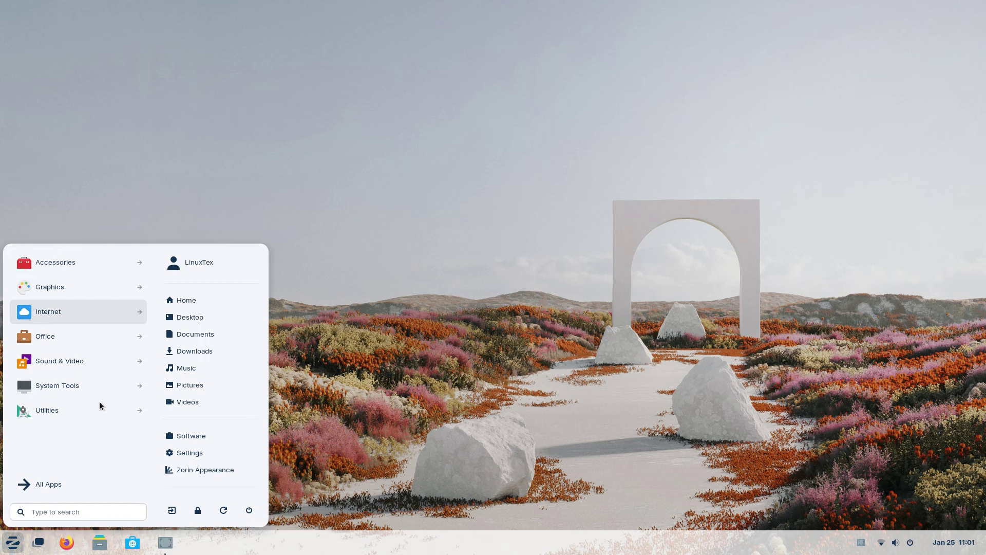
pyautogui.click(57, 515)
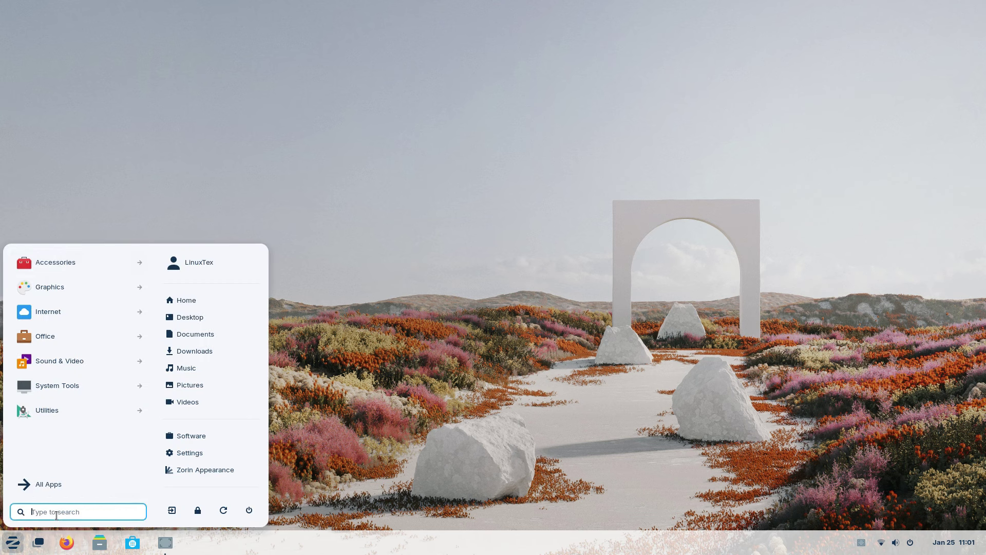
pyautogui.write('fire')
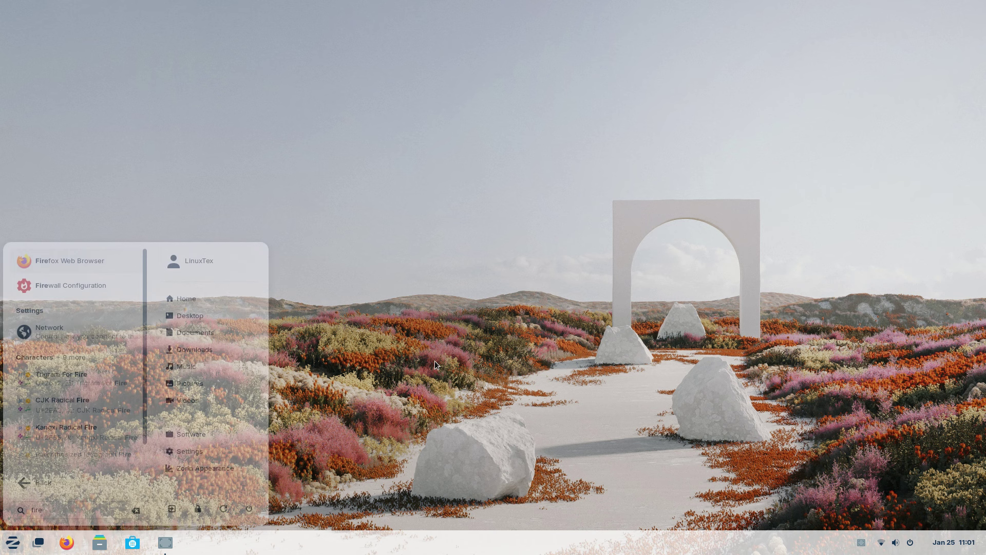
pyautogui.press('Escape')
# Search the workspace overview for "stock" and open the Stocks.odt file
pyautogui.press('super')
pyautogui.write('stock')
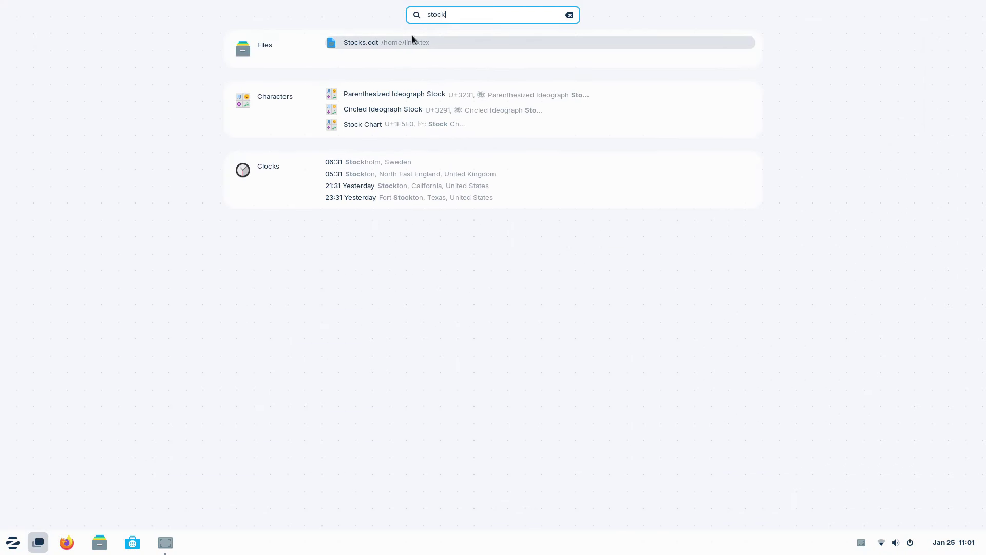
pyautogui.click(343, 42)
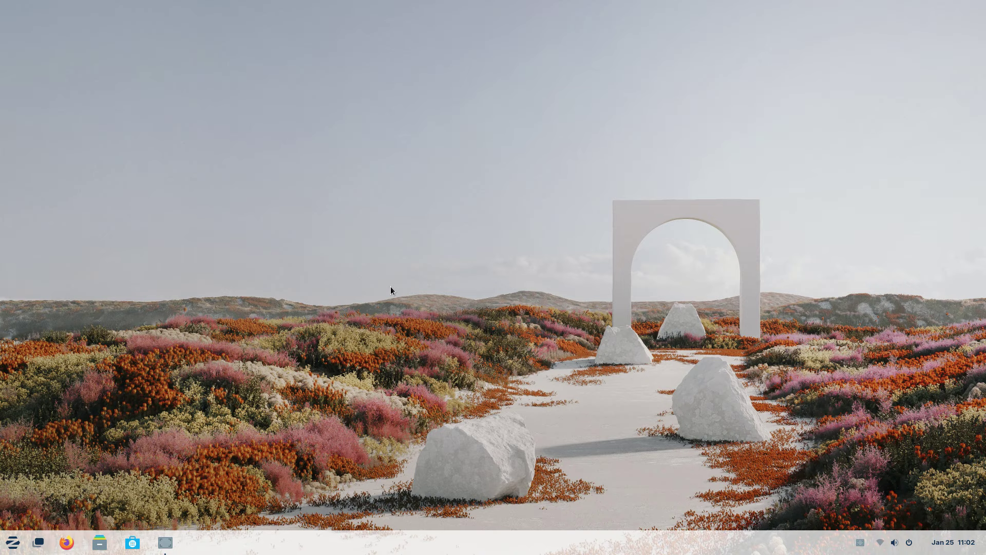
# Launch Calendar by searching for "cale", restore and move its window, and close it
pyautogui.press('super')
pyautogui.write('cale')
pyautogui.press('Return')
pyautogui.click(956, 12)
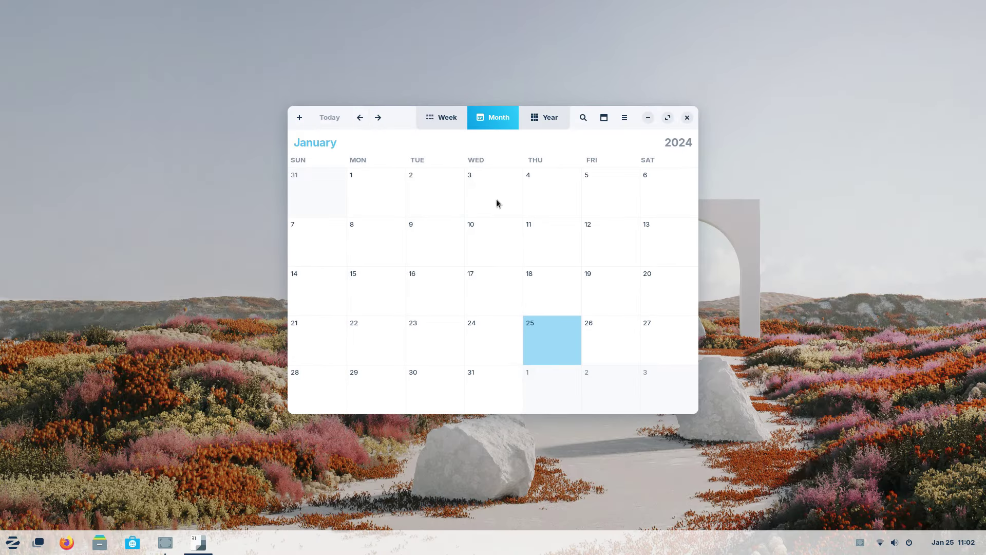
pyautogui.moveTo(393, 117); pyautogui.dragTo(297, 78)
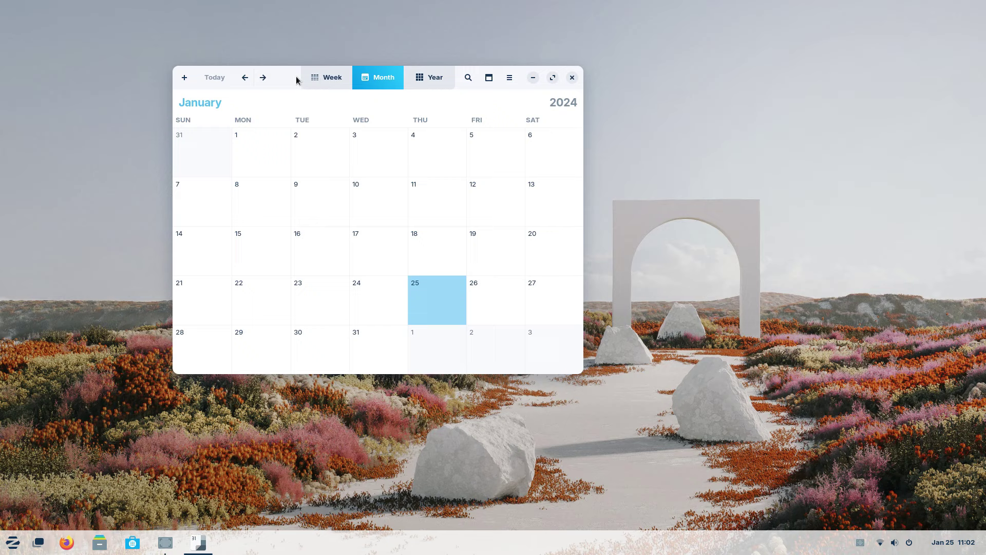
pyautogui.click(573, 77)
# Calculate 8/4 with the workspace overview search
pyautogui.press('super')
pyautogui.write('8/4')
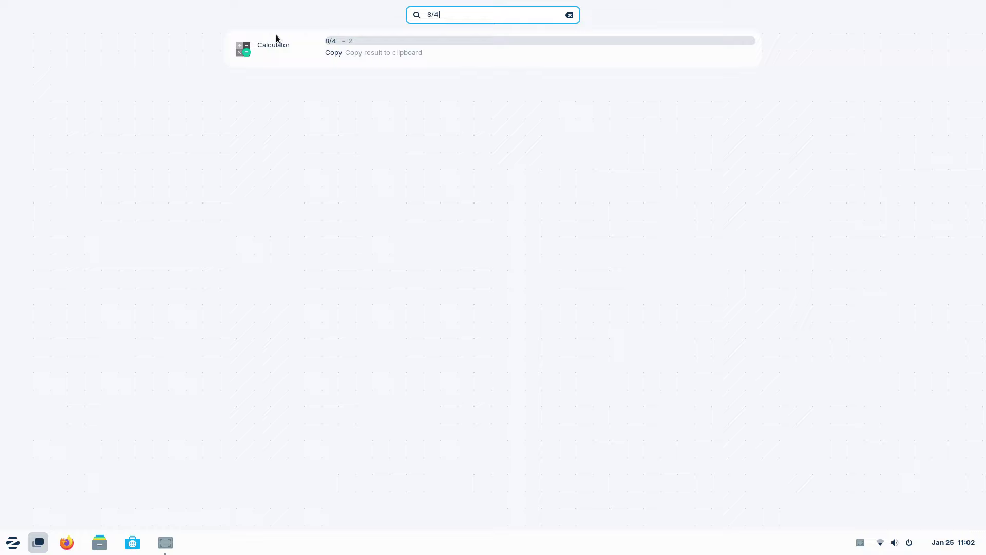
# Close the calculation search, search the workspace overview for "dis" and open the Displays settings
pyautogui.press('super')
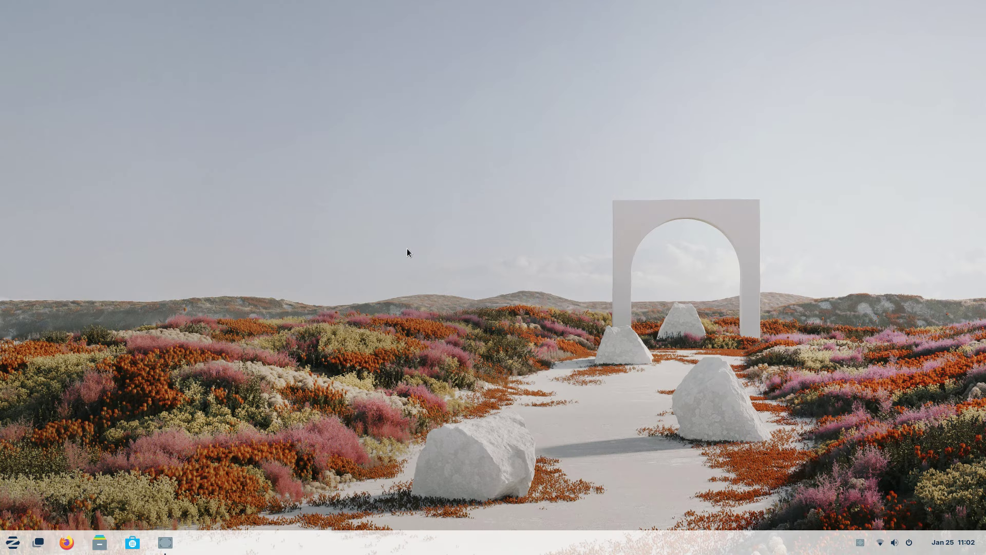
pyautogui.press('super')
pyautogui.write('d')
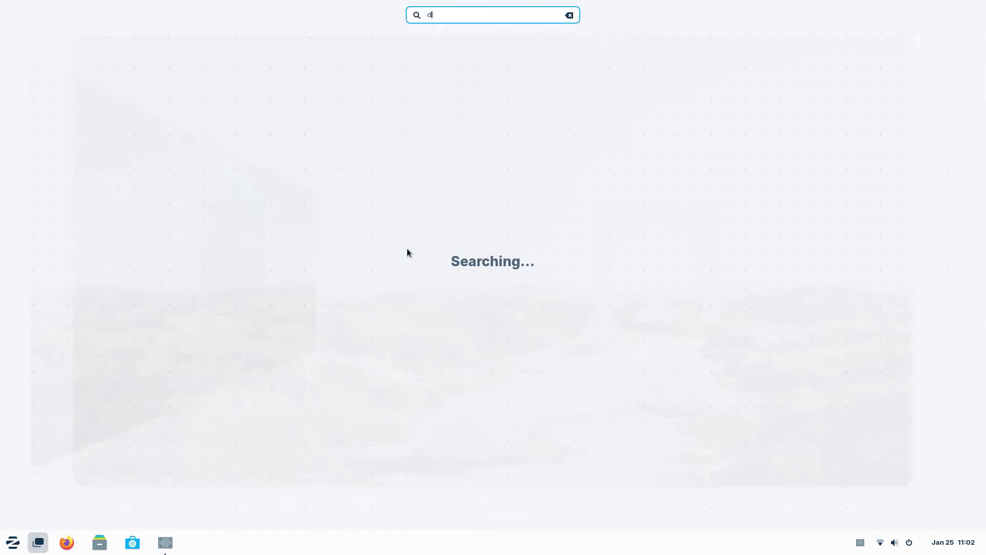
pyautogui.write('ils')
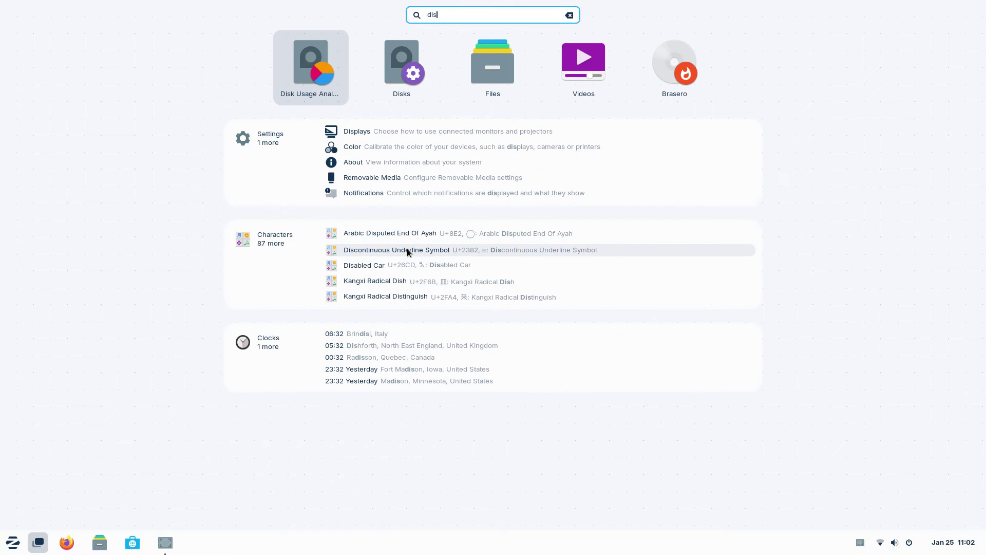
pyautogui.click(467, 133)
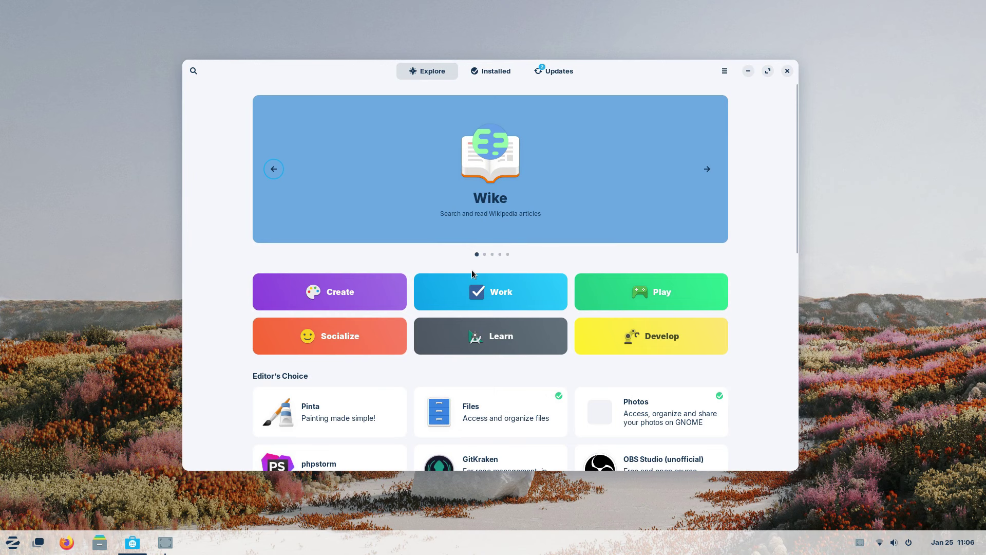
# Browse the Software store's Explore page, view the About Software information and close it
pyautogui.scroll(-8, 471, 270)
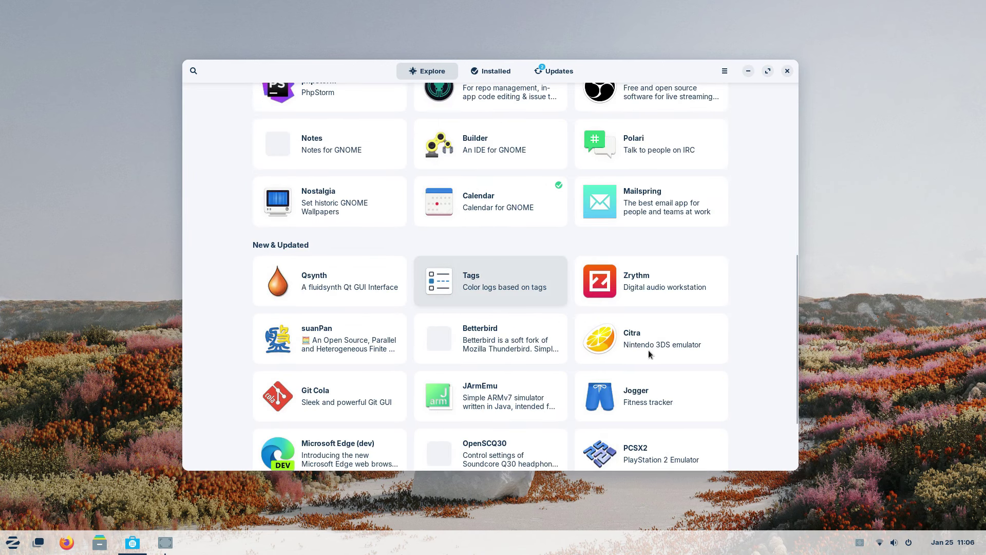
pyautogui.scroll(4, 668, 351)
pyautogui.scroll(3, 695, 353)
pyautogui.click(718, 73)
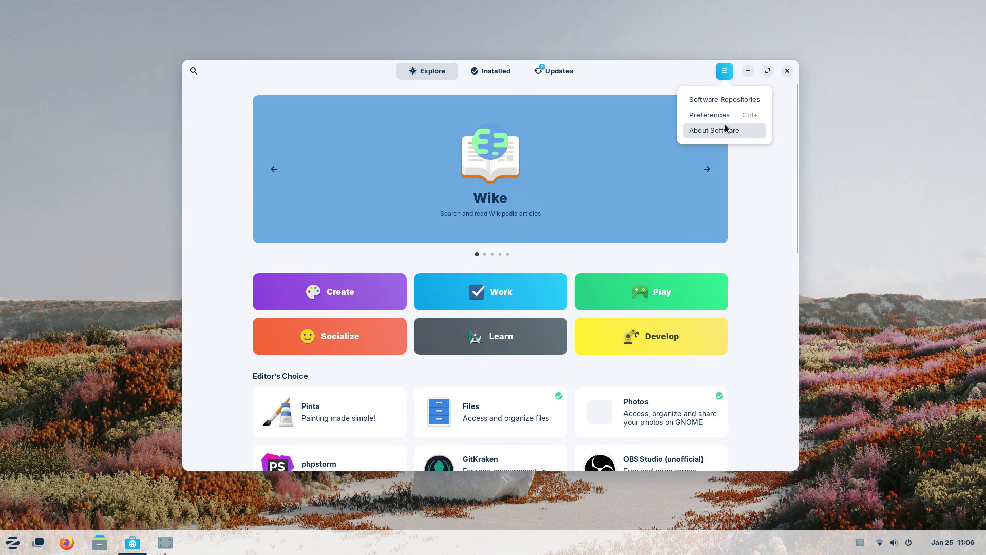
pyautogui.click(719, 128)
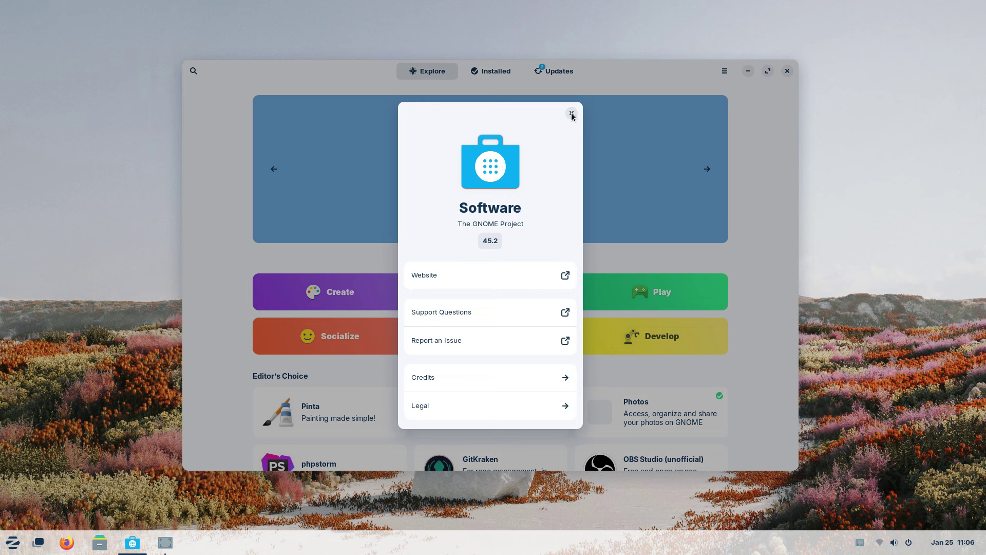
pyautogui.click(572, 114)
# View the featured Wike app's screenshots and available installation sources, and return to the Explore page
pyautogui.click(492, 178)
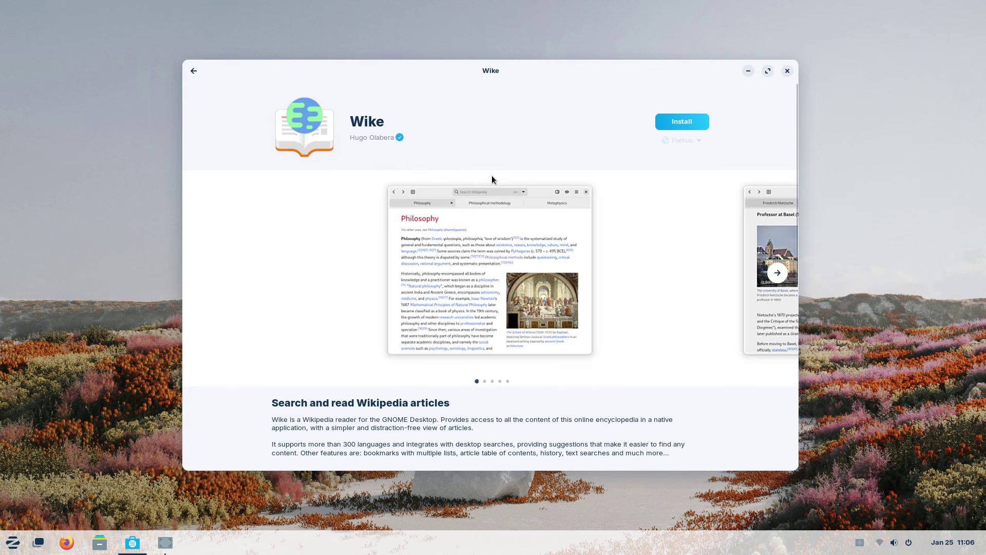
pyautogui.click(779, 278)
pyautogui.click(778, 275)
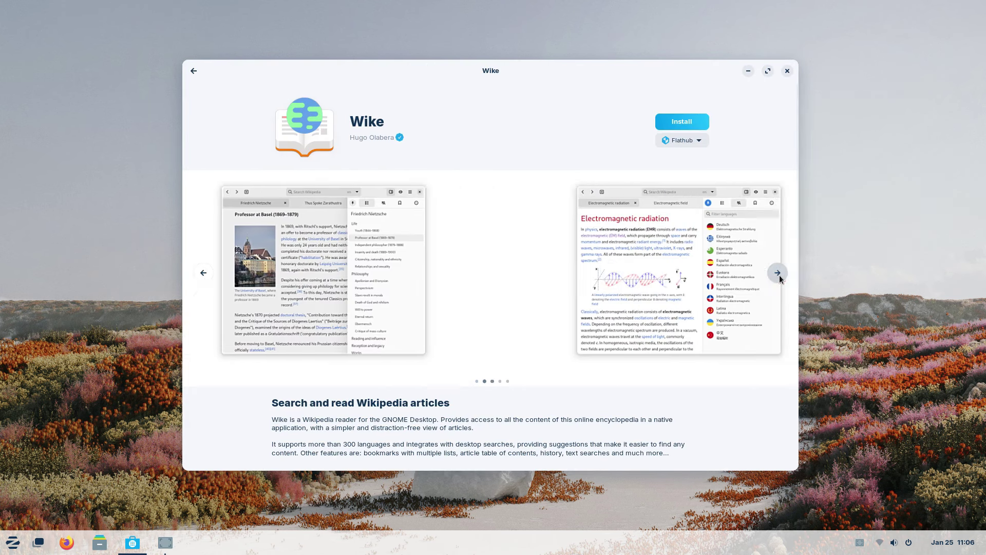
pyautogui.click(697, 143)
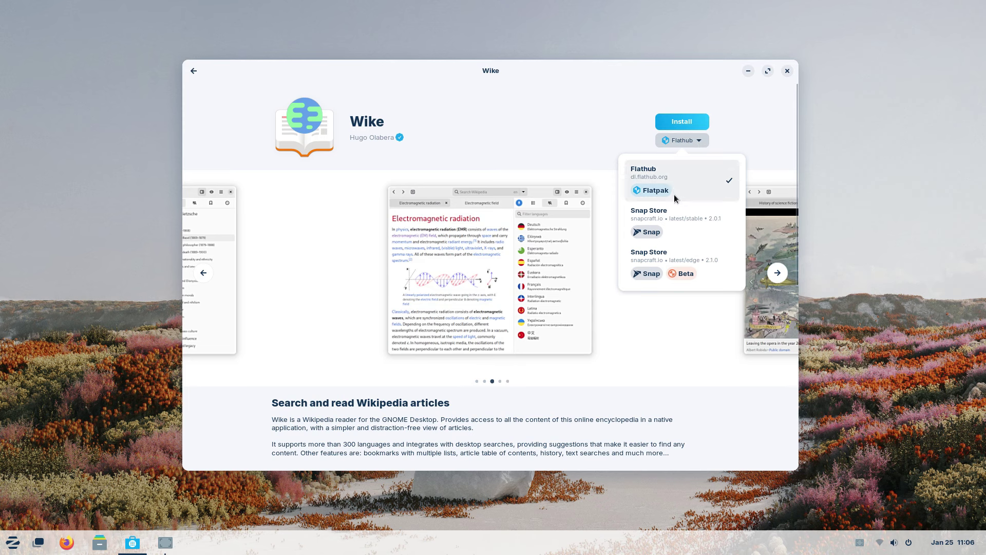
pyautogui.click(655, 371)
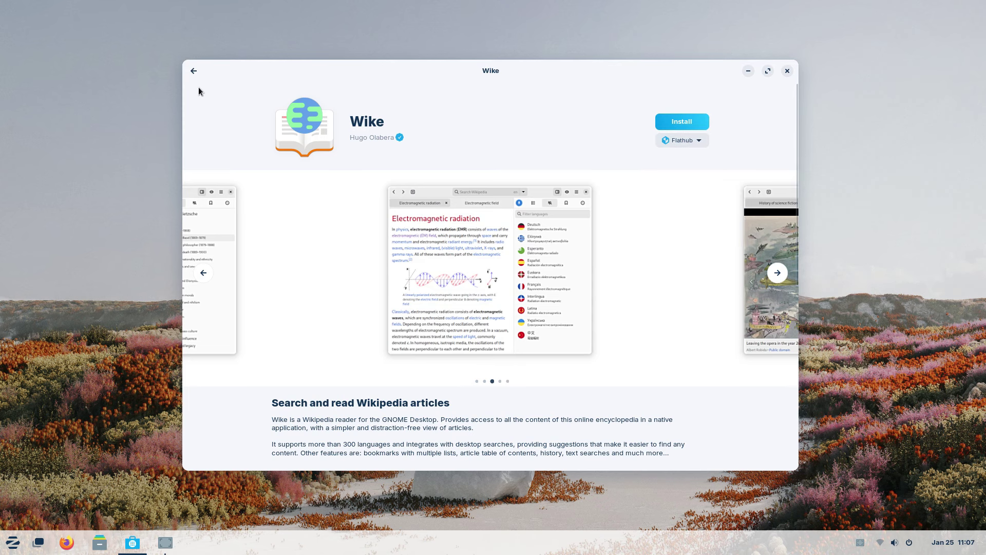
pyautogui.click(194, 71)
# View the featured Commit app's screenshots and installation sources, and return to the Explore page
pyautogui.click(464, 212)
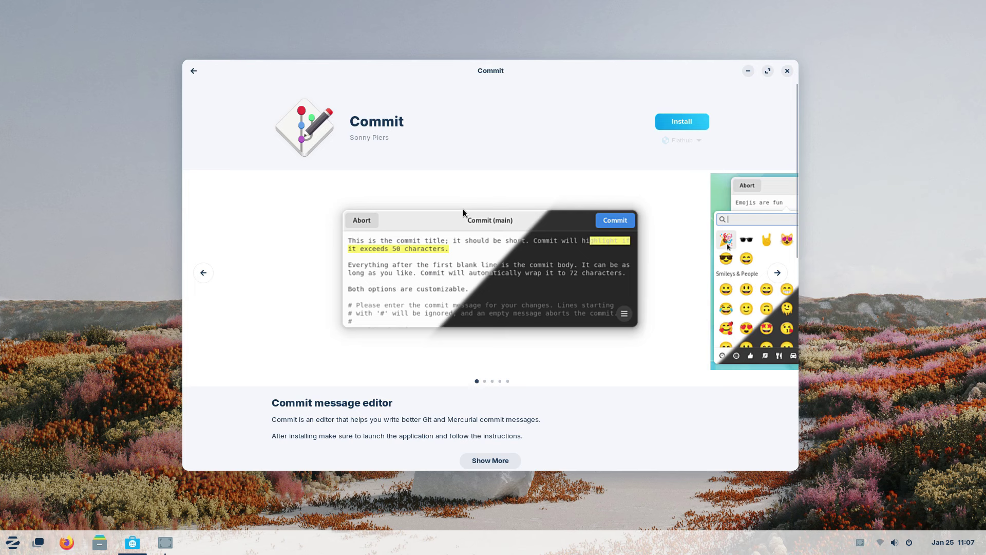
pyautogui.click(778, 273)
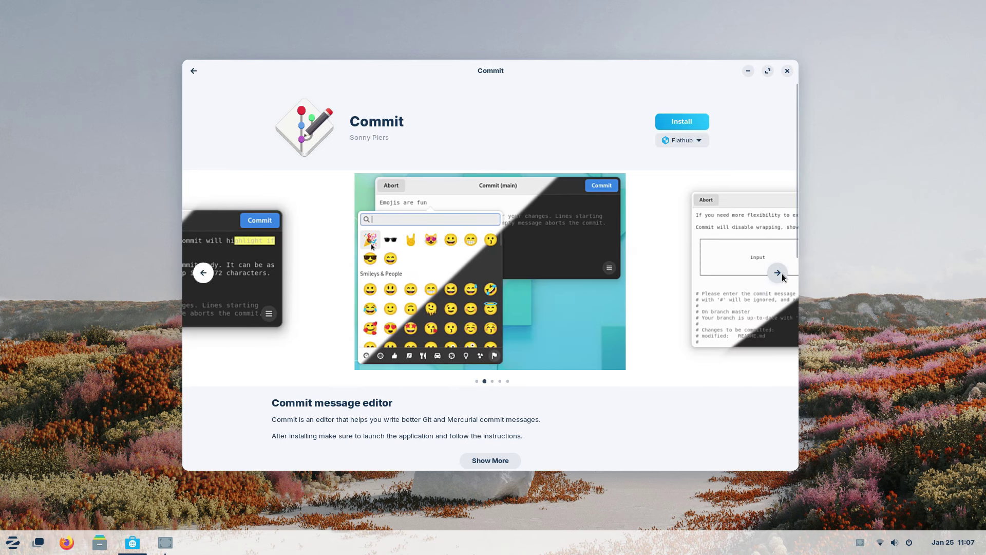
pyautogui.click(777, 273)
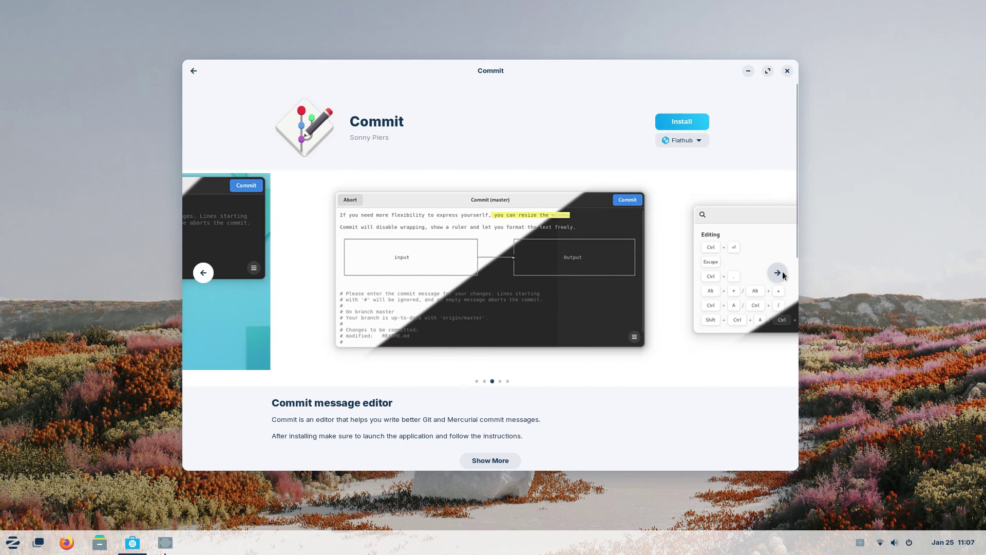
pyautogui.click(778, 273)
pyautogui.click(687, 142)
pyautogui.click(646, 177)
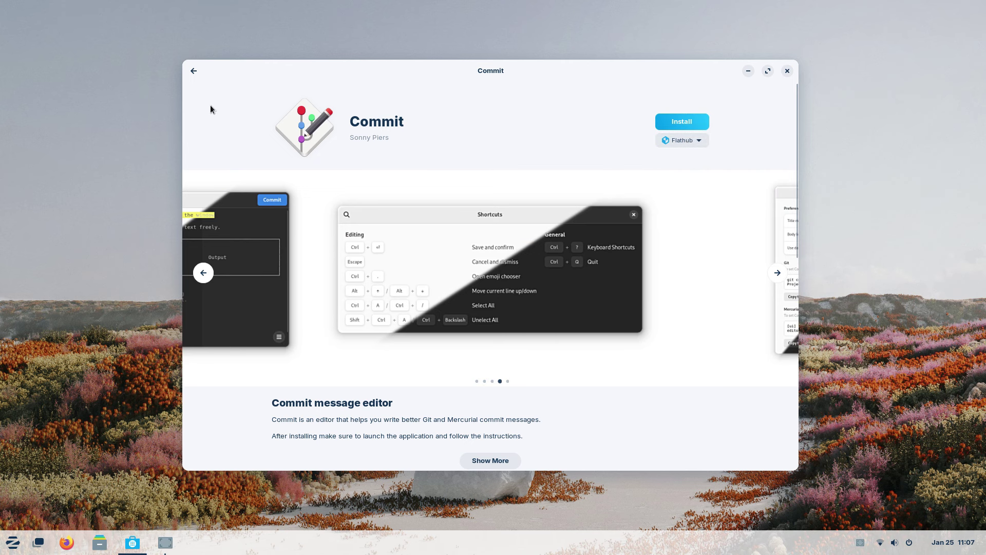
pyautogui.click(194, 71)
# View the featured Boatswain app's screenshots and installation sources, and return to the Explore page
pyautogui.click(503, 192)
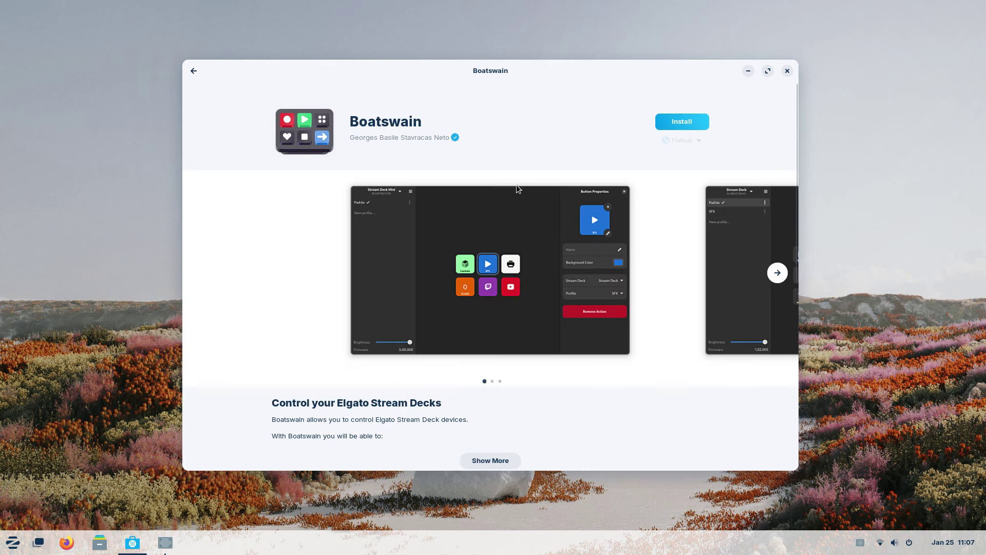
pyautogui.click(778, 273)
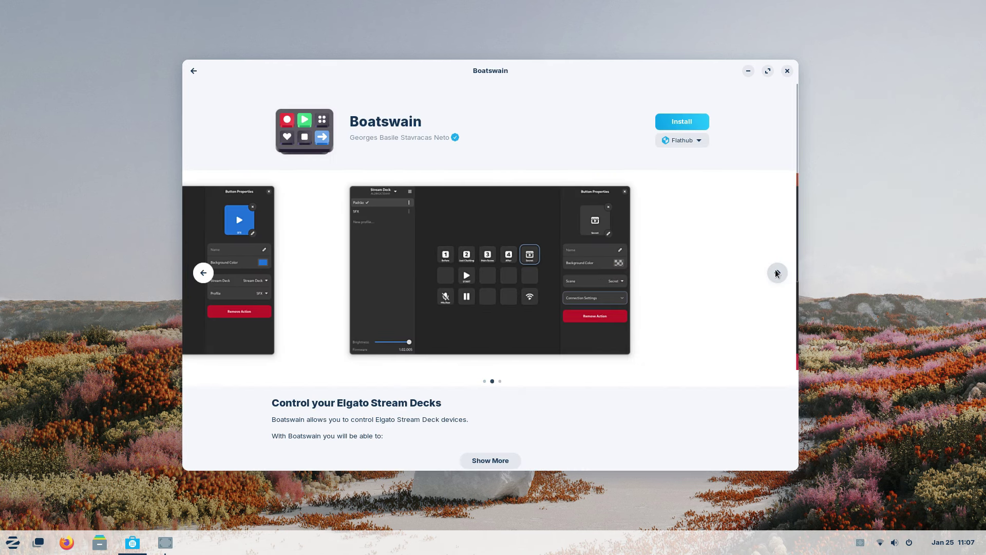
pyautogui.click(698, 139)
pyautogui.click(698, 140)
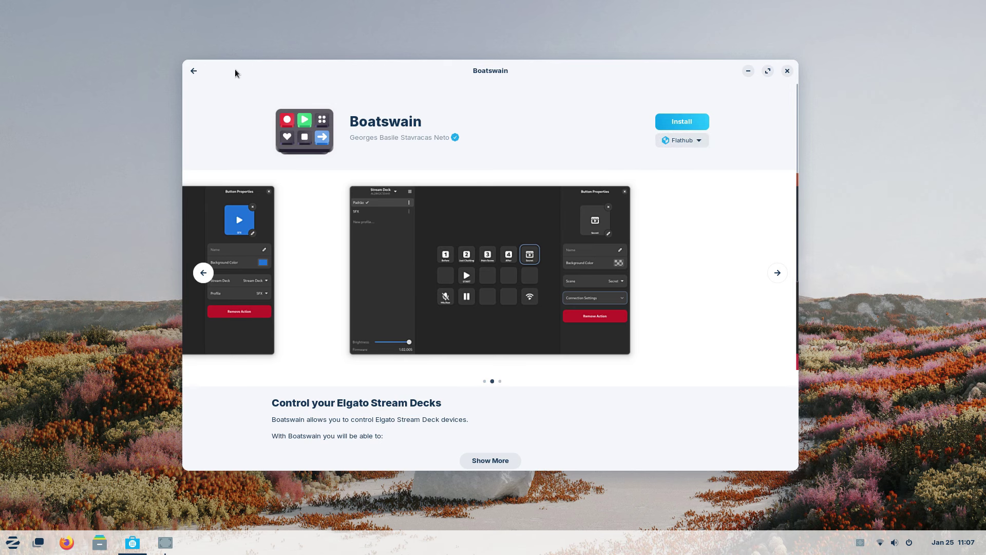
pyautogui.click(194, 71)
# Advance the featured banner to Webfont Kit Generator, open its page and look through its screenshots and description
pyautogui.click(708, 169)
pyautogui.click(498, 168)
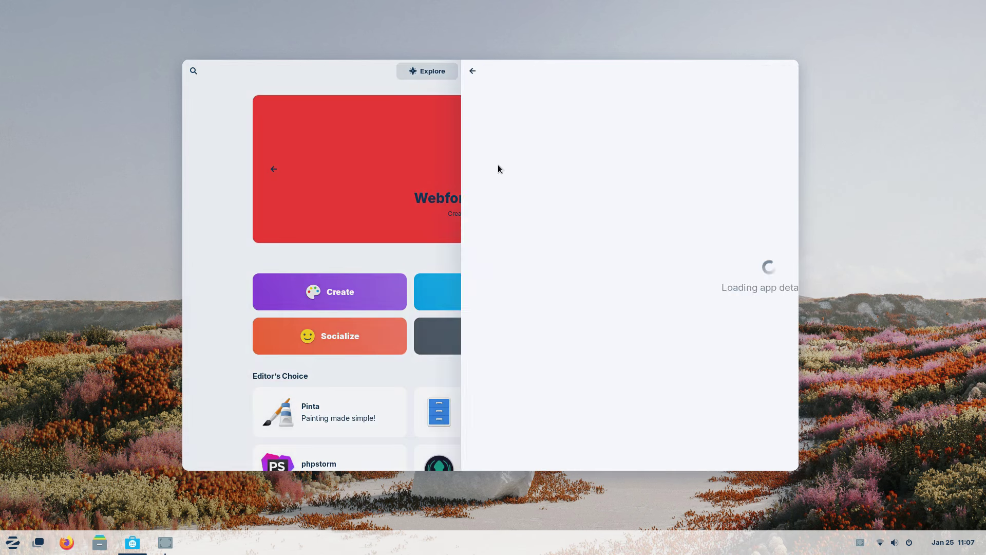
pyautogui.click(778, 274)
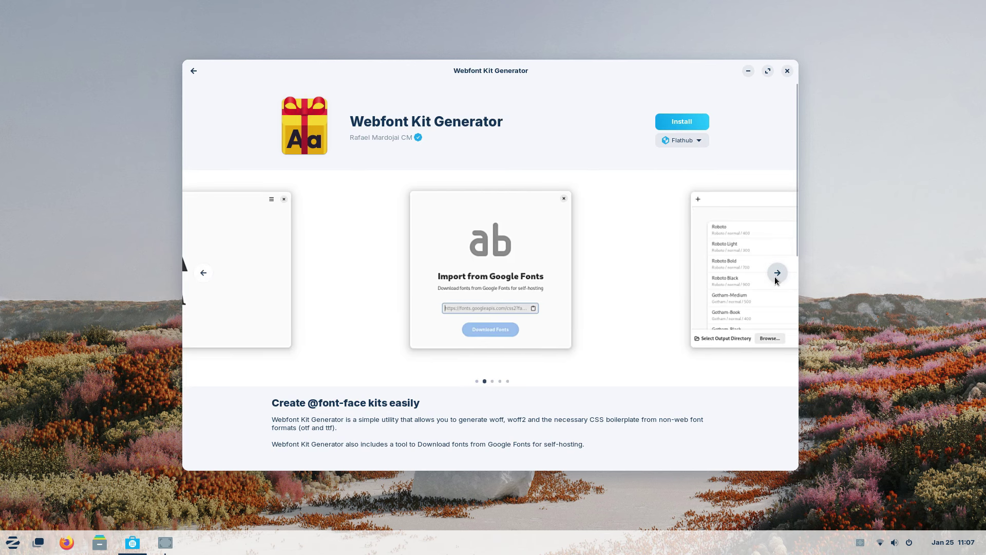
pyautogui.scroll(-3, 358, 334)
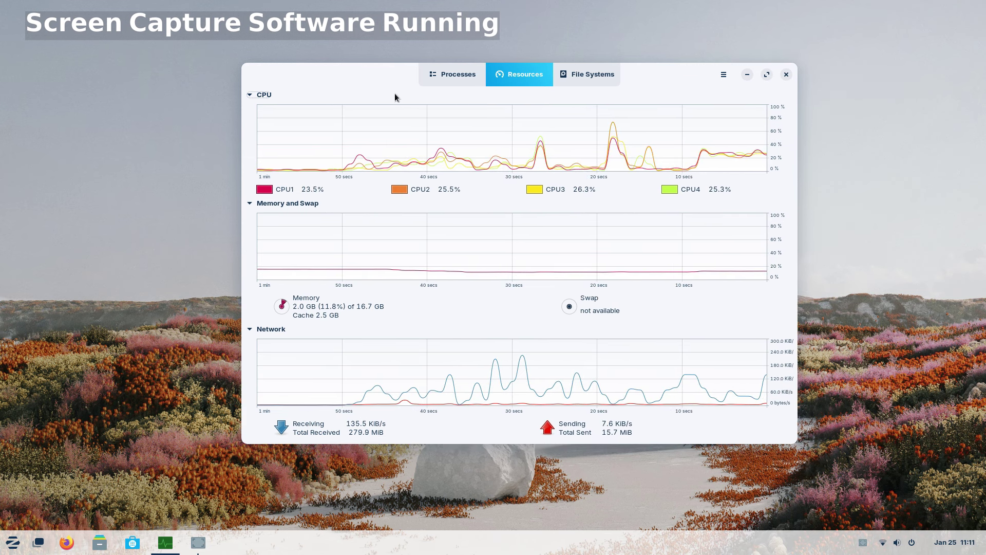
# Move the System Monitor window up and to the left, and launch Firefox, Files and Software on the next workspace
pyautogui.moveTo(364, 66); pyautogui.dragTo(279, 46)
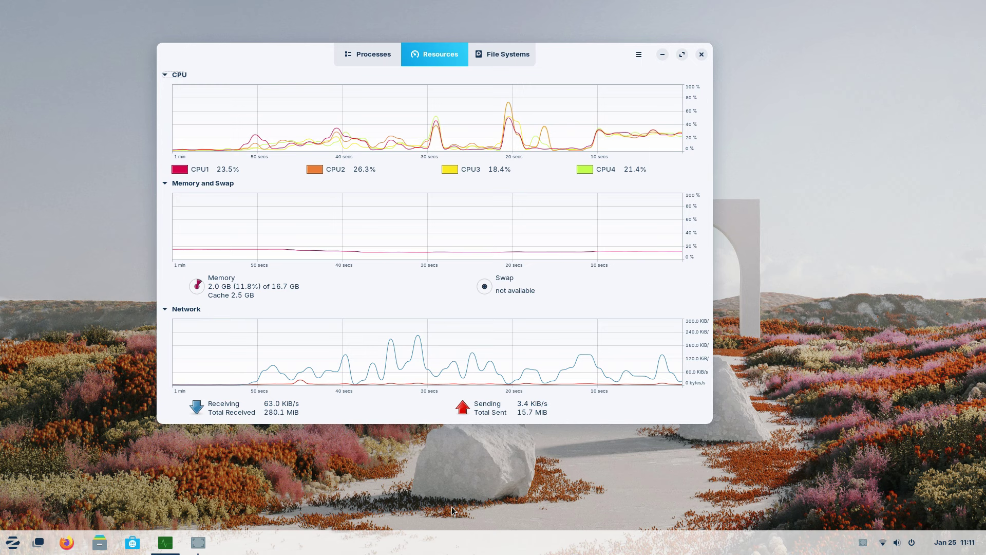
pyautogui.hotkey('ctrl', 'alt', 'Right')
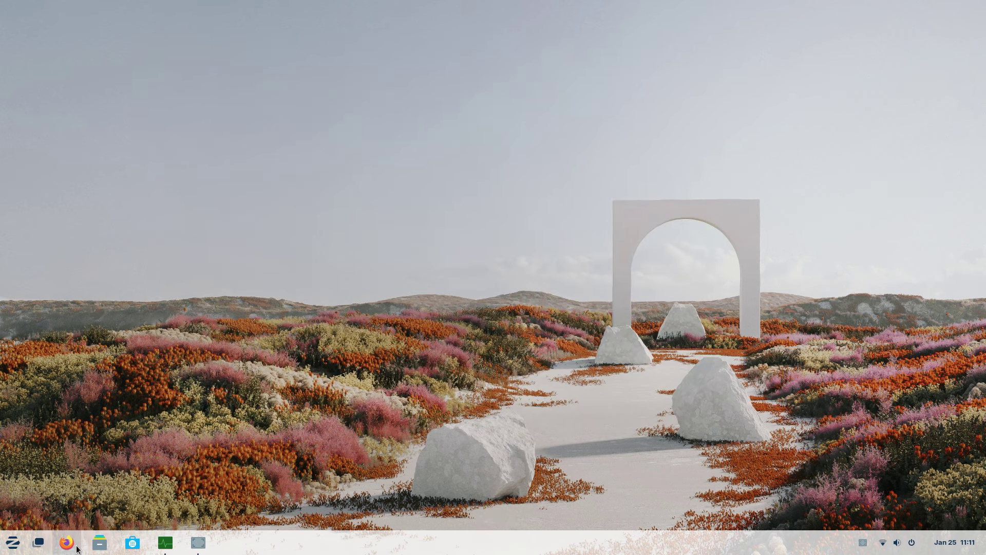
pyautogui.click(76, 549)
pyautogui.click(100, 542)
pyautogui.click(132, 543)
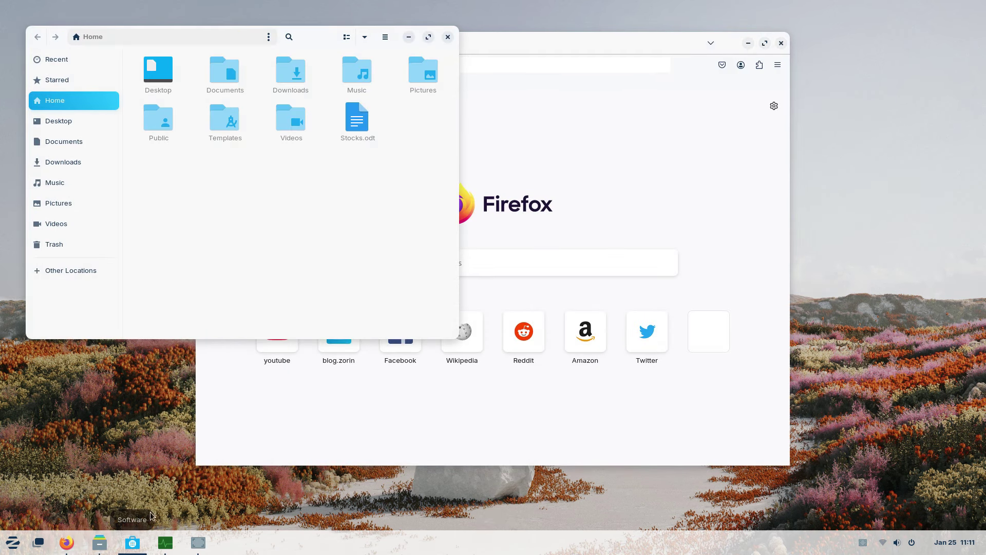
# Show the workspace overview and return to the desktop through the Software window
pyautogui.press('super')
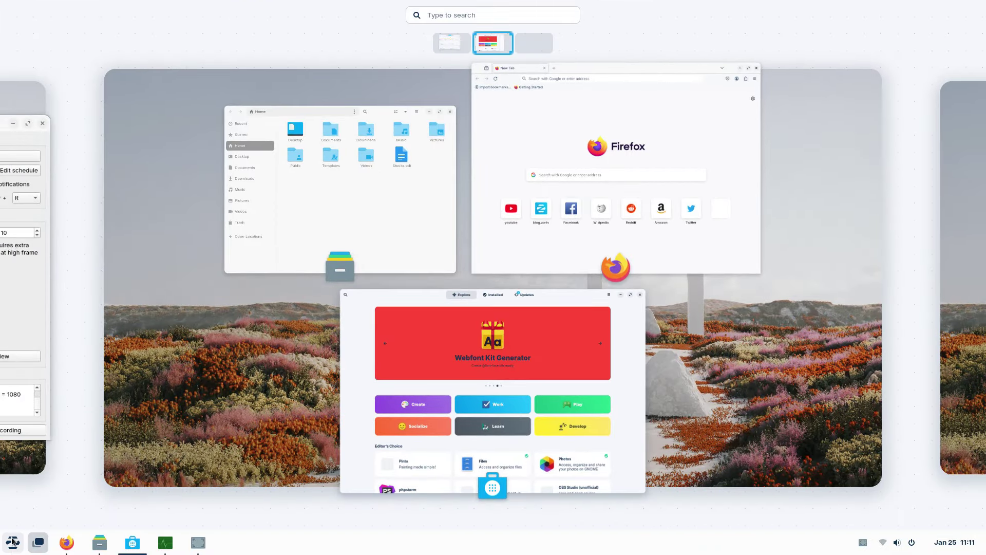
pyautogui.click(13, 542)
pyautogui.click(292, 359)
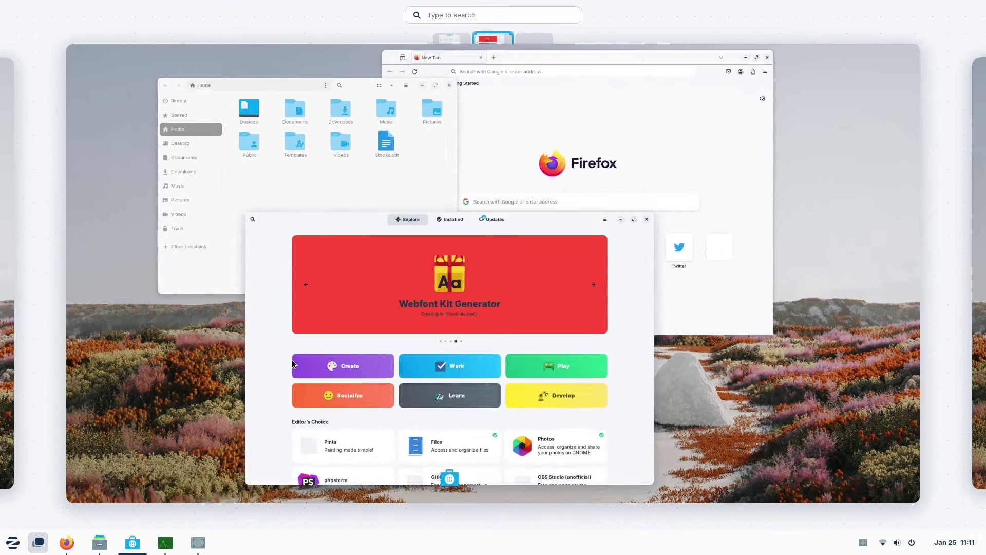
# Launch Image Viewer and LibreOffice Draw from the Graphics application category
pyautogui.click(12, 541)
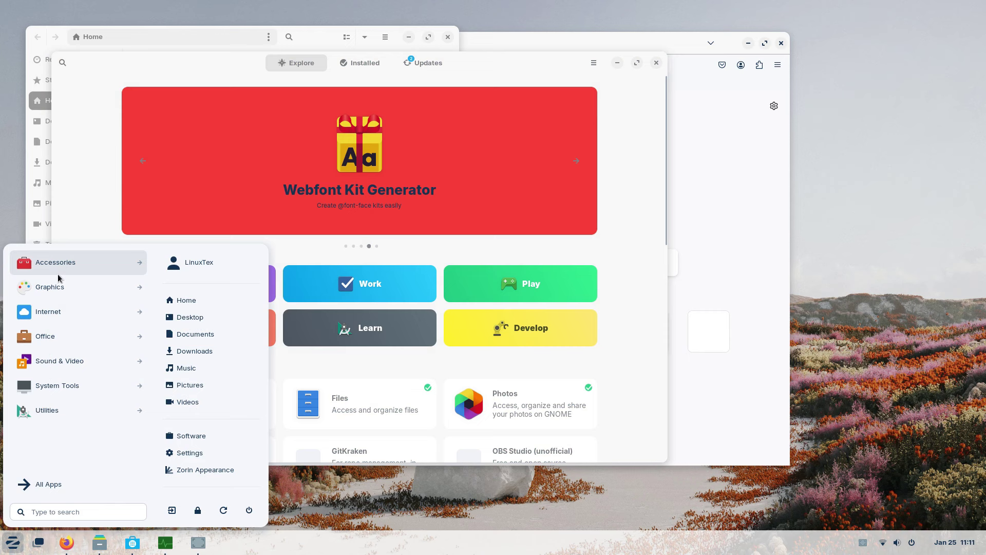
pyautogui.moveTo(31, 286)
pyautogui.click(71, 267)
pyautogui.click(13, 541)
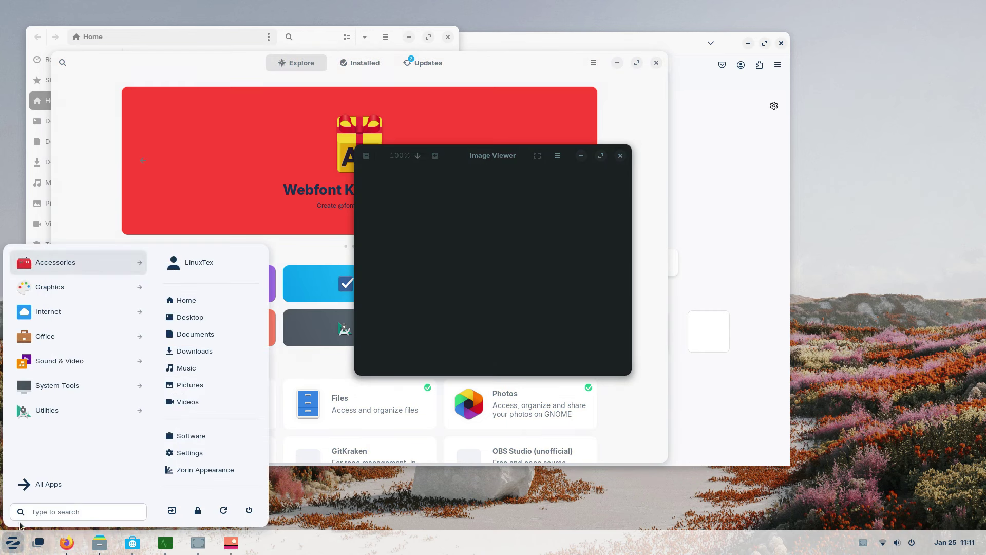
pyautogui.click(67, 293)
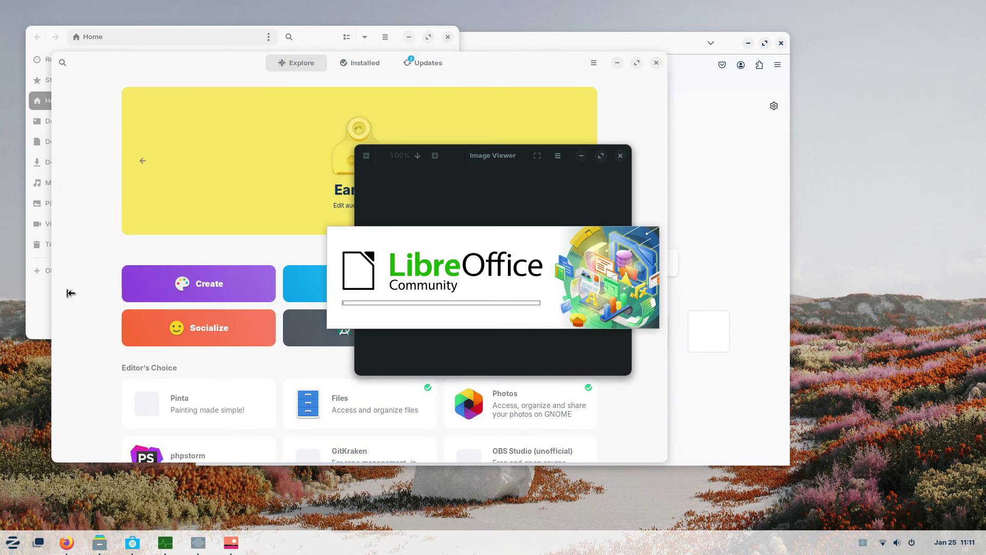
# Look through the applications in the Internet and Office categories and return to the category list
pyautogui.click(12, 542)
pyautogui.moveTo(51, 313)
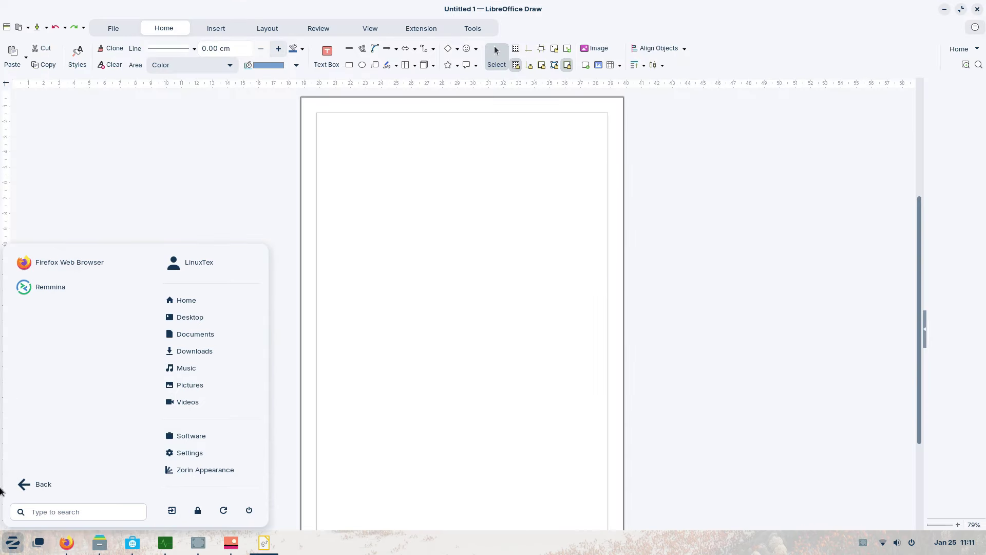
pyautogui.click(41, 481)
pyautogui.moveTo(51, 335)
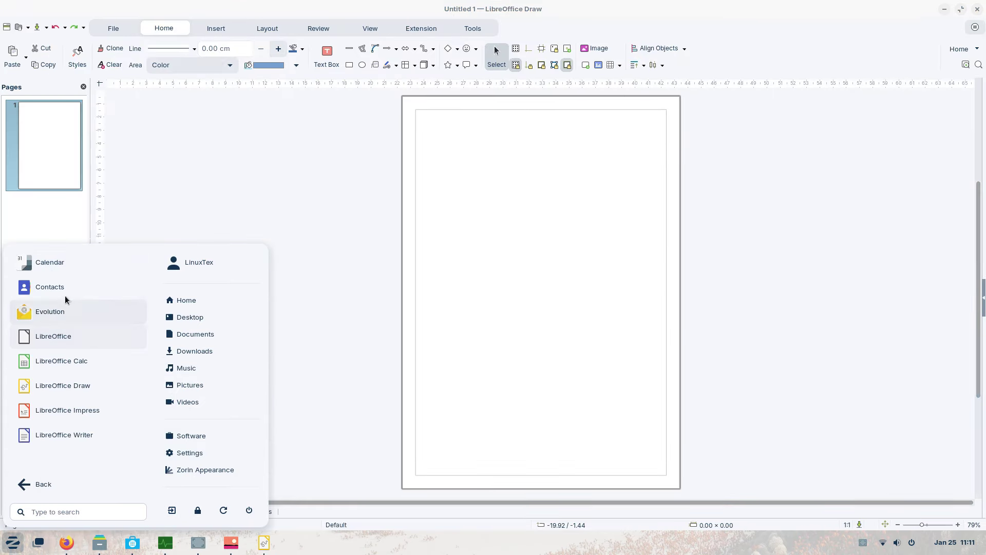
pyautogui.click(40, 483)
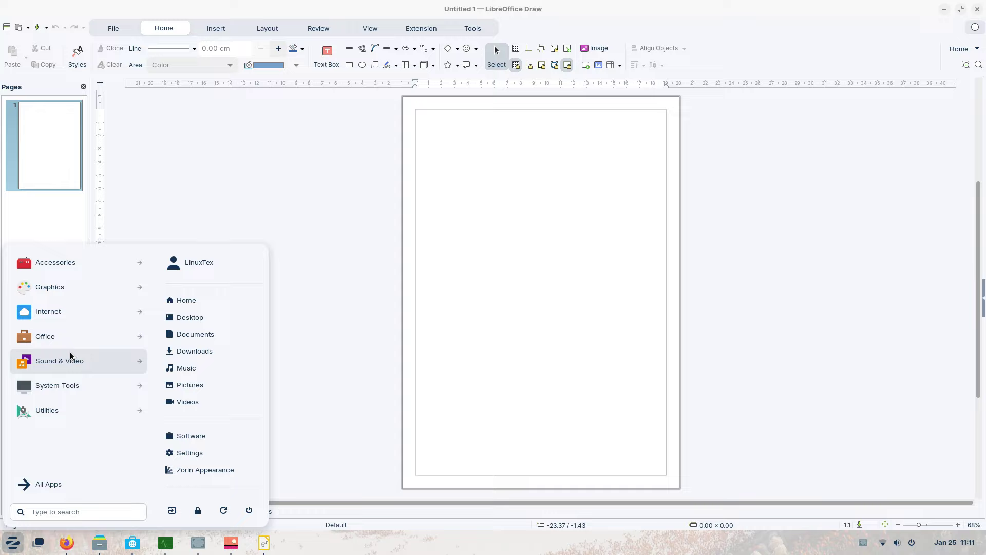
# Launch Rhythmbox and Cheese from the Sound & Video application category
pyautogui.moveTo(70, 356)
pyautogui.click(69, 312)
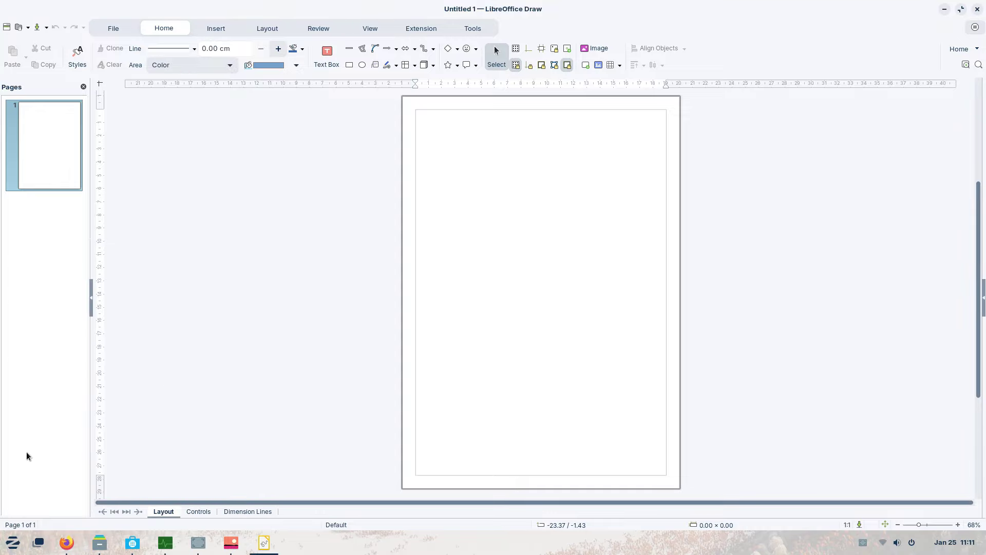
pyautogui.click(2, 543)
pyautogui.click(50, 361)
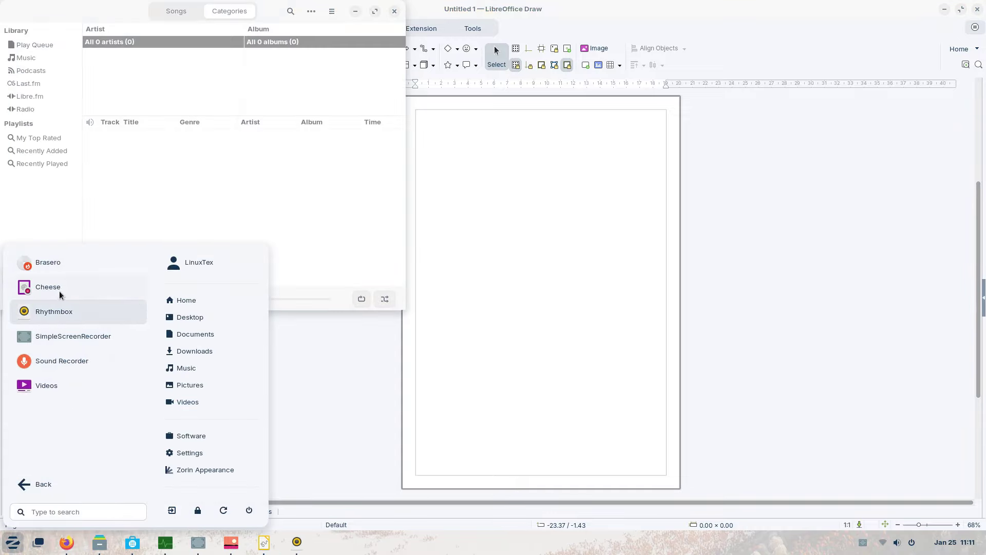
pyautogui.click(59, 290)
# Launch the Videos player from the Sound & Video application category
pyautogui.click(13, 542)
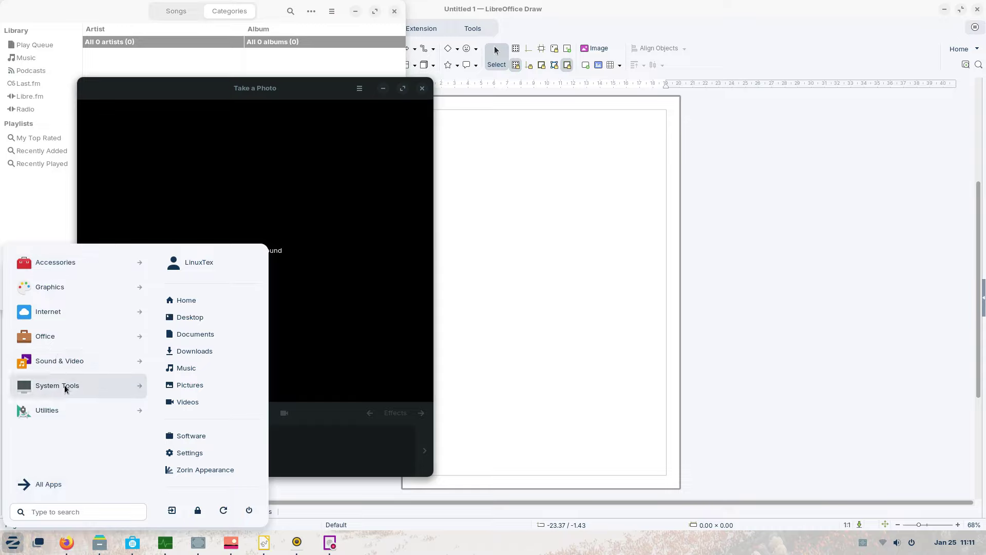
pyautogui.moveTo(72, 356)
pyautogui.click(59, 383)
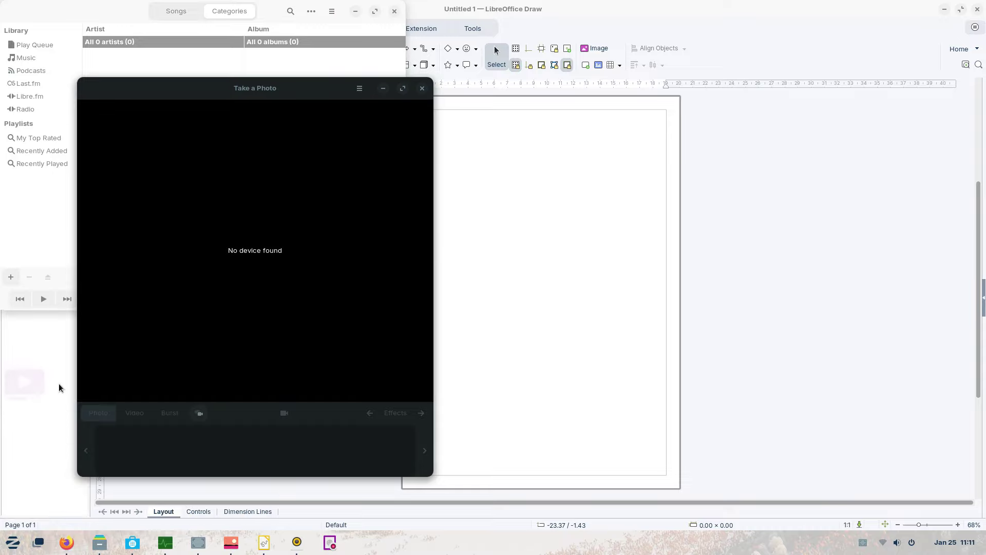
# Move the Videos player window off the Cheese window, over the Draw page
pyautogui.click(13, 543)
pyautogui.click(204, 160)
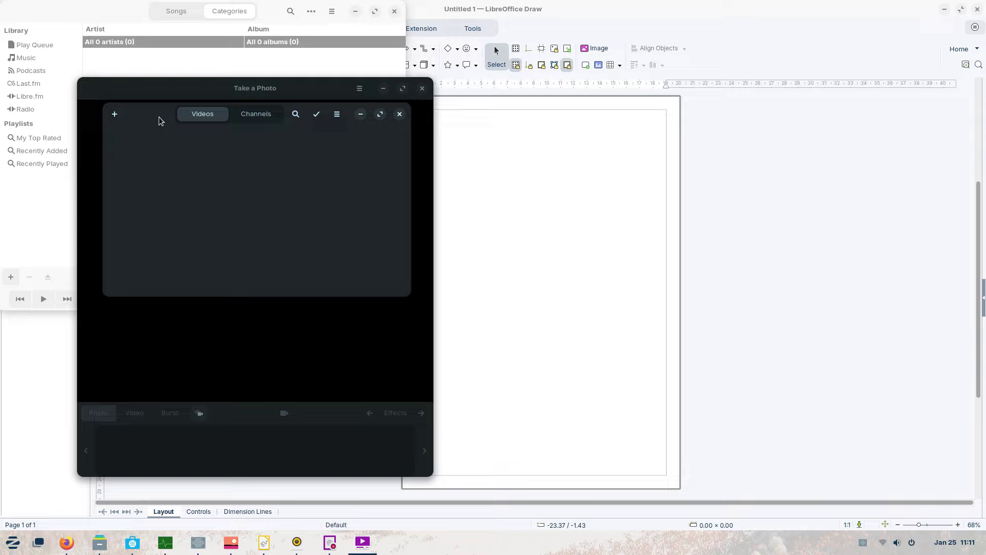
pyautogui.moveTo(160, 117); pyautogui.dragTo(570, 205)
# Search the application menu for "write" and launch LibreOffice Writer
pyautogui.click(10, 545)
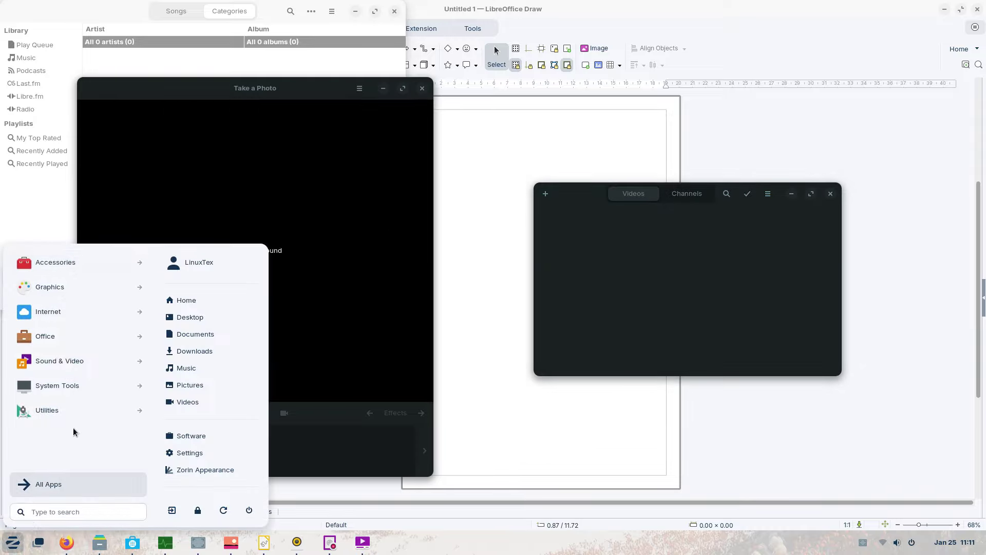
pyautogui.write('write')
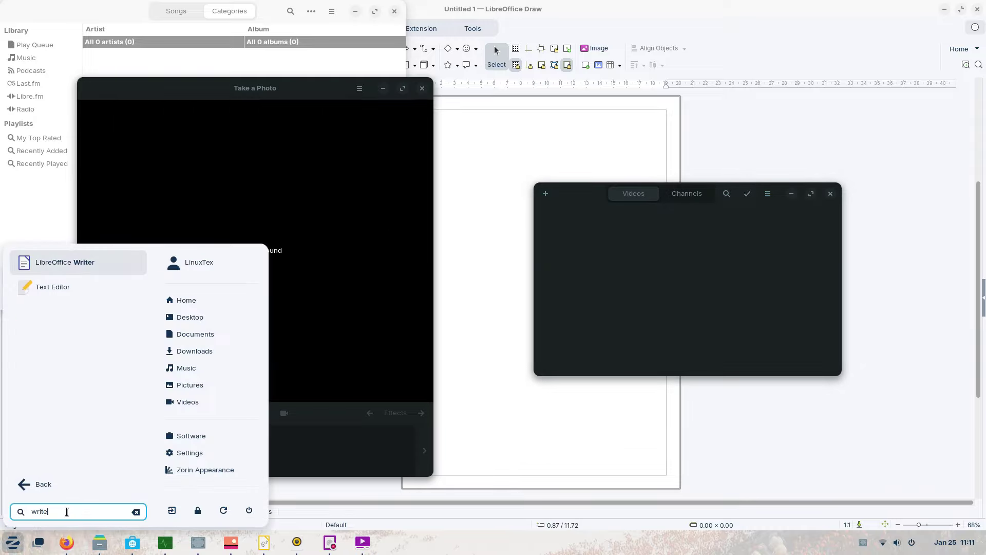
pyautogui.press('Return')
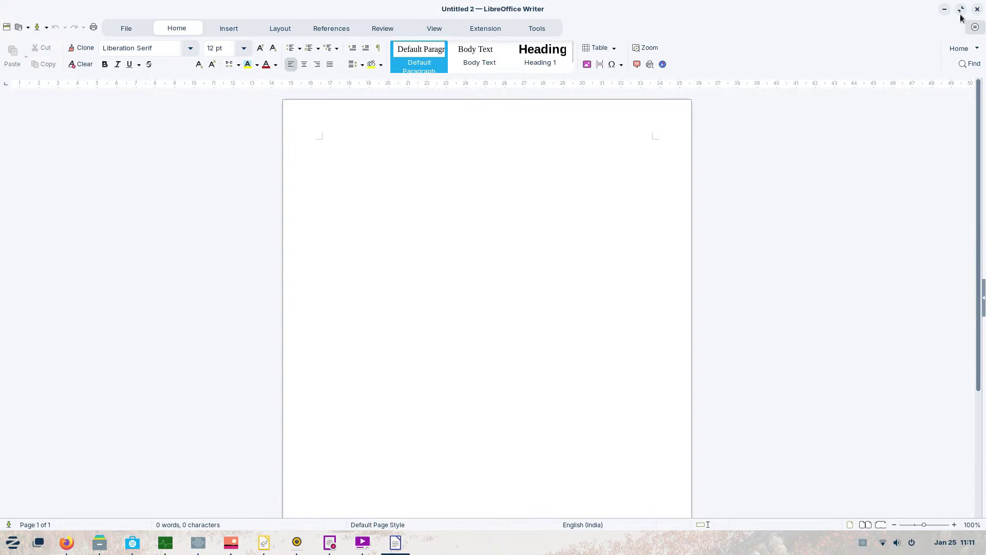
# Enter and leave the overview of open windows several times to check how smoothly it runs with many applications open
pyautogui.press('super')
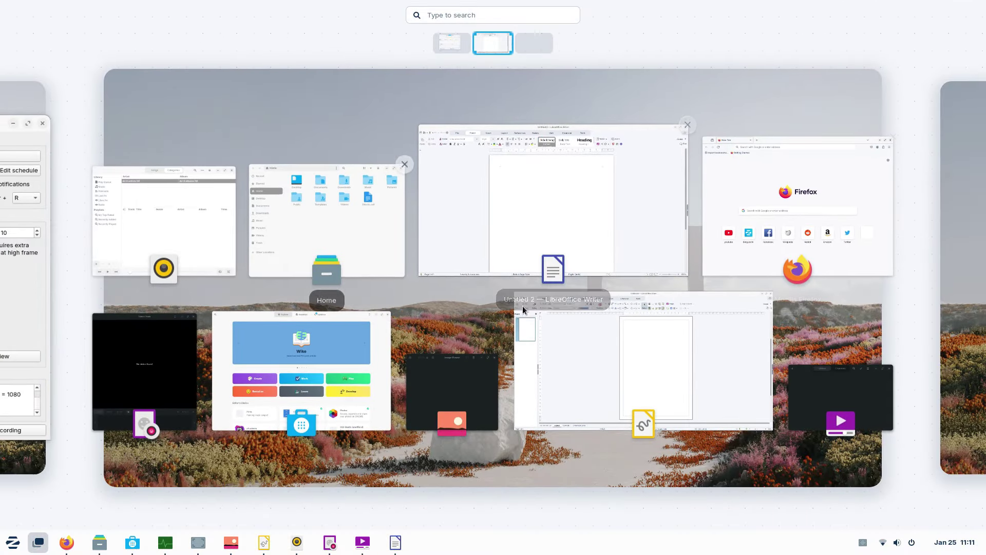
pyautogui.click(815, 427)
pyautogui.press('super')
pyautogui.click(587, 274)
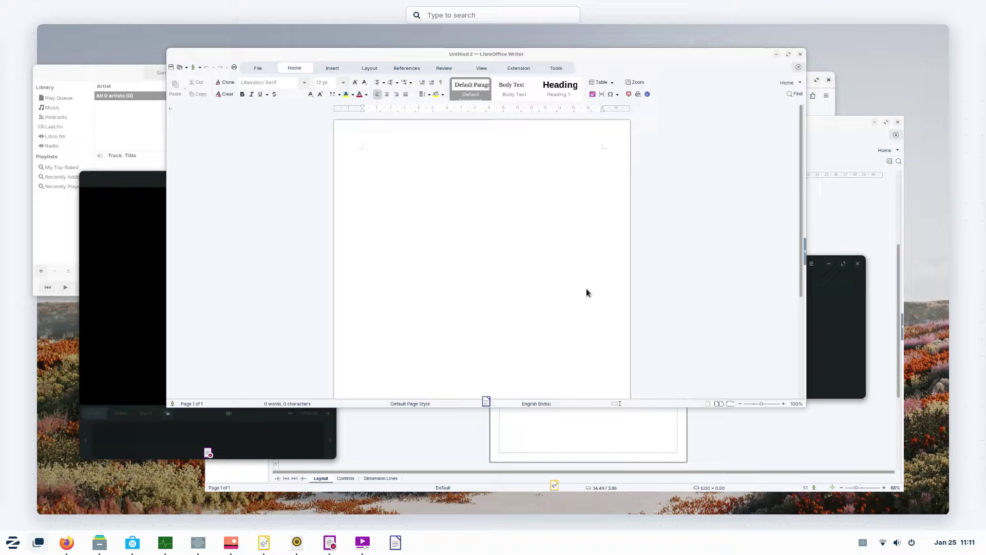
pyautogui.press('super')
pyautogui.scroll(1, 580, 353)
pyautogui.click(581, 352)
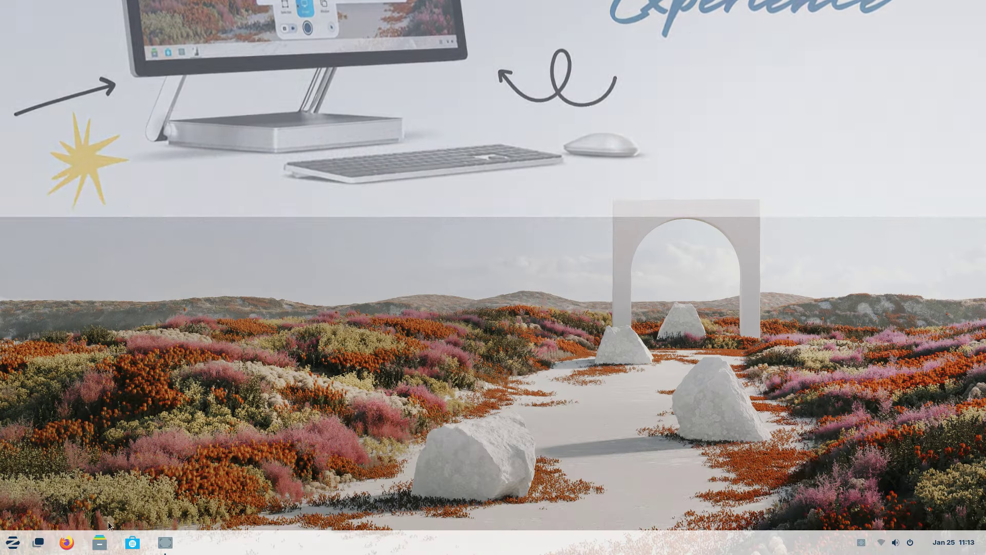
# Open the file manager and Calendar, and place the Calendar window partly over the Home folder window
pyautogui.click(99, 542)
pyautogui.press('super')
pyautogui.write('cal')
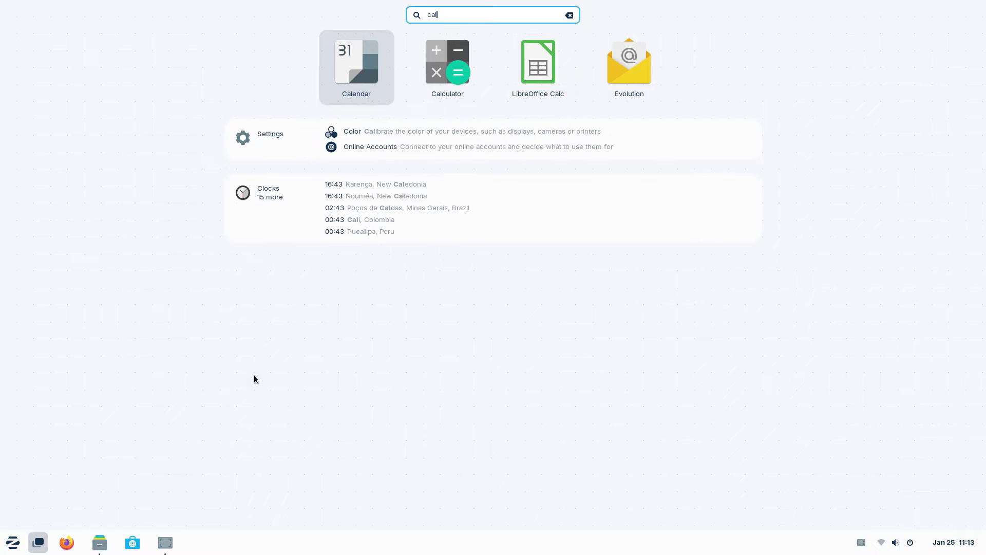
pyautogui.press('Return')
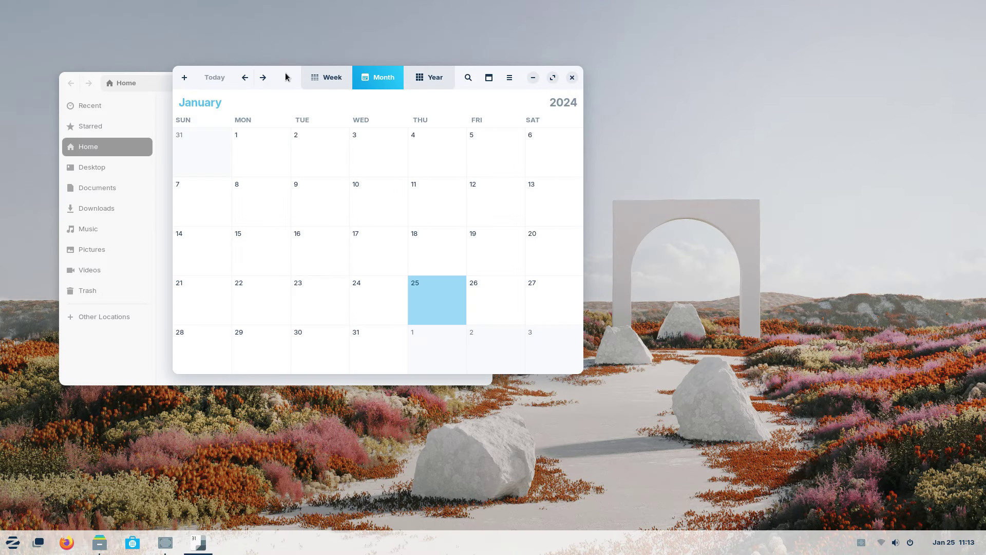
pyautogui.moveTo(285, 77); pyautogui.dragTo(481, 163)
# Capture a screenshot of the whole screen and look at the saved image in the image viewer
pyautogui.press('Print')
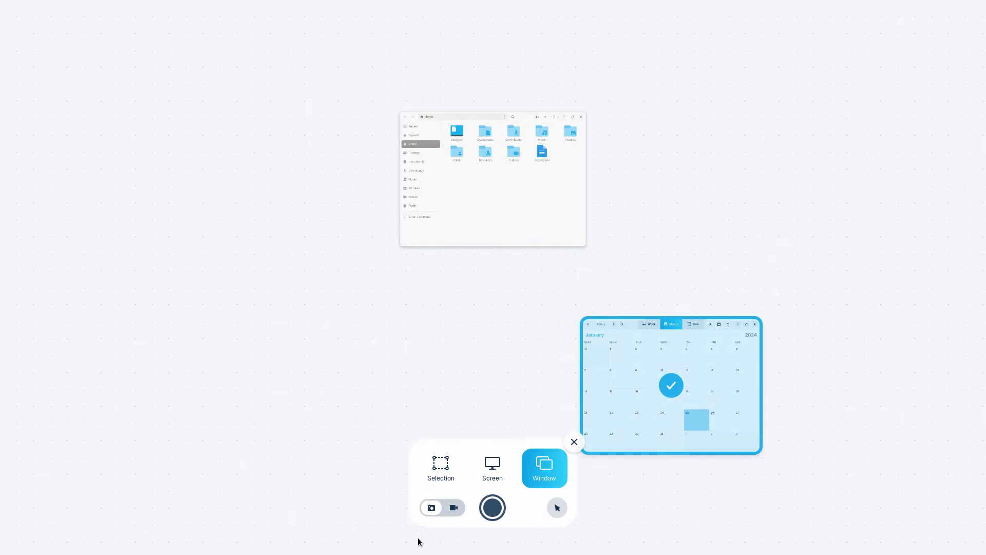
pyautogui.click(498, 477)
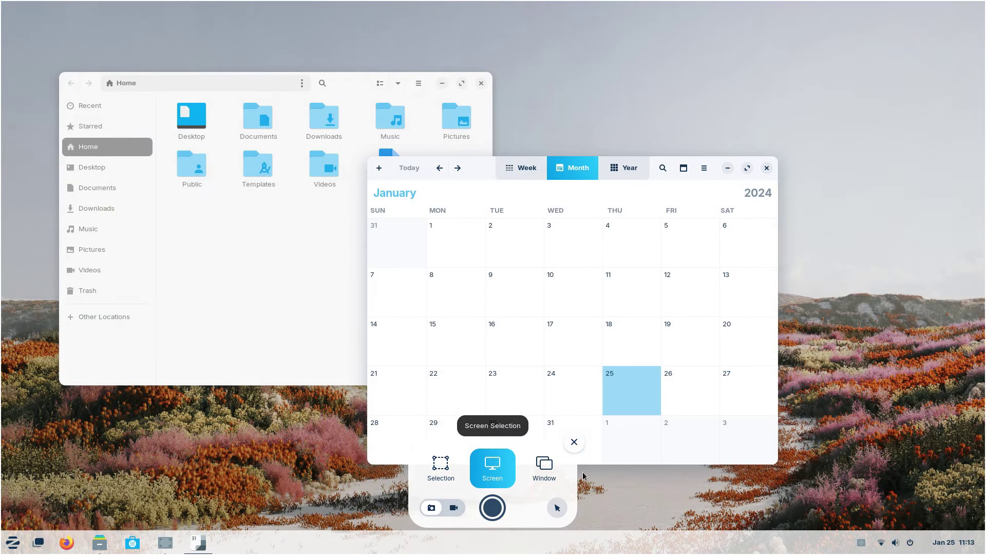
pyautogui.click(485, 511)
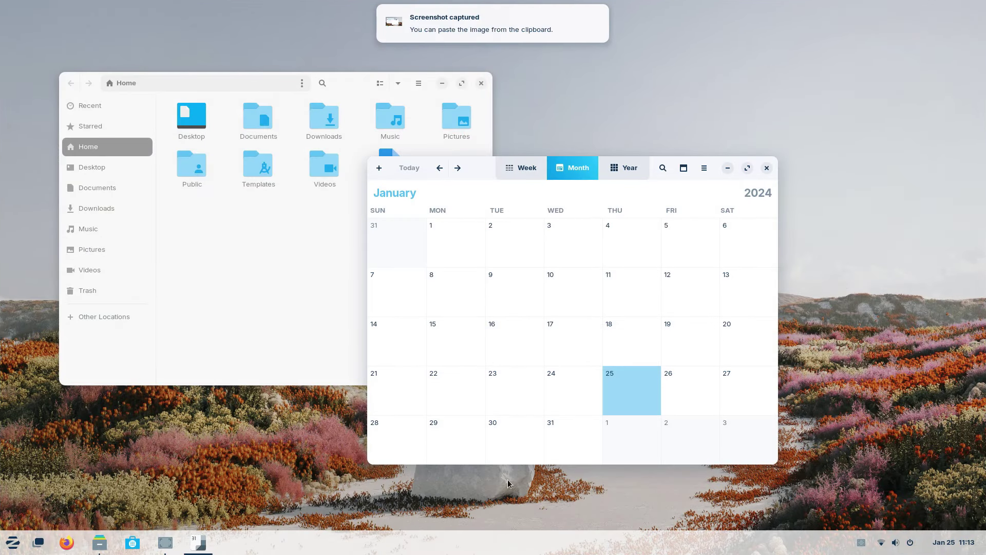
pyautogui.scroll(-7, 405, 288)
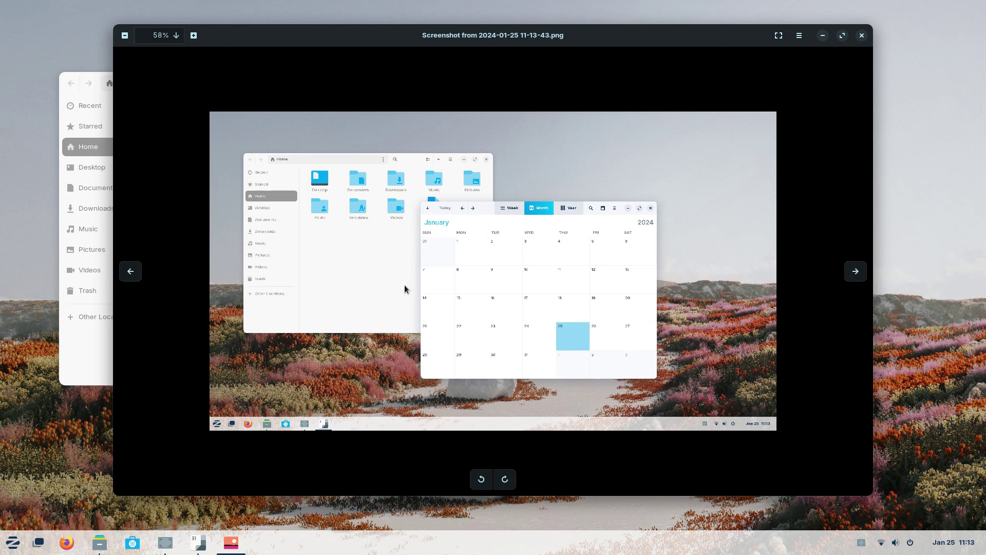
pyautogui.scroll(2, 771, 86)
pyautogui.click(861, 36)
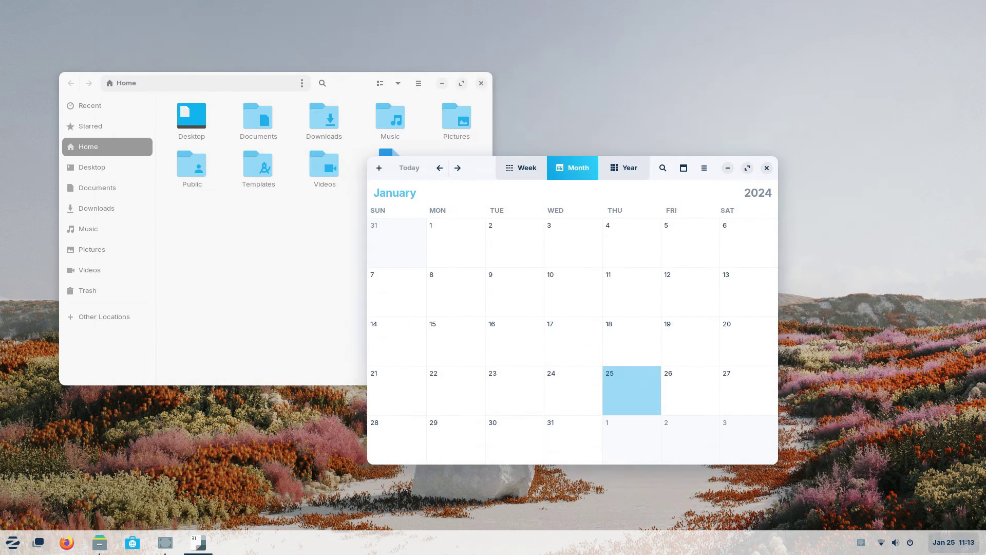
# Capture a screenshot of only the Calendar window using the Window mode of the screenshot tool
pyautogui.click(953, 542)
pyautogui.click(945, 542)
pyautogui.click(906, 543)
pyautogui.click(793, 430)
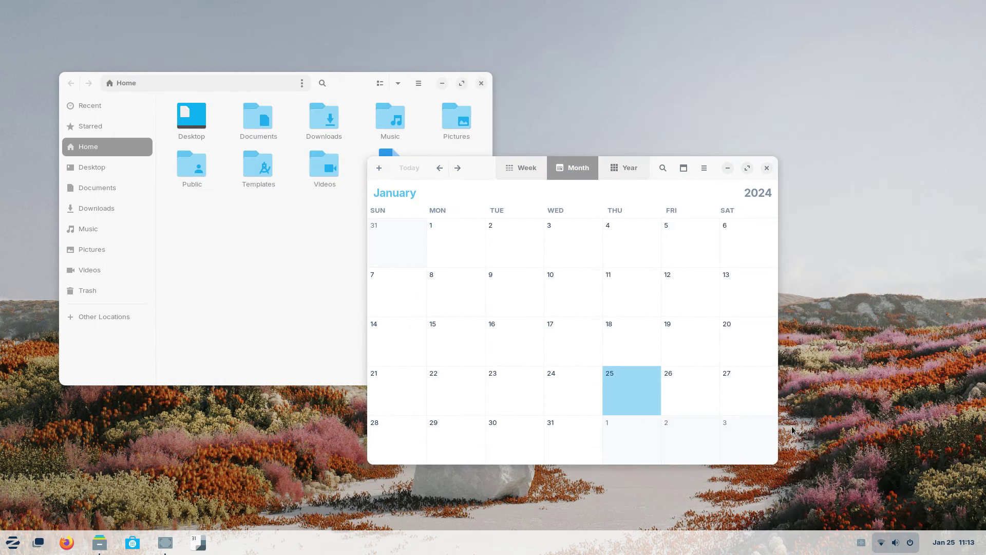
pyautogui.click(544, 464)
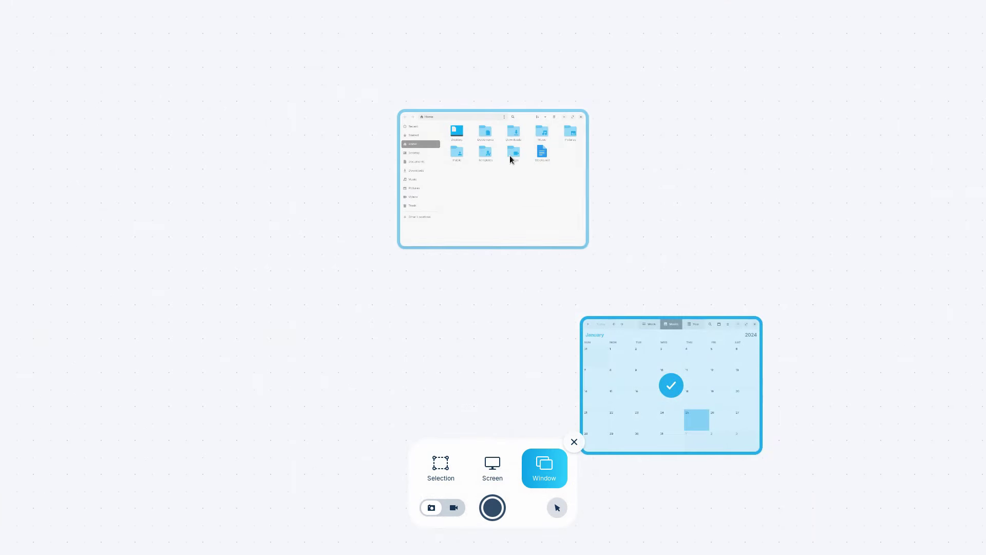
pyautogui.click(514, 165)
pyautogui.click(651, 340)
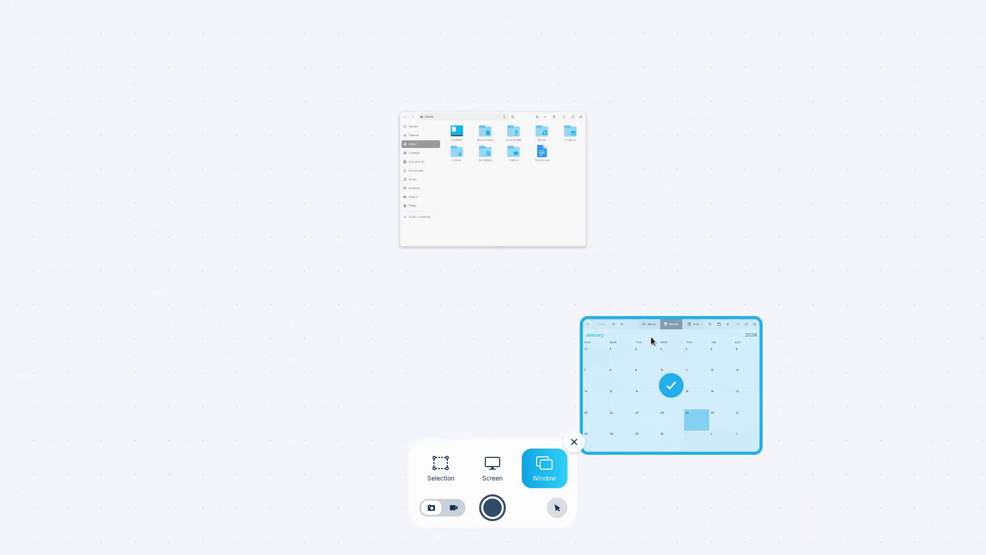
pyautogui.click(500, 510)
# View the captured Calendar window image in the image viewer and close it
pyautogui.click(457, 20)
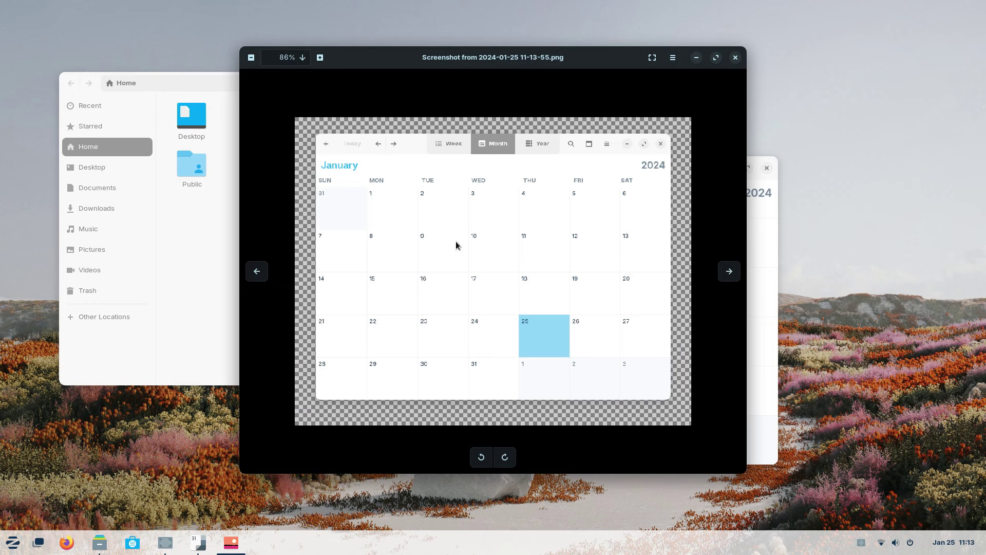
pyautogui.scroll(-5, 456, 242)
pyautogui.scroll(7, 424, 256)
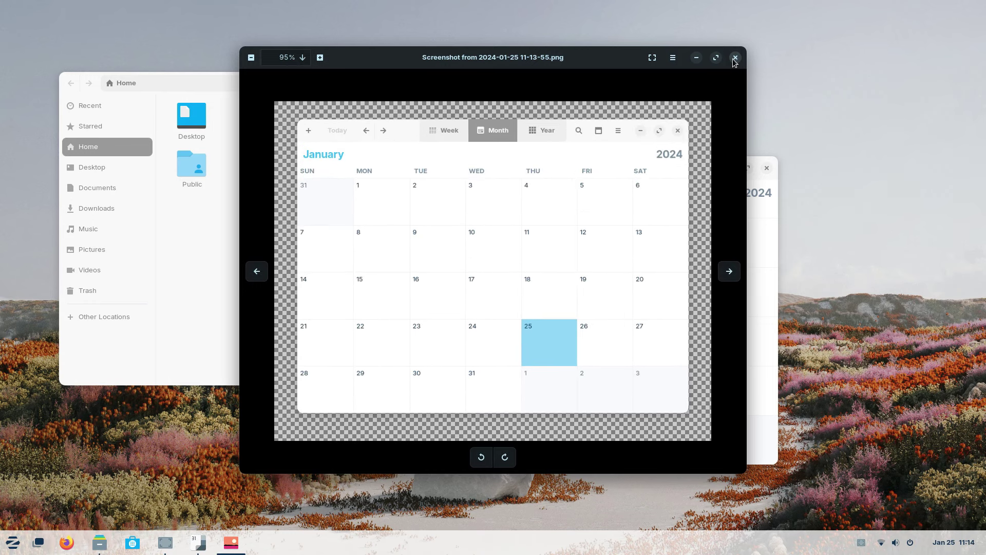
pyautogui.click(735, 58)
# Capture a selected area covering parts of the Home folder and Calendar windows, and look at the saved image
pyautogui.click(896, 543)
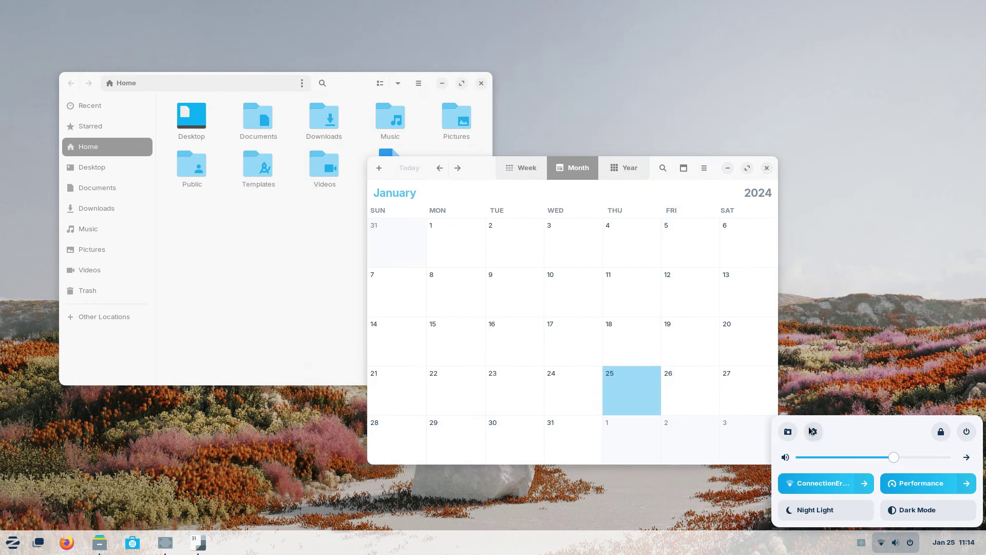
pyautogui.click(789, 433)
pyautogui.click(447, 466)
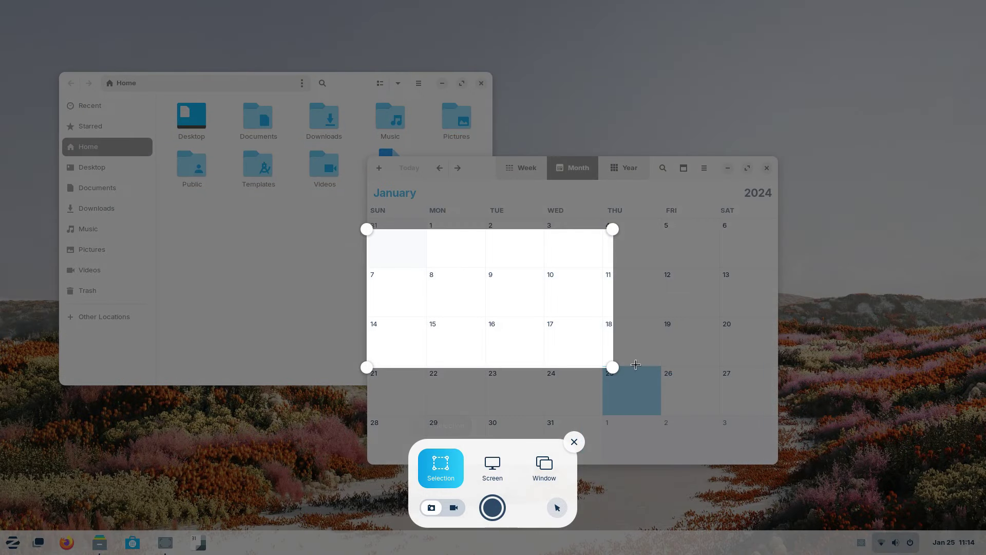
pyautogui.moveTo(470, 311); pyautogui.dragTo(217, 152)
pyautogui.moveTo(362, 210); pyautogui.dragTo(639, 444)
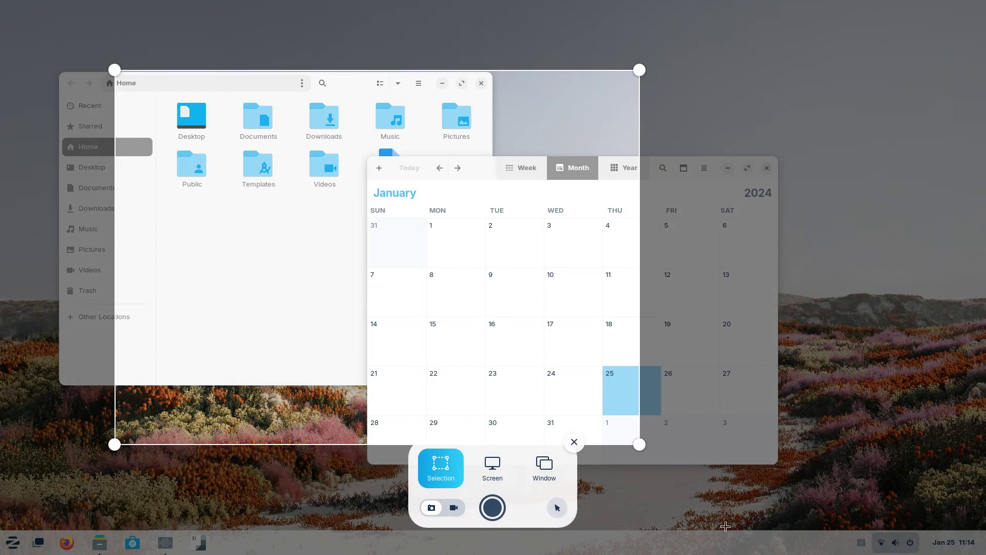
pyautogui.click(492, 508)
pyautogui.click(489, 29)
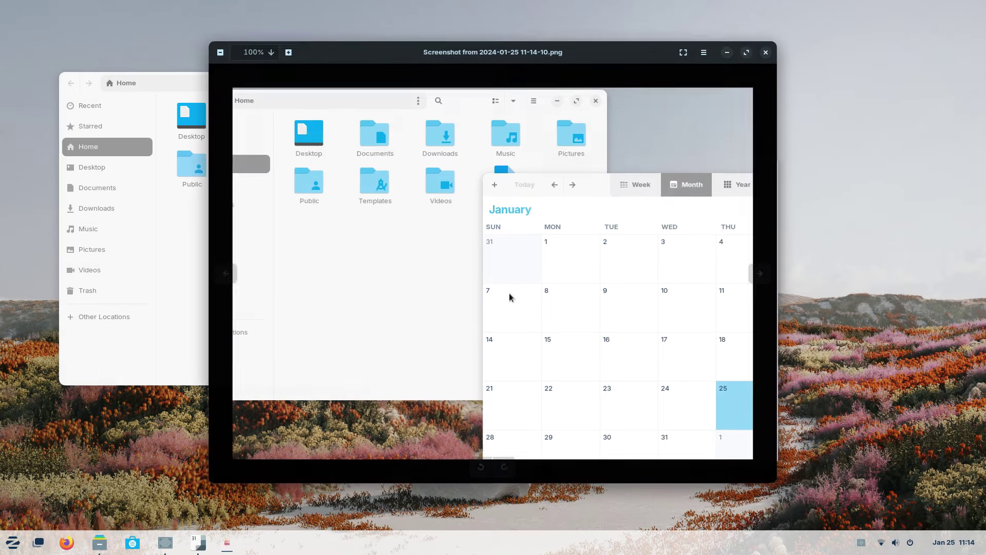
pyautogui.click(767, 49)
# Reopen the screenshot tool and switch it from screenshots to screen recording
pyautogui.click(904, 538)
pyautogui.click(787, 432)
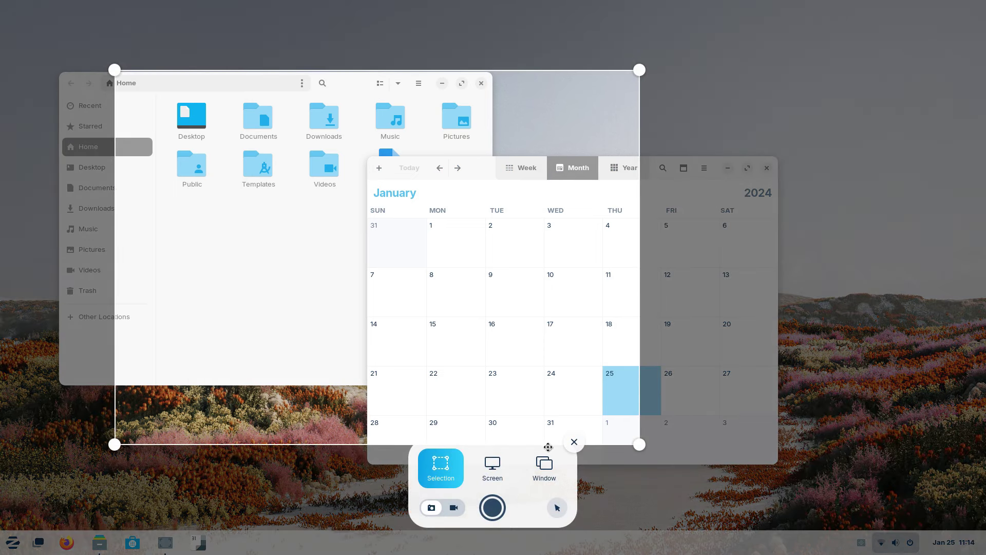
pyautogui.click(450, 512)
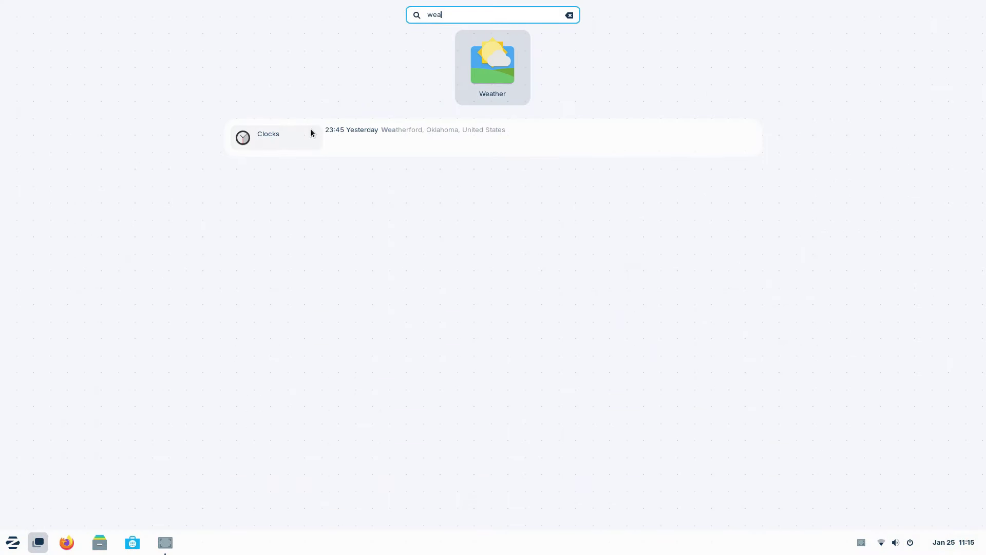
# Launch the Weather application and enlarge its window
pyautogui.press('Return')
pyautogui.moveTo(492, 350); pyautogui.dragTo(582, 416)
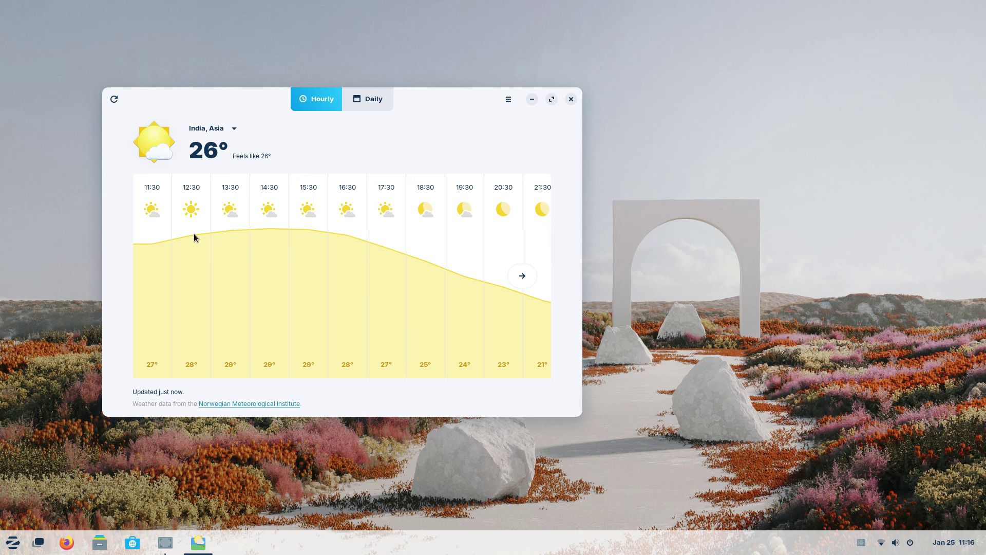
# Look through the hourly and daily forecasts for India, Asia and return to the hourly view
pyautogui.click(519, 276)
pyautogui.click(519, 276)
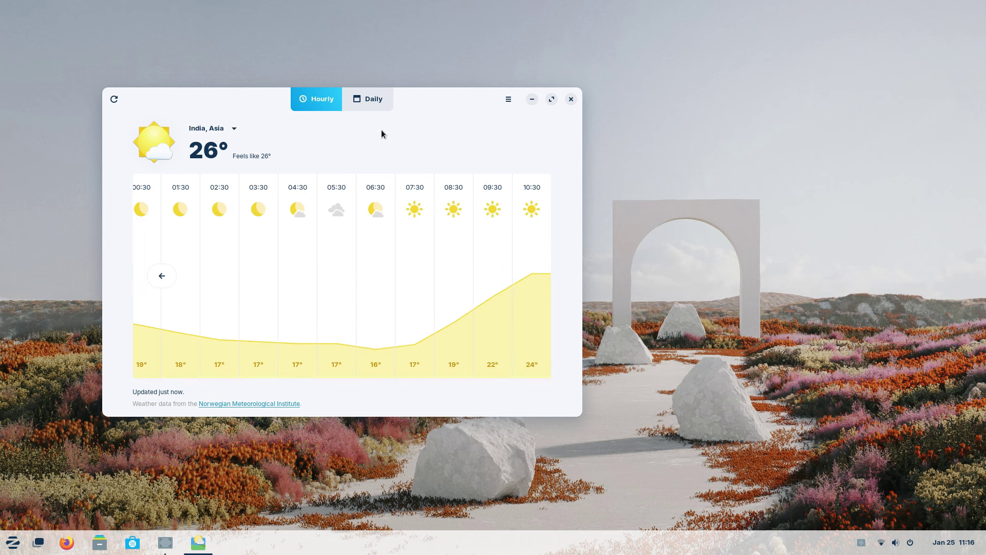
pyautogui.click(379, 101)
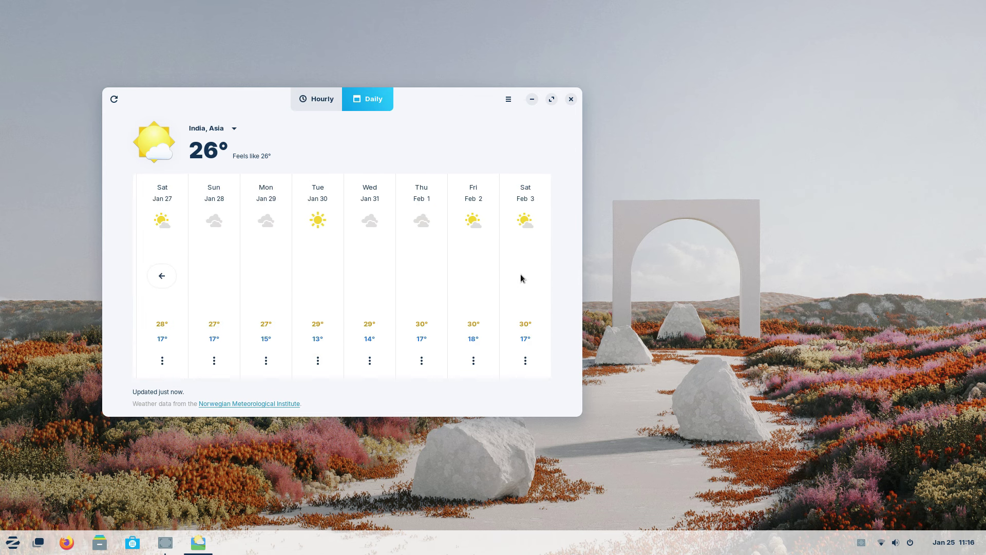
pyautogui.click(305, 100)
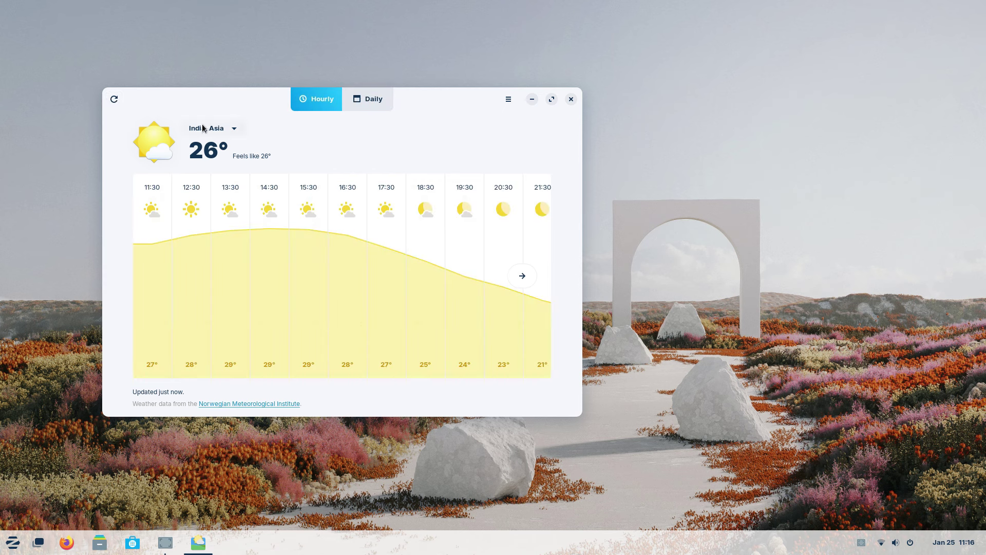
# Search the weather locations for "beng" and choose Bangalore Airport/Bengaluru Airport, India
pyautogui.click(201, 128)
pyautogui.write('beng')
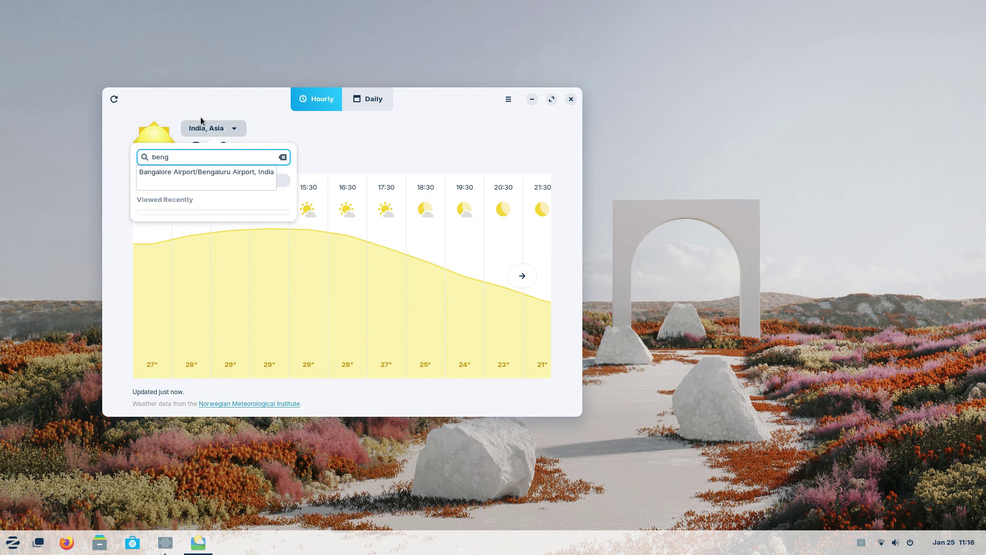
pyautogui.click(200, 173)
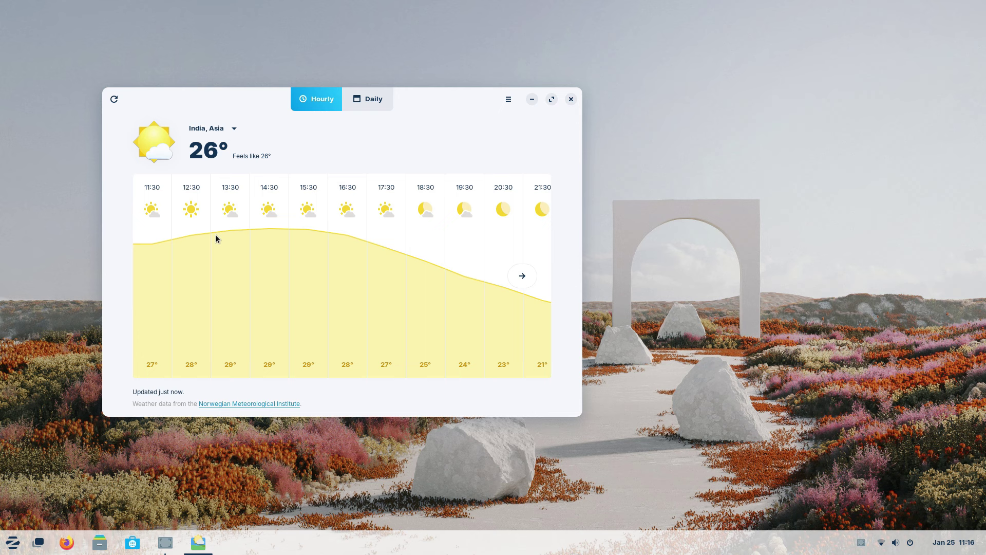
# Enlarge the Weather window further and page through the hourly forecast and back to its start
pyautogui.moveTo(581, 414); pyautogui.dragTo(631, 458)
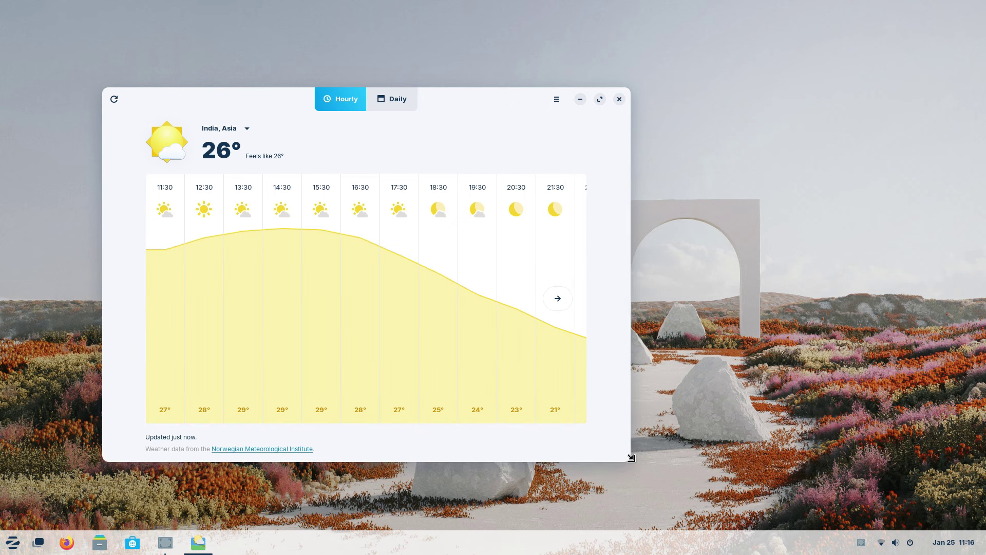
pyautogui.click(557, 299)
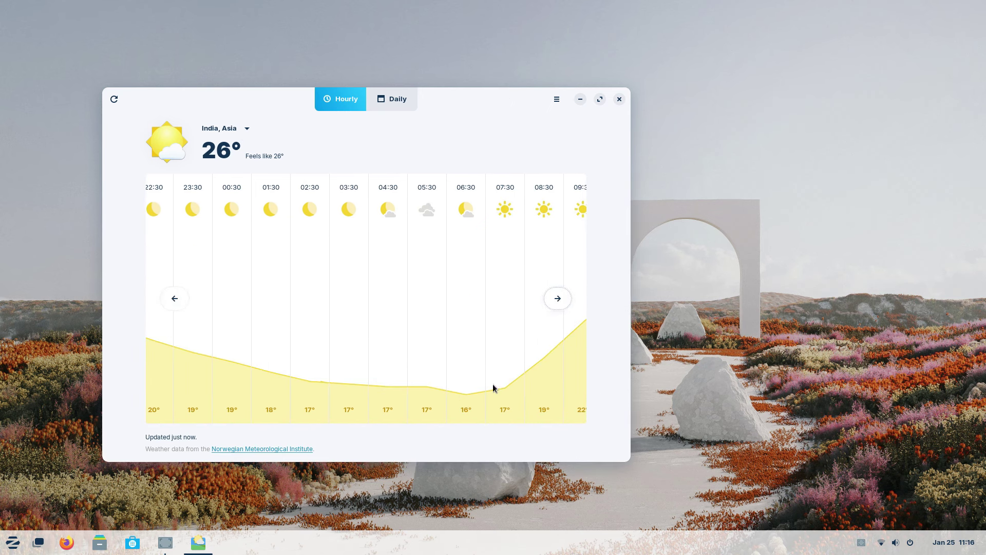
pyautogui.click(558, 299)
pyautogui.click(174, 299)
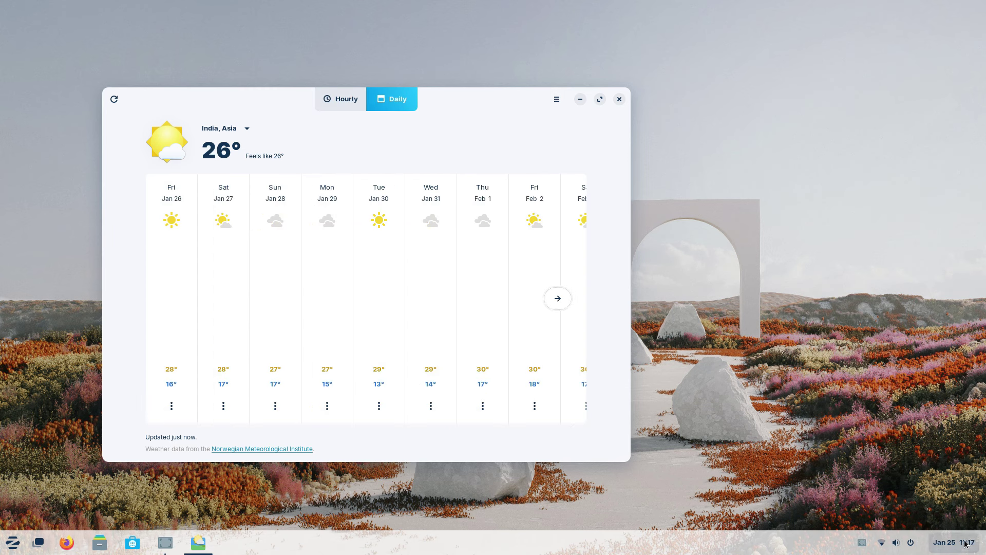
# Open the calendar and notification panel to view its weather section
pyautogui.click(966, 543)
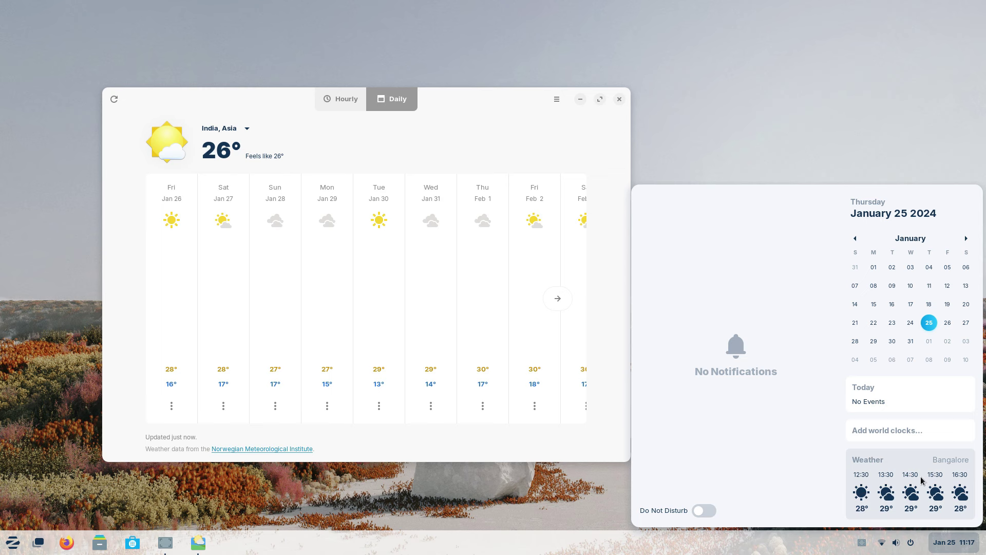
# Dismiss the calendar panel and view the detailed daily forecasts for Saturday, Feb 3 and Tuesday, Jan 30 in Weather
pyautogui.click(760, 99)
pyautogui.click(947, 542)
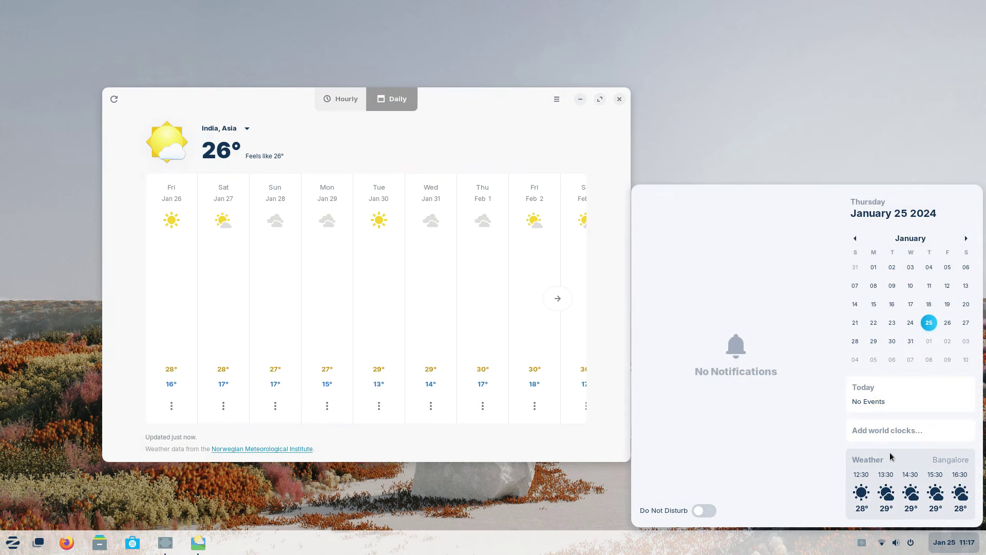
pyautogui.click(780, 91)
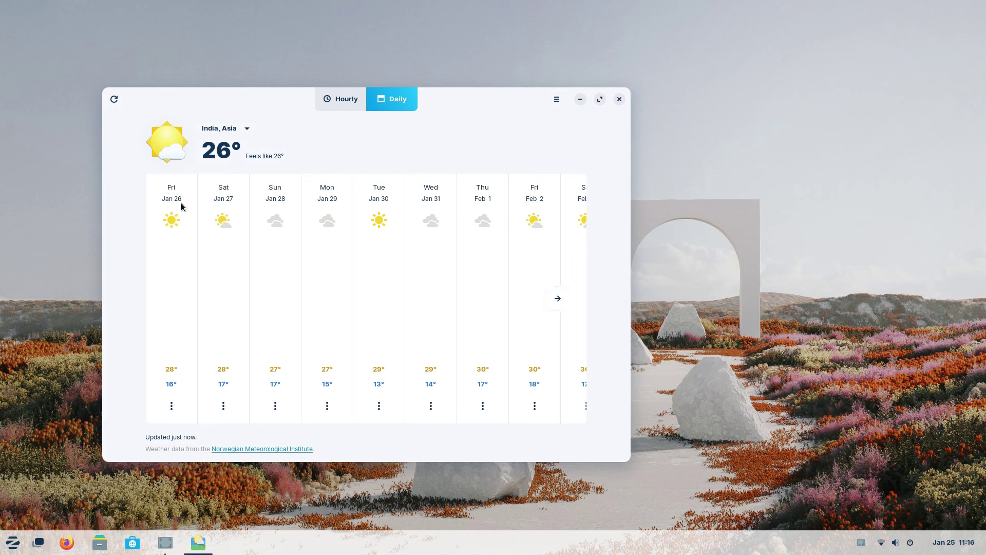
pyautogui.click(554, 298)
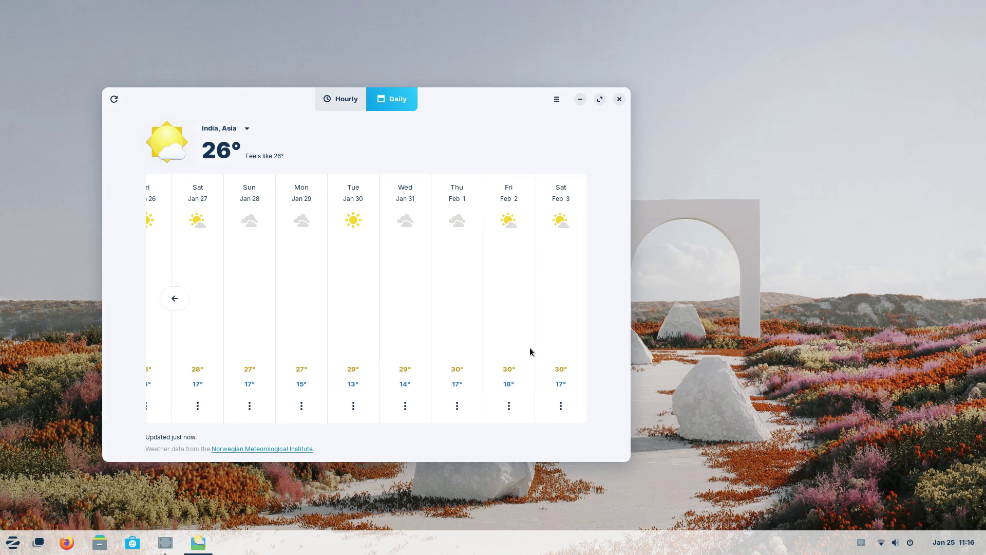
pyautogui.click(561, 406)
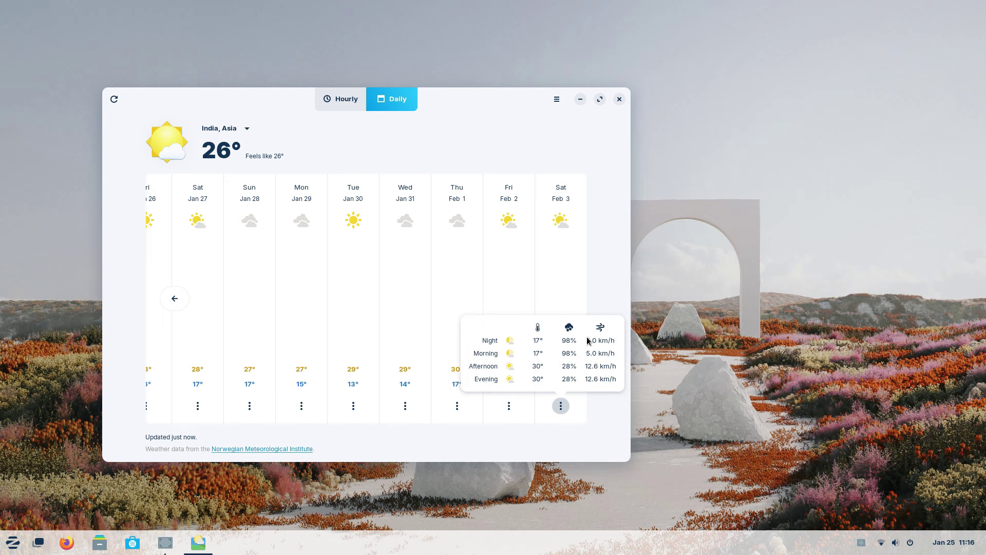
pyautogui.click(467, 438)
pyautogui.click(354, 407)
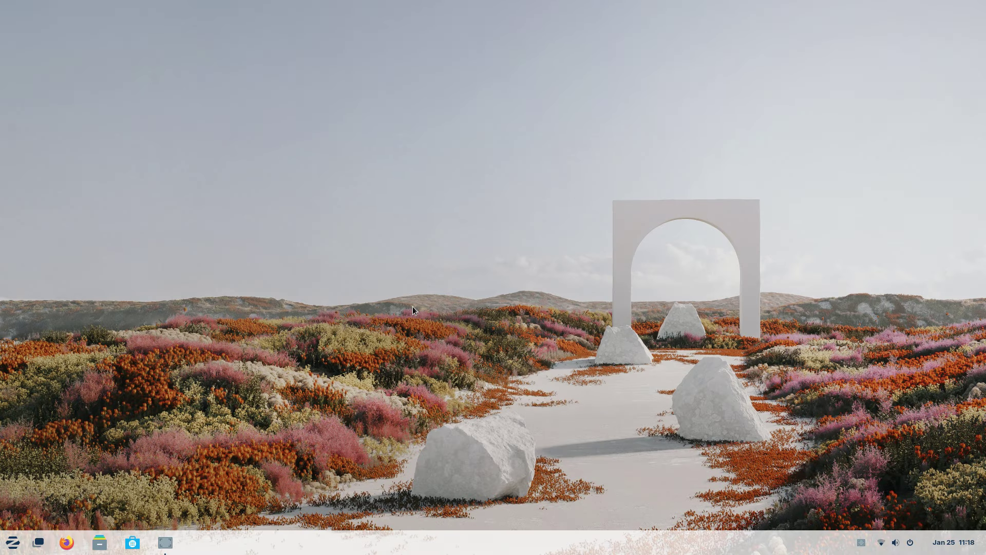
# Search the system for "wind", open Windows App Support with its full description, and start its installation
pyautogui.press('super')
pyautogui.write('wind')
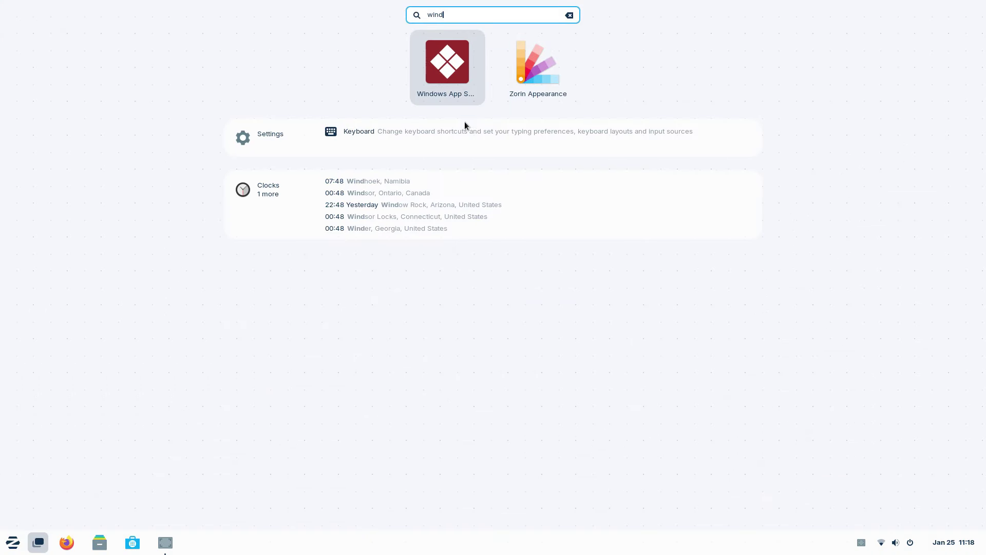
pyautogui.click(454, 91)
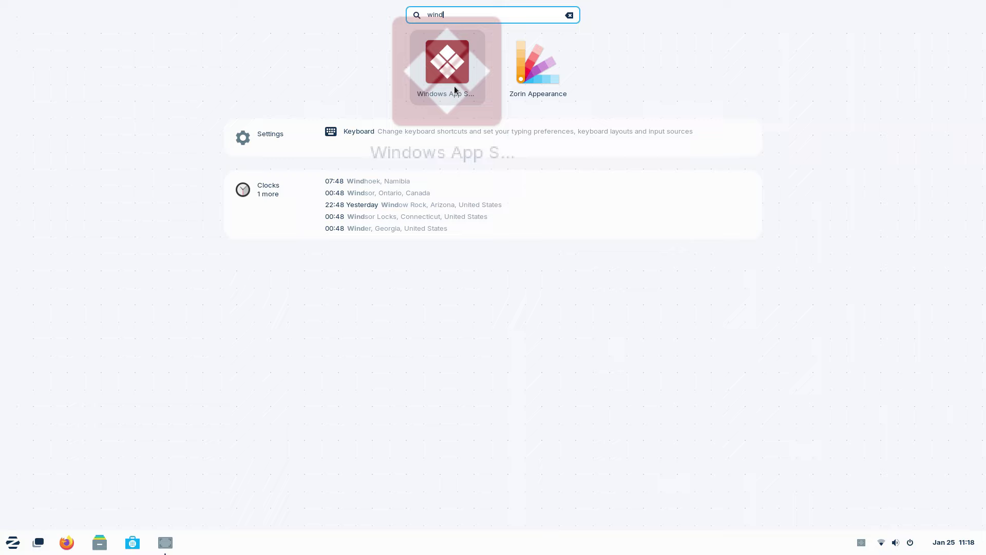
pyautogui.click(509, 215)
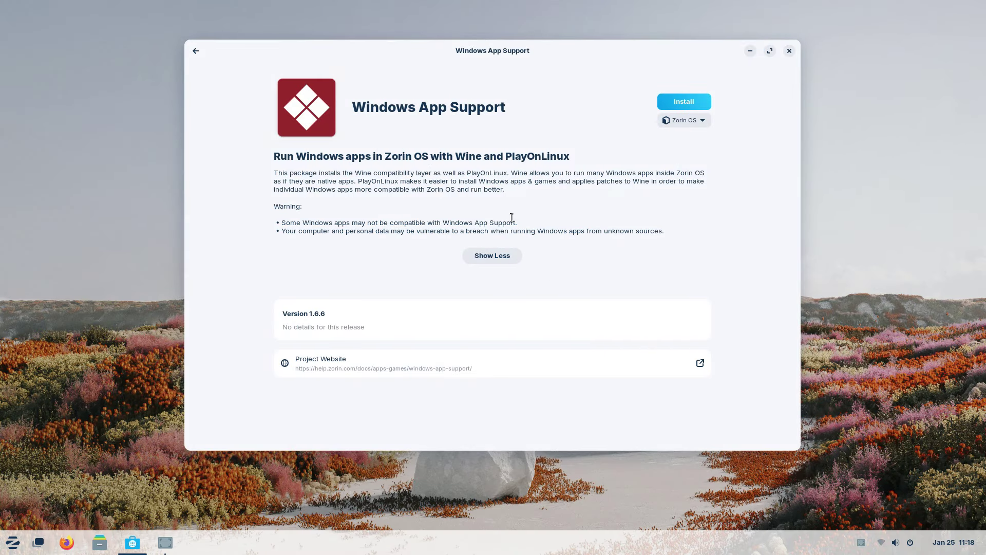
pyautogui.click(687, 101)
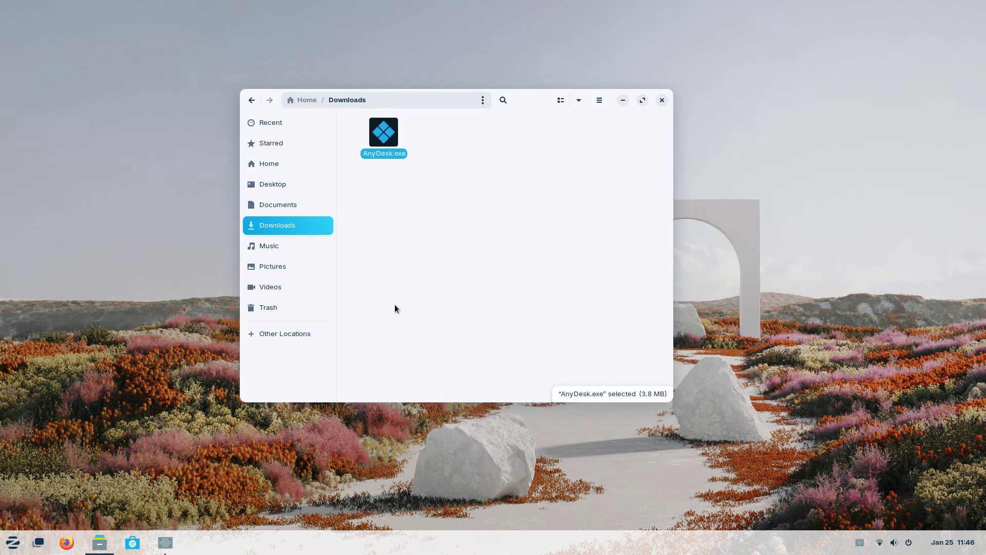
# Open AnyDesk.exe from the Downloads folder and choose to install AnyDesk from Software instead
pyautogui.doubleClick(393, 140)
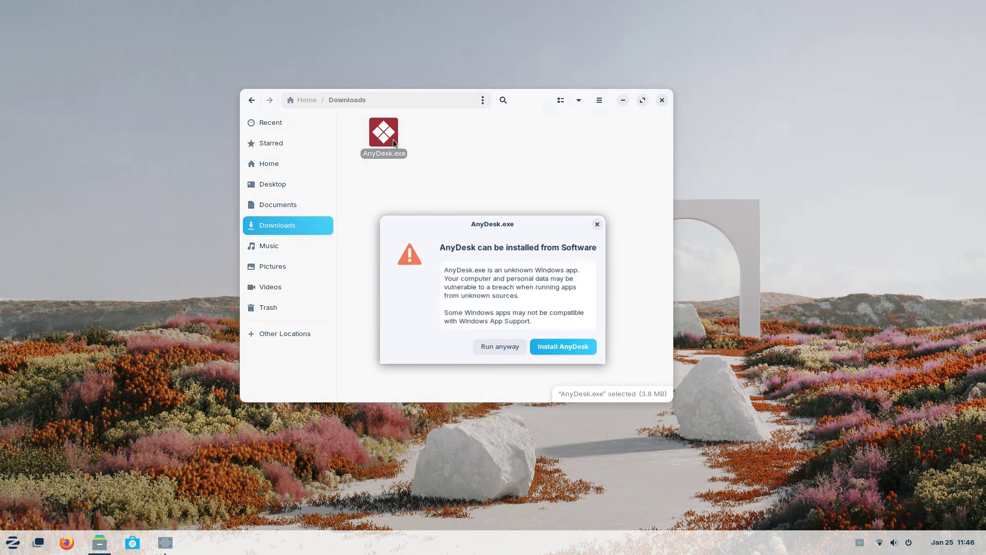
pyautogui.click(583, 346)
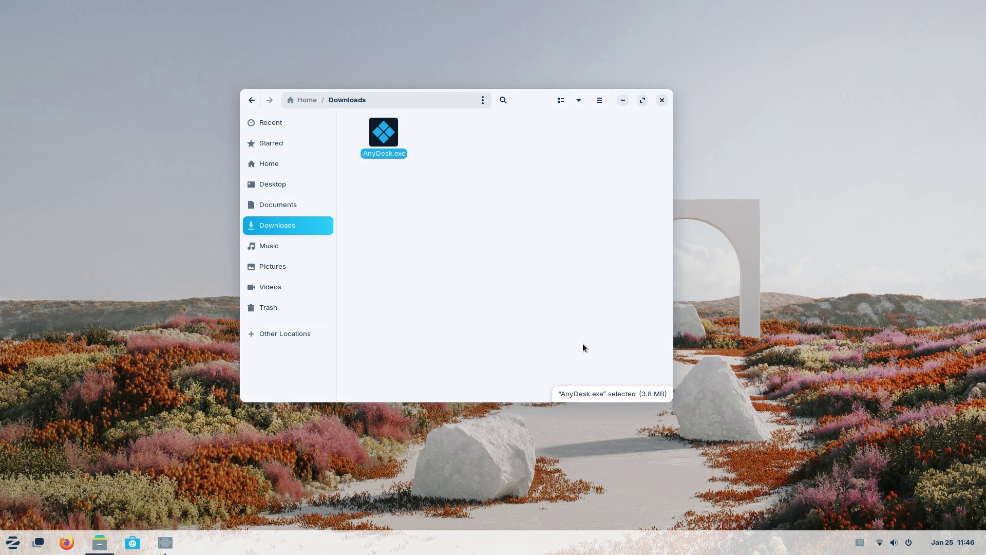
pyautogui.click(651, 171)
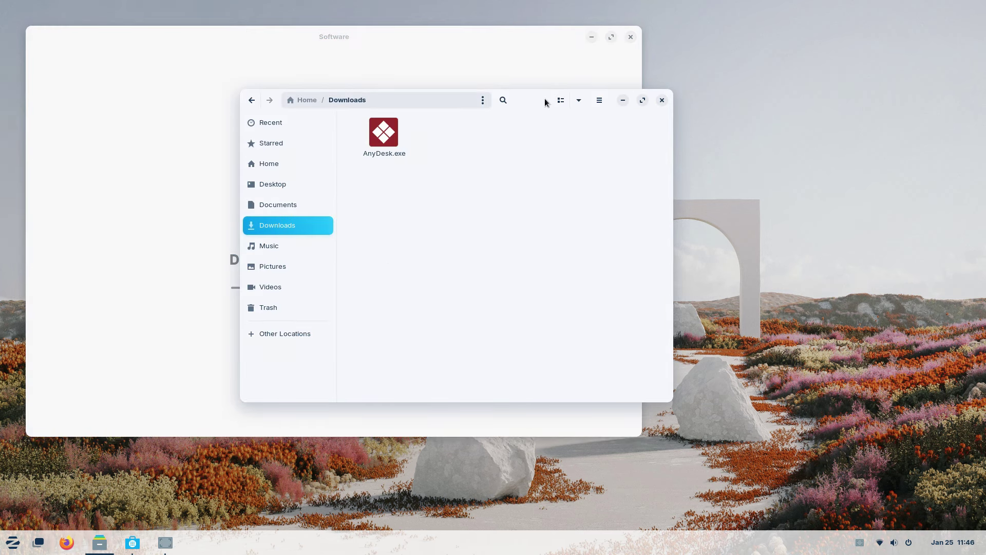
# Spread out the file manager and Software windows so that AnyDesk.exe and the store page can be seen together
pyautogui.moveTo(546, 100); pyautogui.dragTo(314, 201)
pyautogui.click(581, 245)
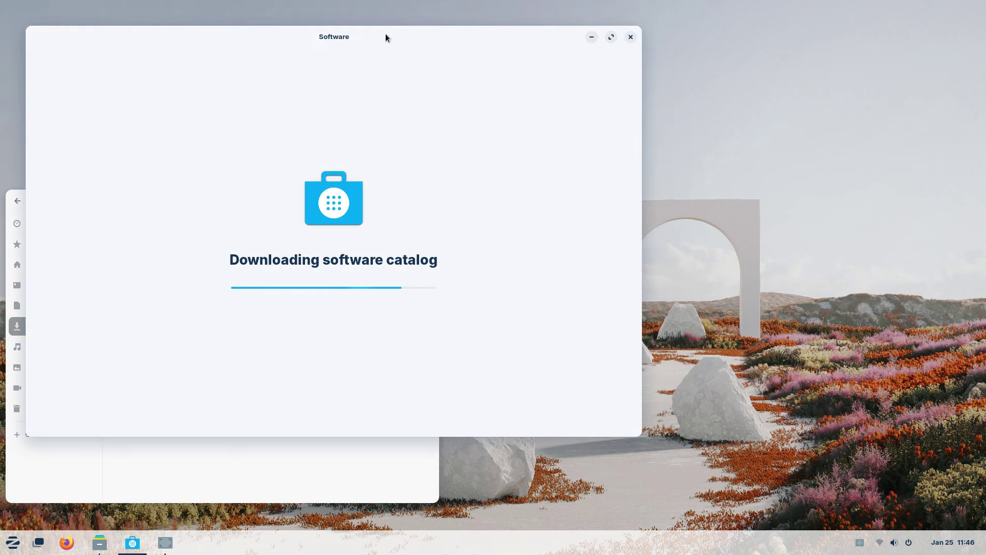
pyautogui.moveTo(386, 36); pyautogui.dragTo(681, 36)
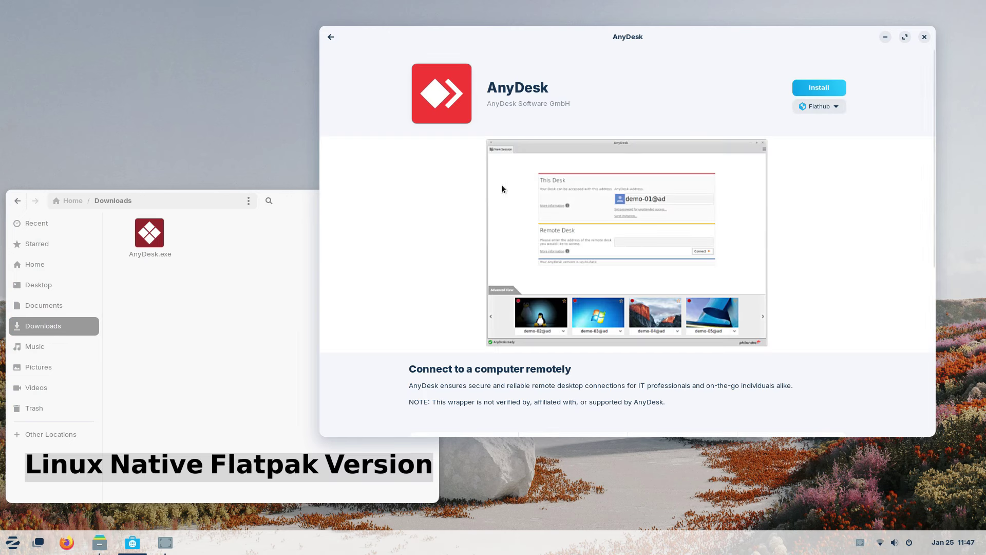
# Review the Flathub AnyDesk listing, including its source options, download size and permissions, and close Software
pyautogui.click(833, 108)
pyautogui.click(851, 282)
pyautogui.click(148, 232)
pyautogui.click(569, 106)
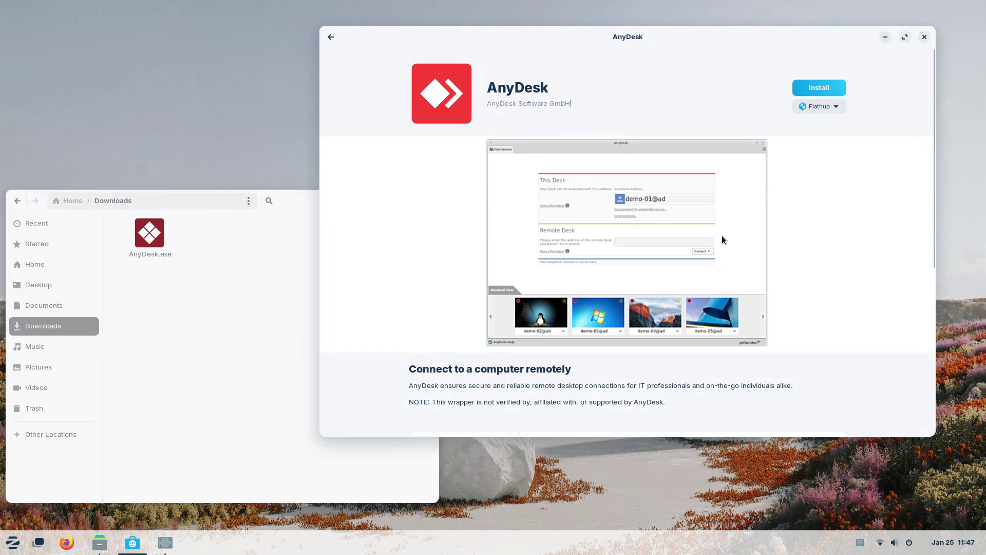
pyautogui.scroll(-3, 722, 235)
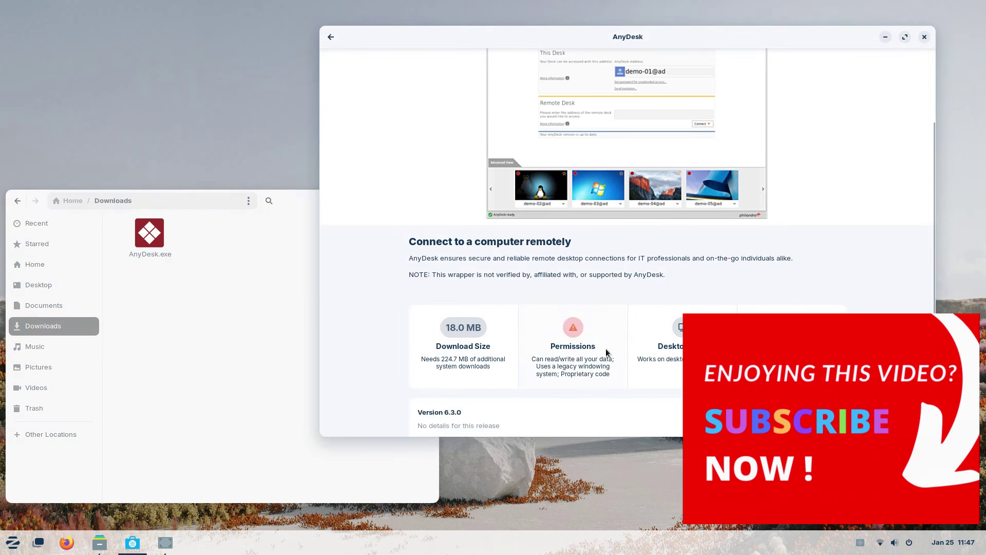
pyautogui.scroll(3, 779, 294)
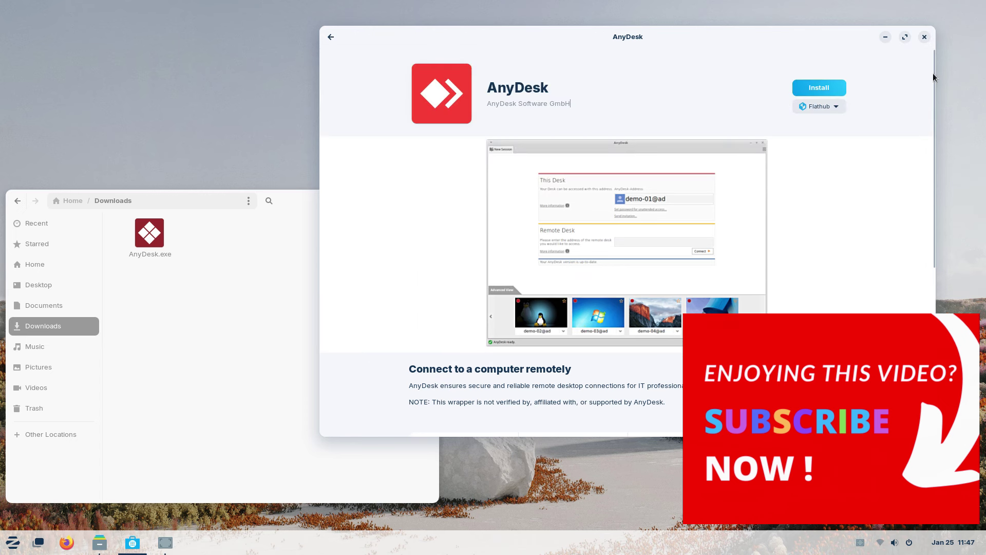
pyautogui.click(924, 37)
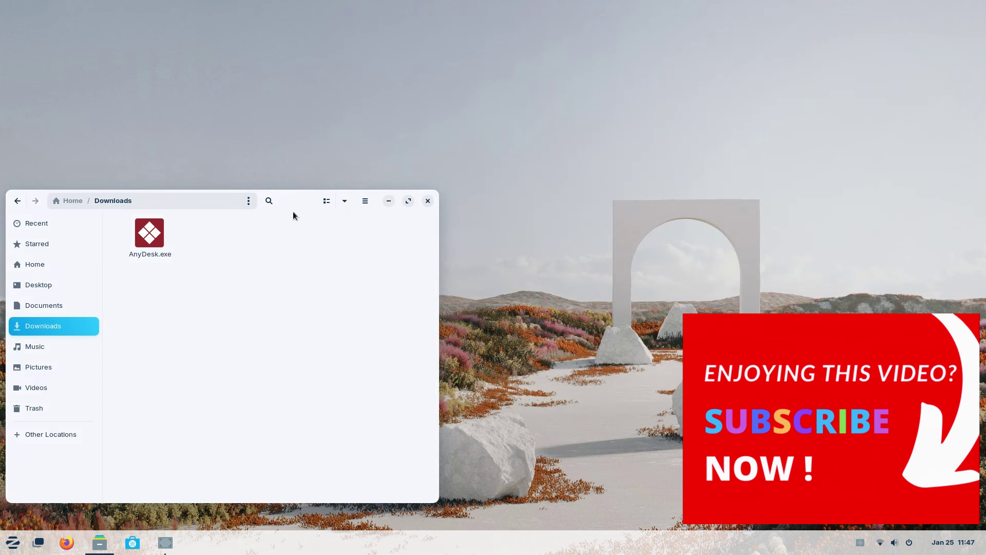
# Move the Downloads window, run AnyDesk.exe anyway, and accept the Windows installation with shortcuts, desktop icon and automatic updates
pyautogui.moveTo(293, 211); pyautogui.dragTo(474, 108)
pyautogui.doubleClick(329, 144)
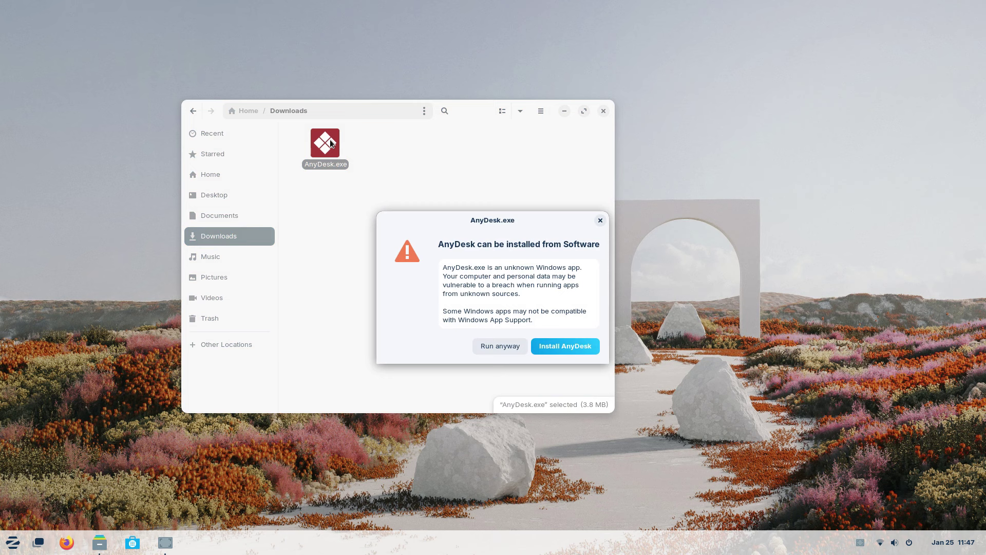
pyautogui.click(505, 351)
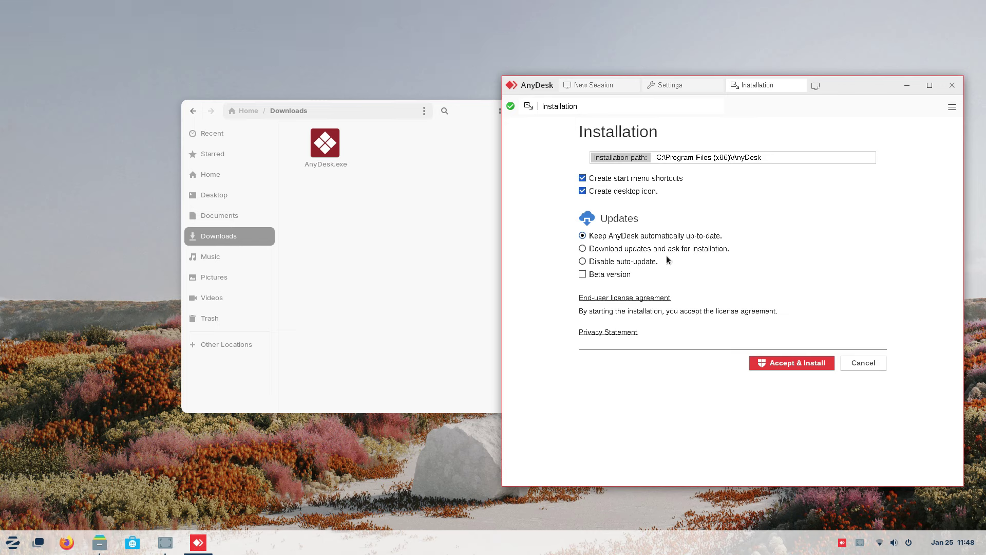
pyautogui.click(776, 362)
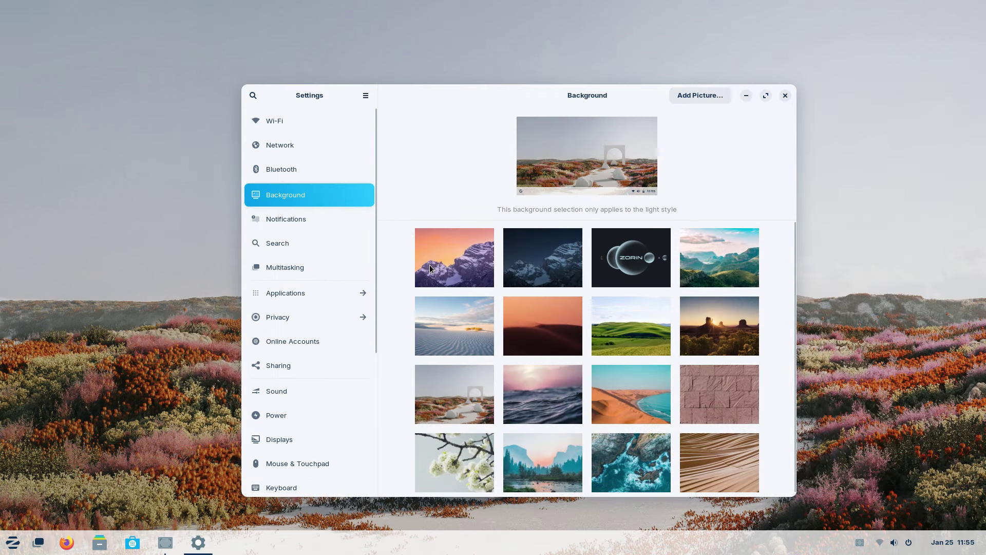
# Set the orange-sky snowy mountain picture as the desktop background and preview it on the empty next workspace
pyautogui.click(430, 268)
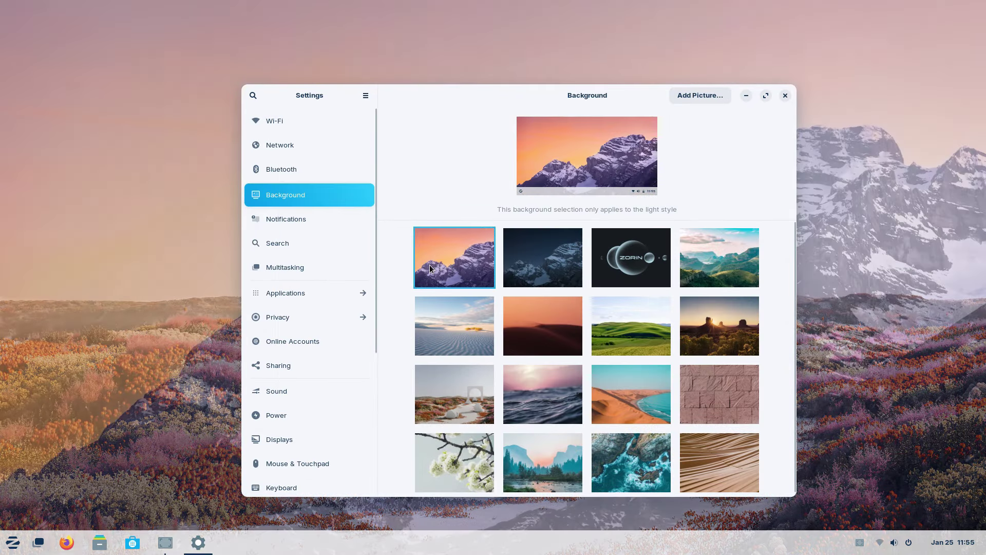
pyautogui.hotkey('ctrl', 'alt', 'Right')
pyautogui.press('super+w')
pyautogui.press('super+w')
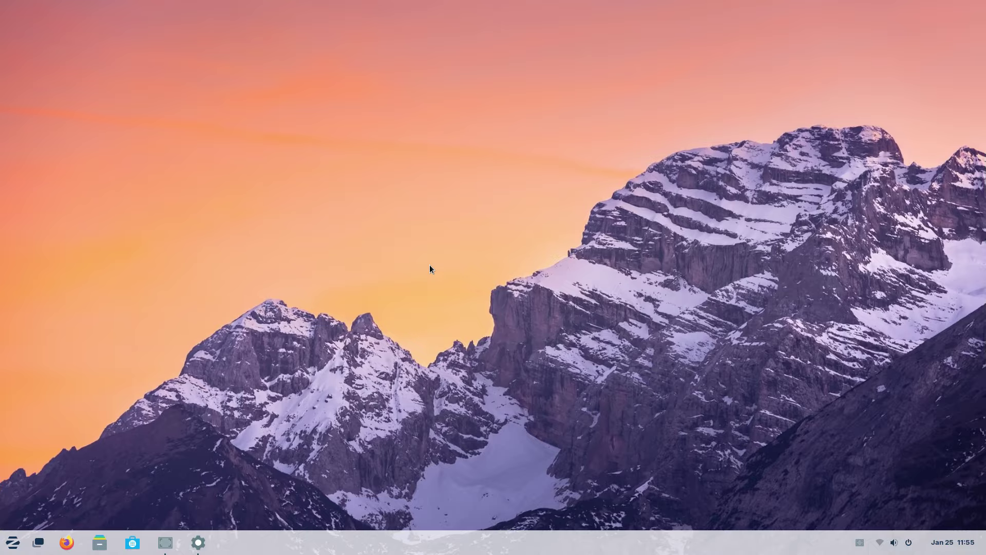
pyautogui.hotkey('ctrl', 'alt', 'Left')
# Change the background to the dark night-time mountain picture and preview it on the next workspace
pyautogui.click(532, 255)
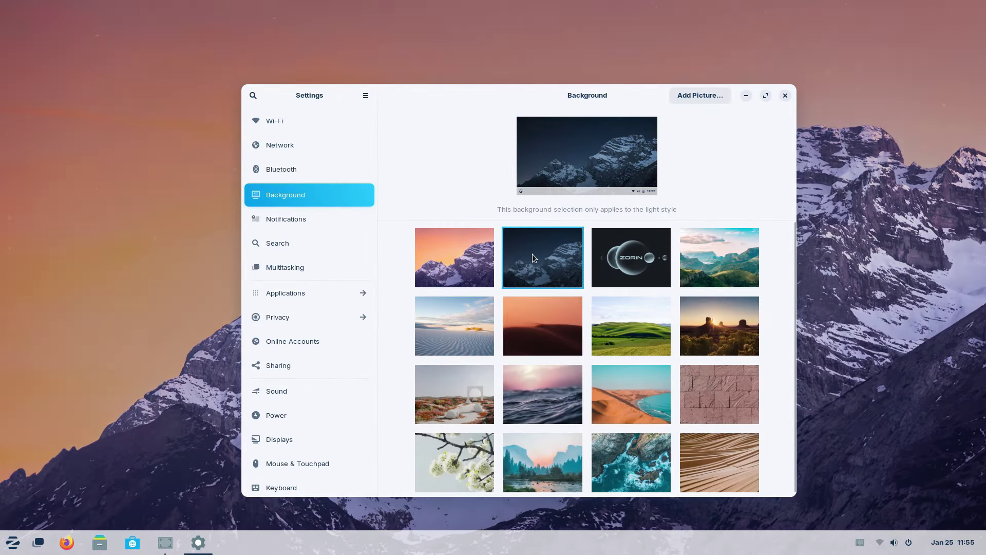
pyautogui.hotkey('ctrl', 'alt', 'Right')
pyautogui.hotkey('ctrl', 'alt', 'Left')
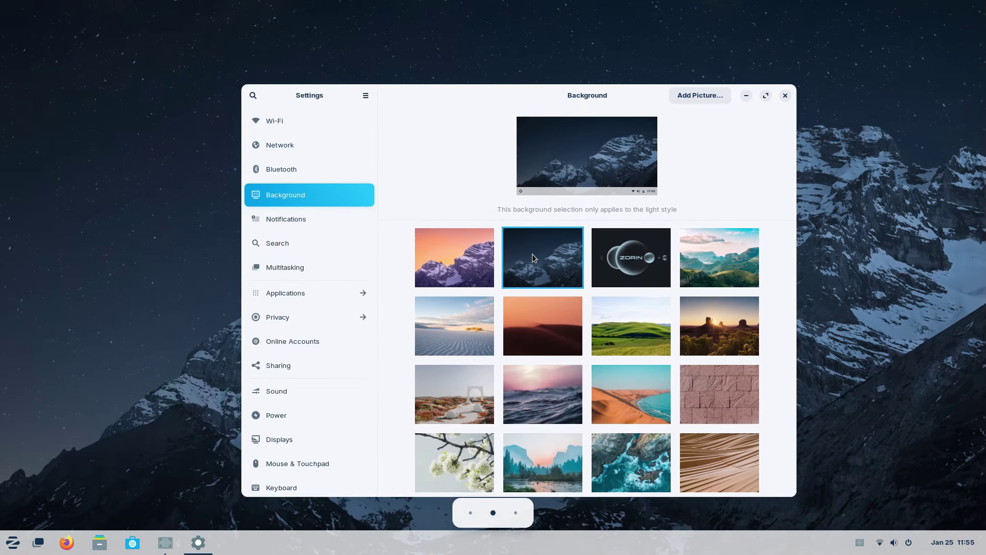
# Apply the black Zorin planets wallpaper and preview it on the next workspace and in the activities overview
pyautogui.click(636, 259)
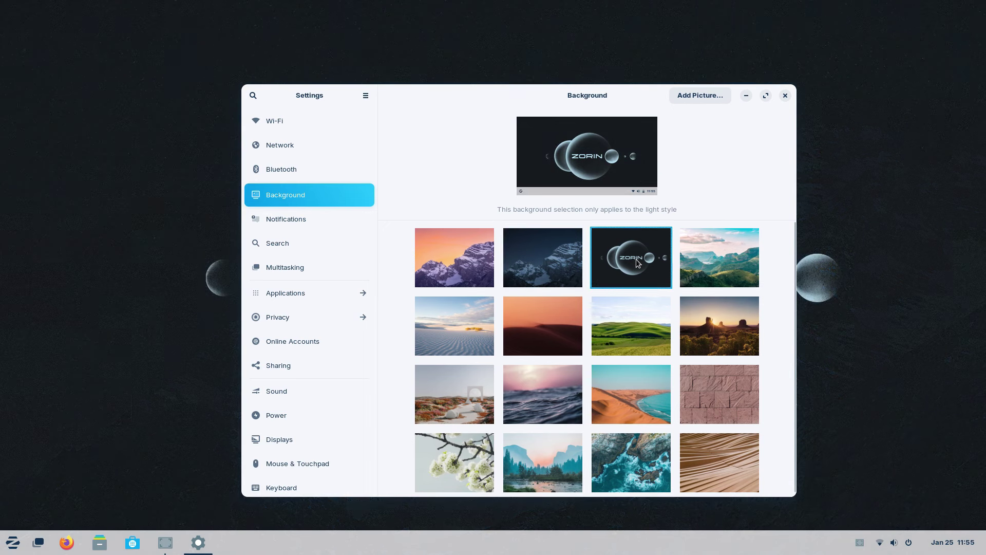
pyautogui.hotkey('ctrl', 'alt', 'Right')
pyautogui.press('super')
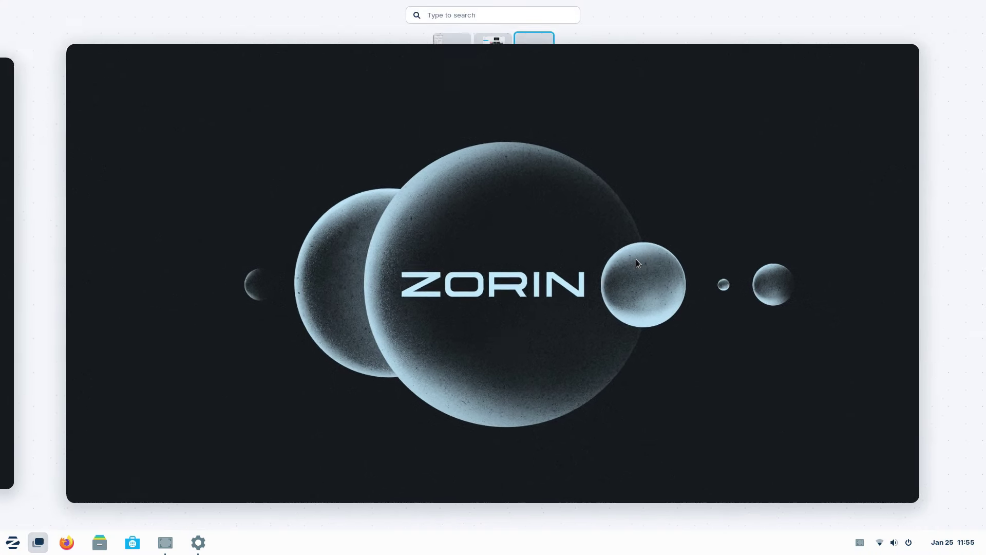
pyautogui.press('super')
pyautogui.hotkey('ctrl', 'alt', 'Left')
# Apply the green canyon landscape wallpaper and preview it on the next workspace with the Zorin menu open
pyautogui.click(688, 266)
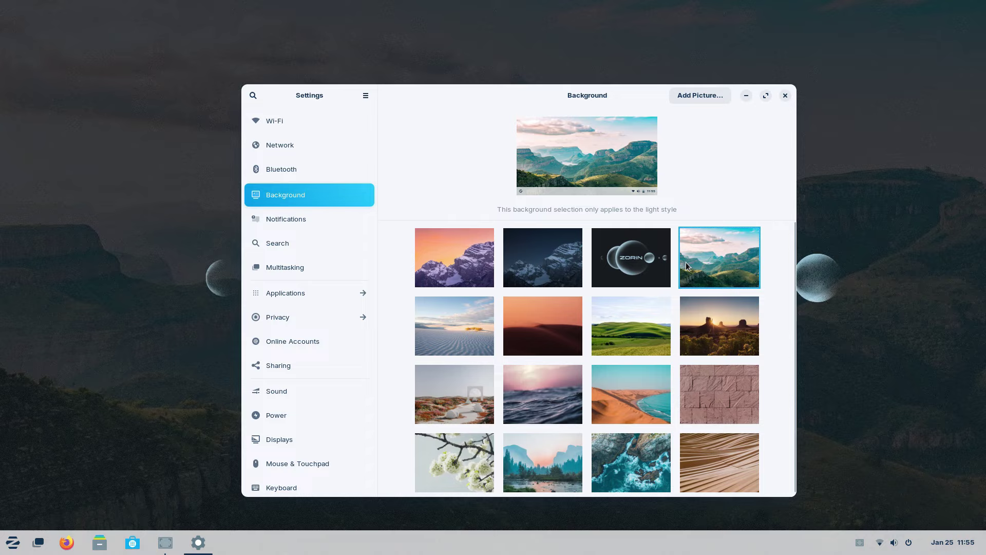
pyautogui.hotkey('ctrl', 'alt', 'Right')
pyautogui.click(12, 542)
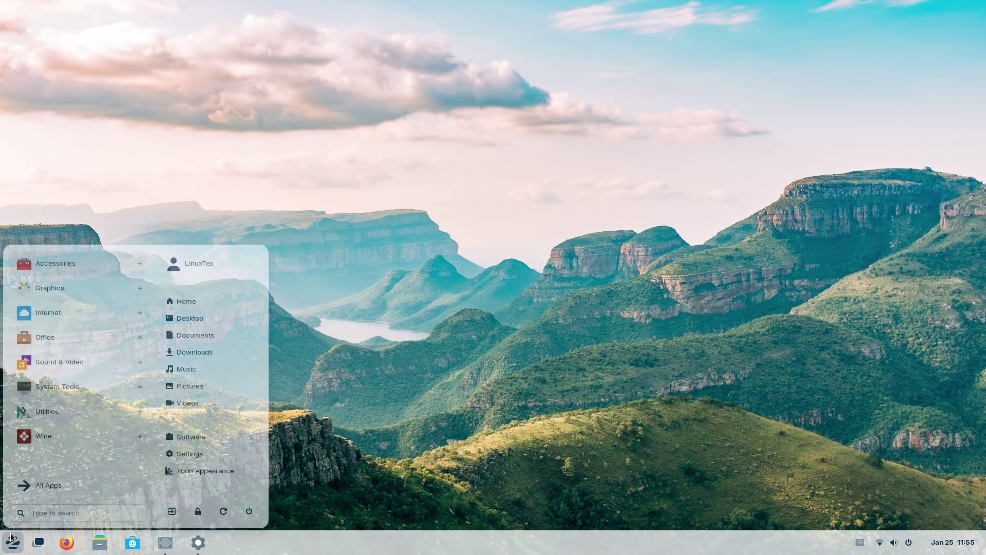
pyautogui.click(12, 542)
pyautogui.hotkey('ctrl', 'alt', 'Left')
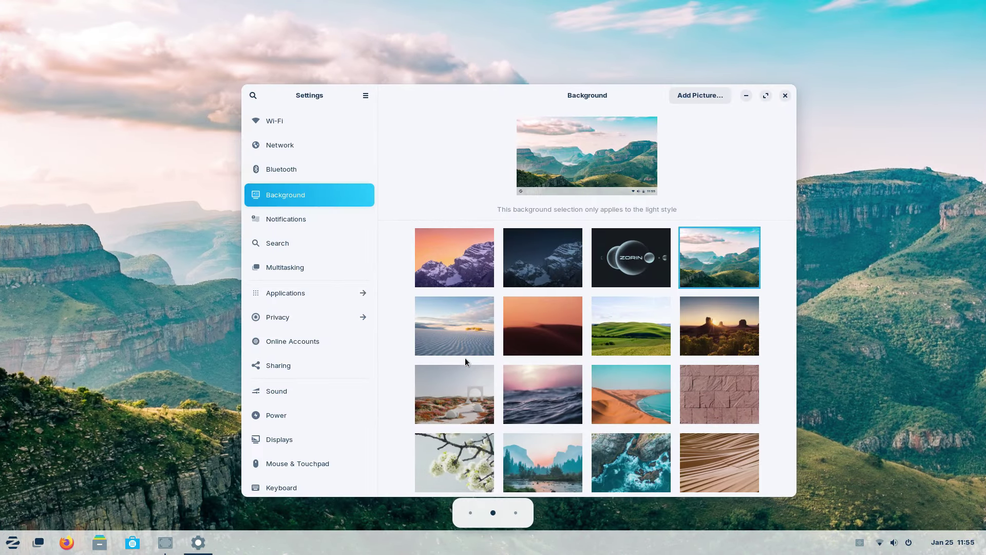
# Switch the background to the white rippled sand dunes picture and preview it on the next workspace
pyautogui.click(442, 324)
pyautogui.hotkey('ctrl', 'alt', 'Right')
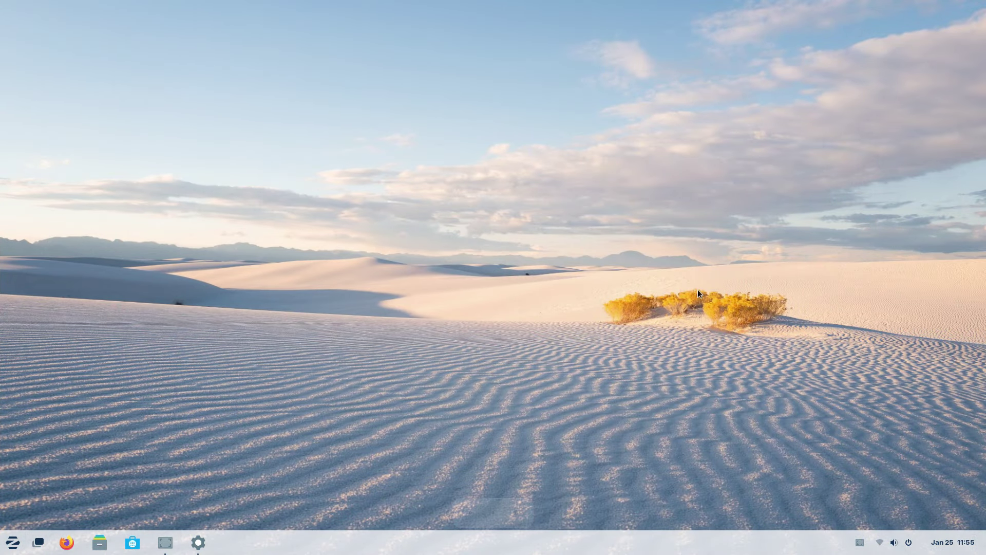
pyautogui.click(970, 551)
pyautogui.click(969, 550)
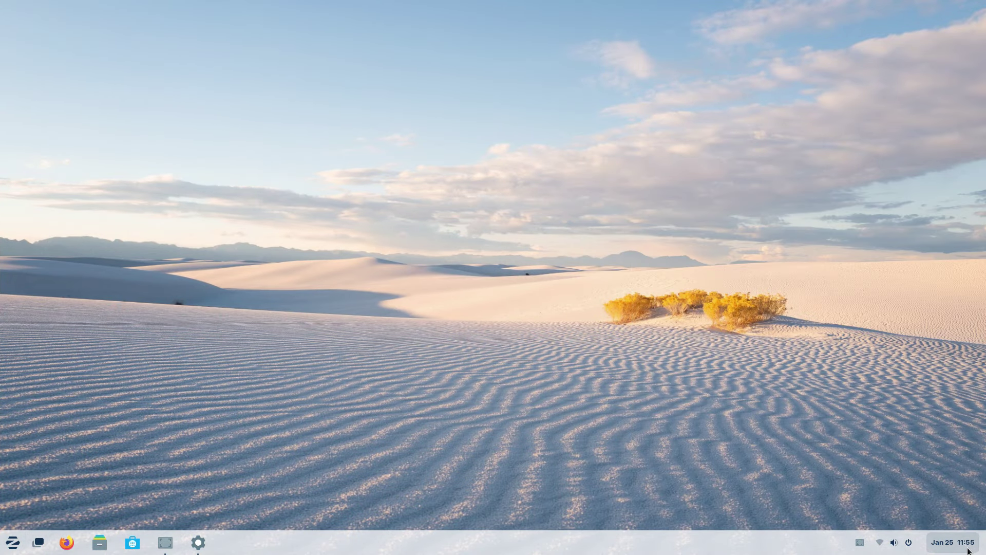
pyautogui.hotkey('ctrl', 'alt', 'Left')
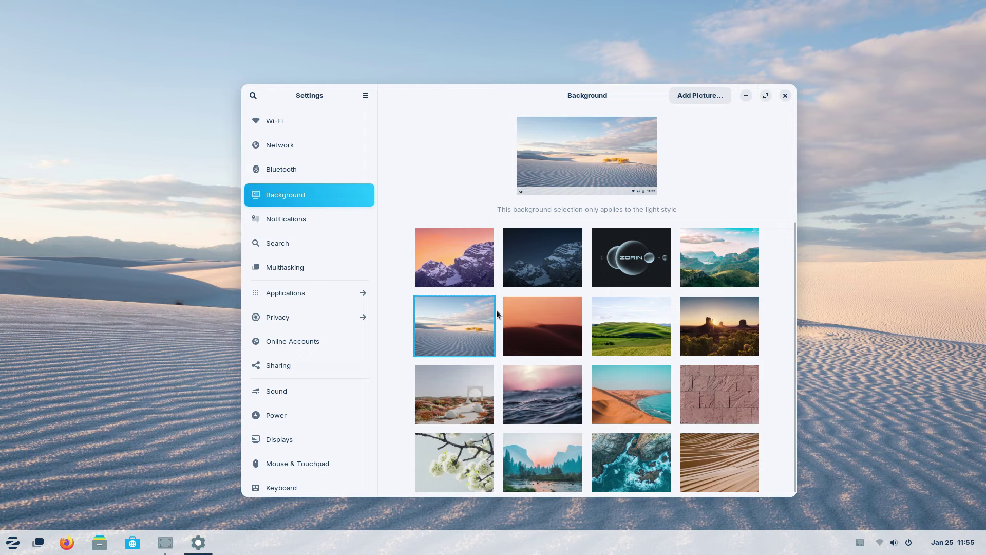
# Set the dark dune with orange sky as background and preview it on the next workspace with quick settings open
pyautogui.click(538, 336)
pyautogui.hotkey('ctrl', 'alt', 'Right')
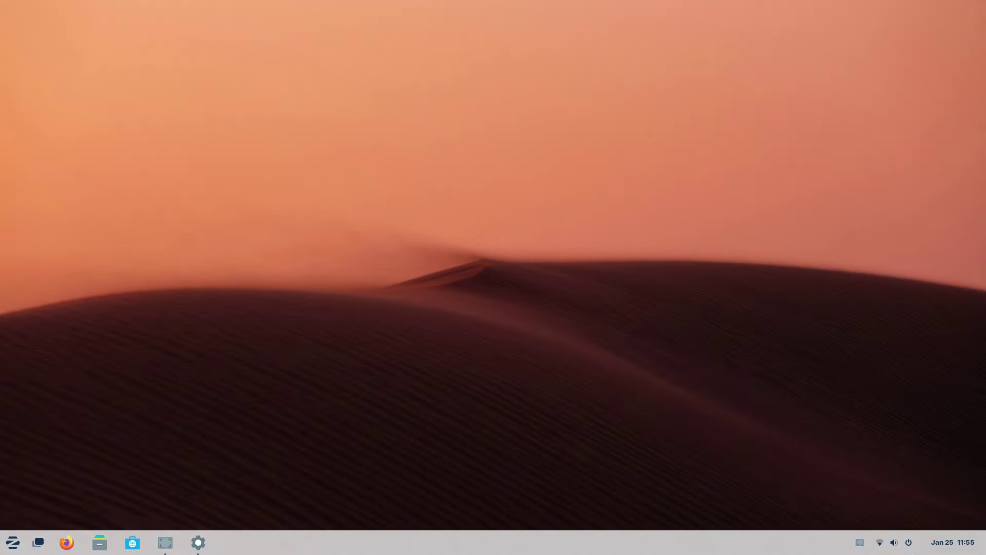
pyautogui.click(860, 549)
pyautogui.click(880, 551)
pyautogui.click(881, 552)
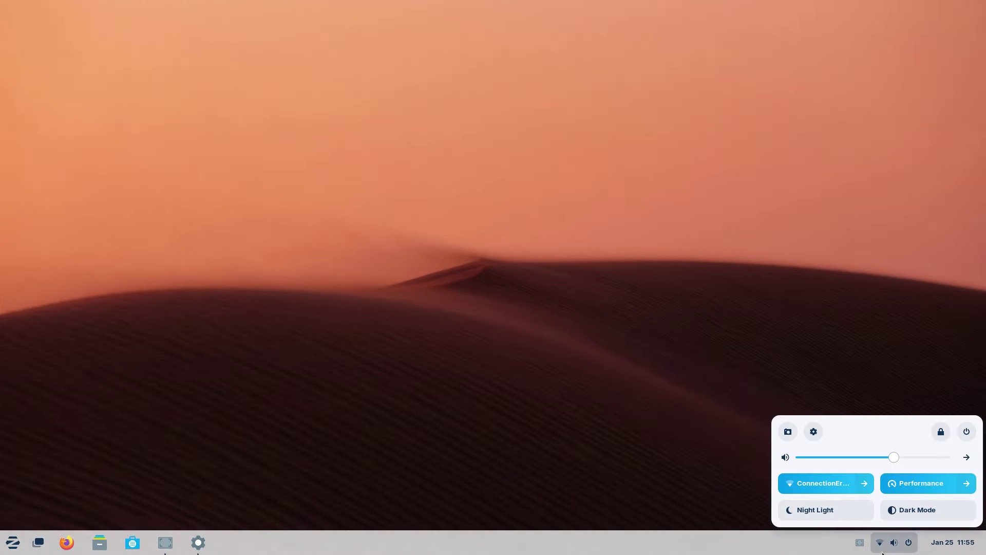
pyautogui.click(882, 552)
pyautogui.hotkey('ctrl', 'alt', 'Left')
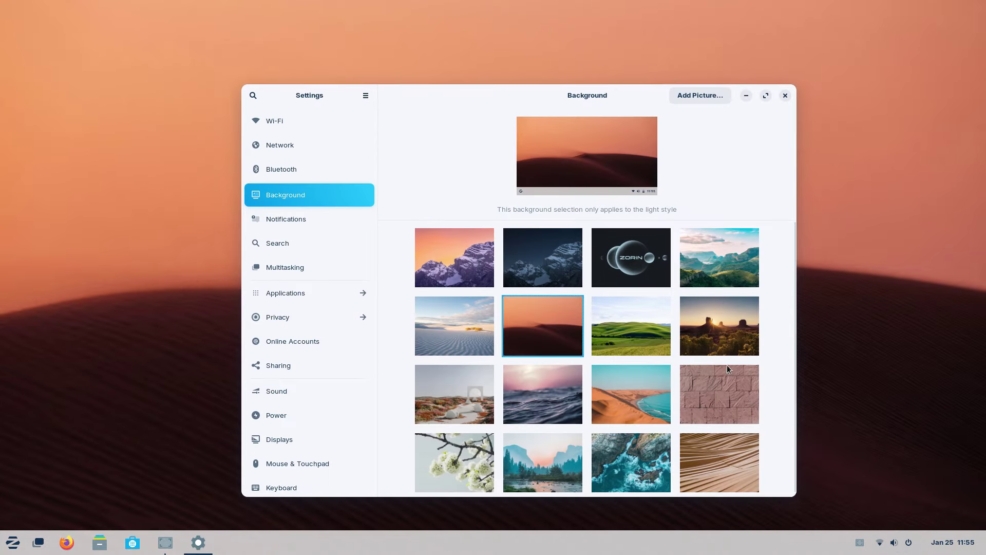
# Apply the green rolling hills wallpaper and preview it on the next workspace with quick settings open
pyautogui.click(631, 325)
pyautogui.hotkey('ctrl', 'alt', 'Right')
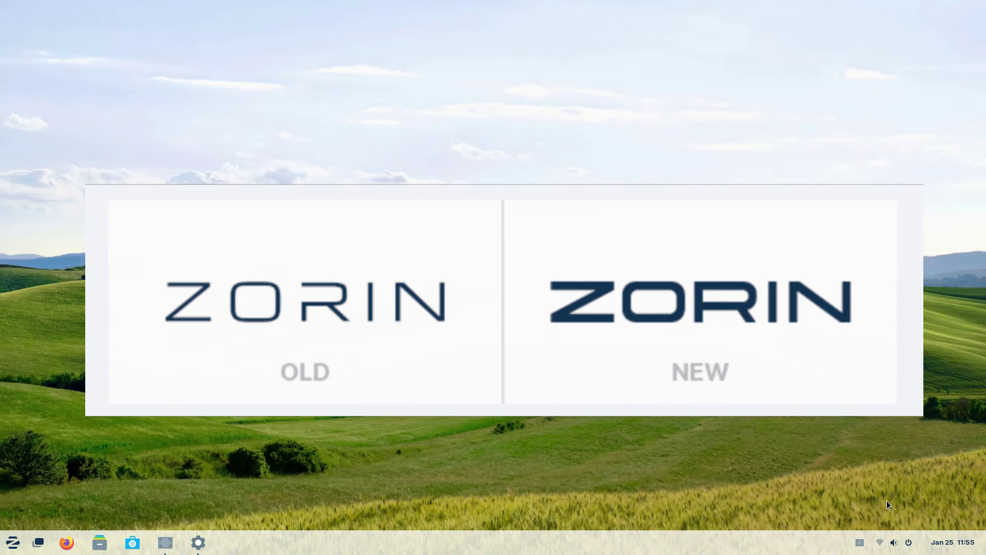
pyautogui.click(893, 542)
pyautogui.click(893, 543)
pyautogui.hotkey('ctrl', 'alt', 'Left')
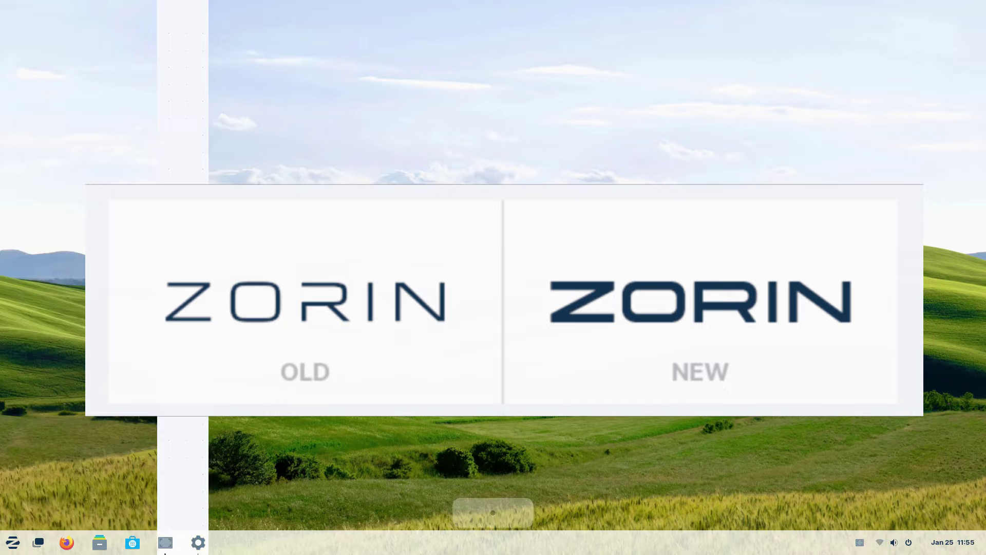
# Set the sunlit desert buttes picture as background and preview it on the next workspace with the Zorin menu open
pyautogui.click(707, 342)
pyautogui.hotkey('ctrl', 'alt', 'Right')
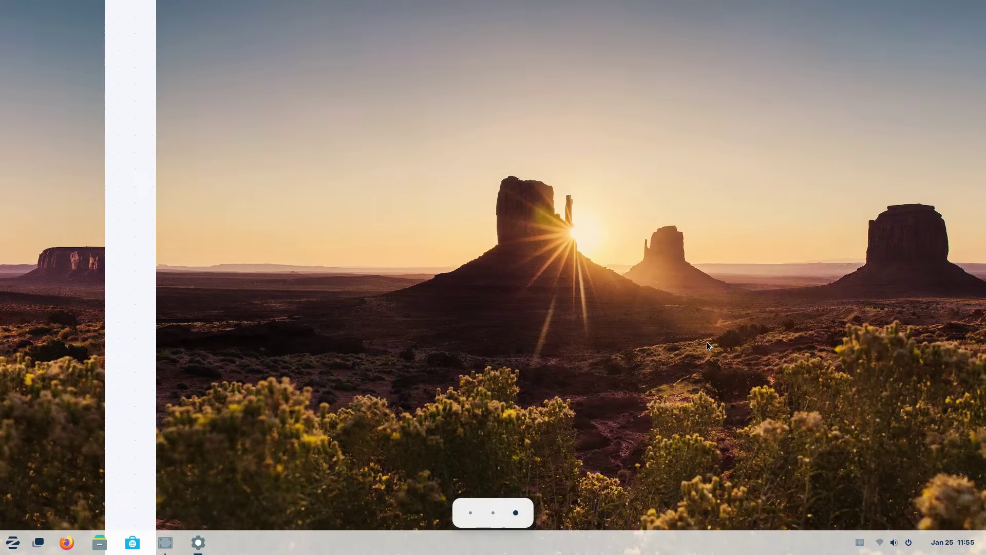
pyautogui.click(13, 542)
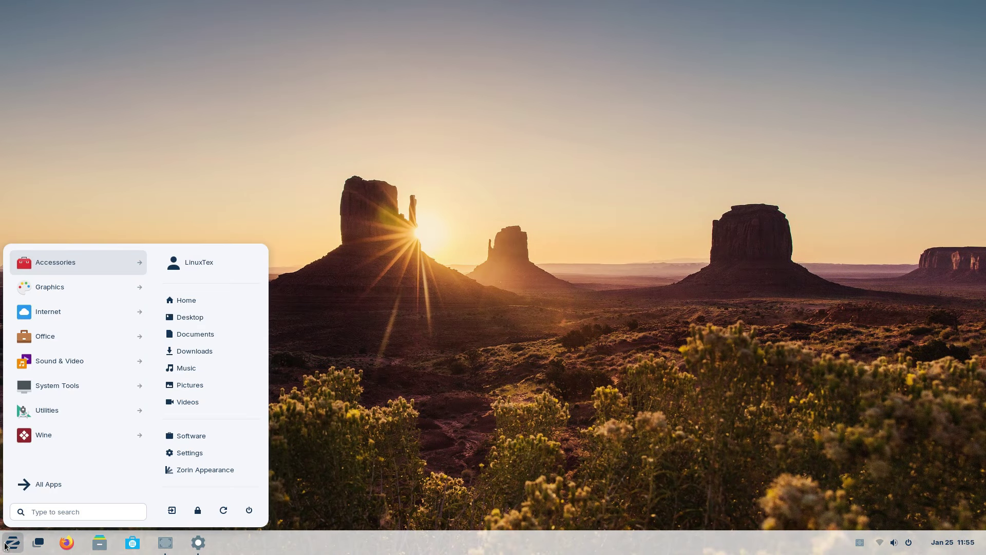
pyautogui.click(13, 542)
pyautogui.hotkey('ctrl', 'alt', 'Left')
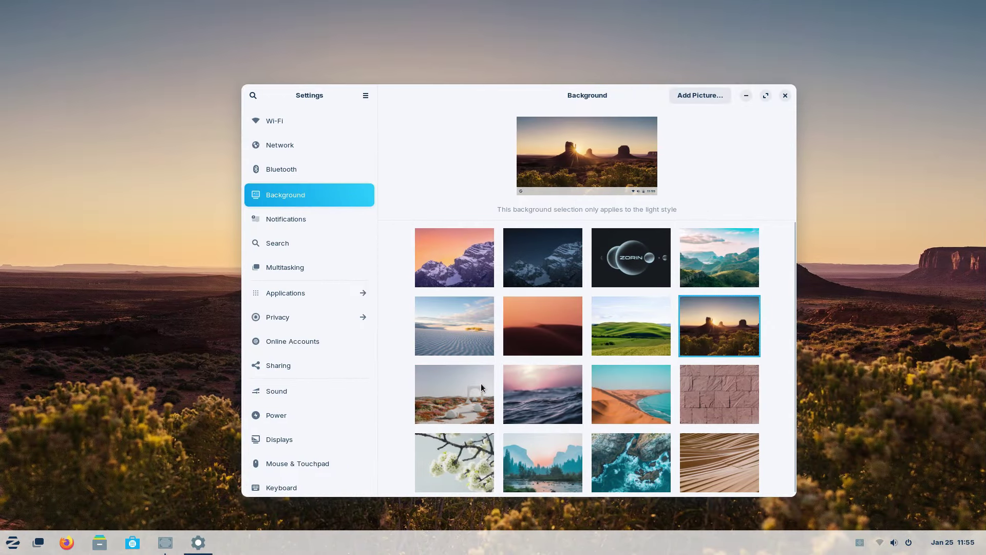
# Switch the background to the white arch among colourful shrubs and preview it on the next workspace with the calendar and quick settings open
pyautogui.click(470, 389)
pyautogui.hotkey('ctrl', 'alt', 'Right')
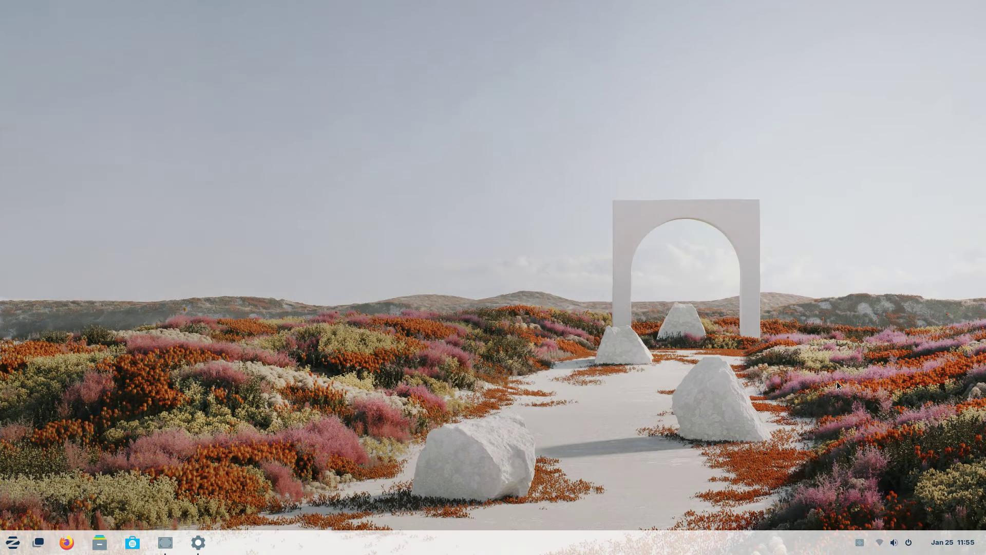
pyautogui.click(951, 542)
pyautogui.click(950, 542)
pyautogui.click(897, 542)
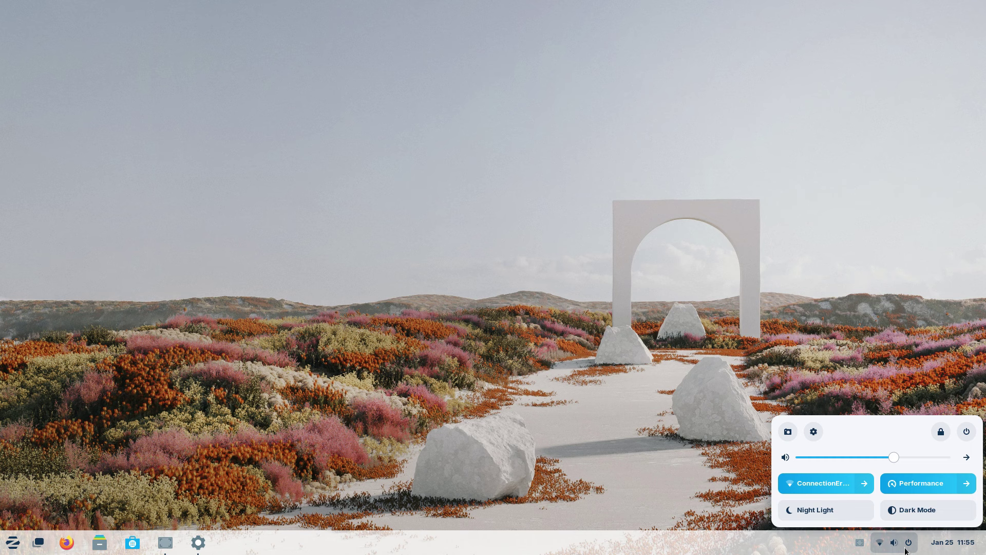
pyautogui.click(717, 389)
pyautogui.press('super')
pyautogui.press('super')
pyautogui.hotkey('ctrl', 'alt', 'Left')
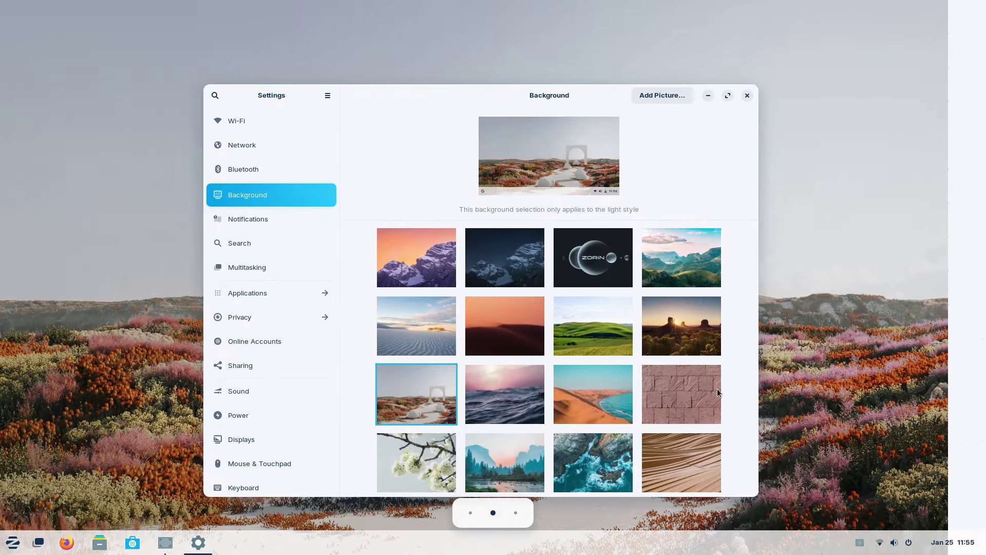
# Apply the ocean waves with pink sky wallpaper and preview it on the next workspace
pyautogui.click(564, 387)
pyautogui.hotkey('ctrl', 'alt', 'Right')
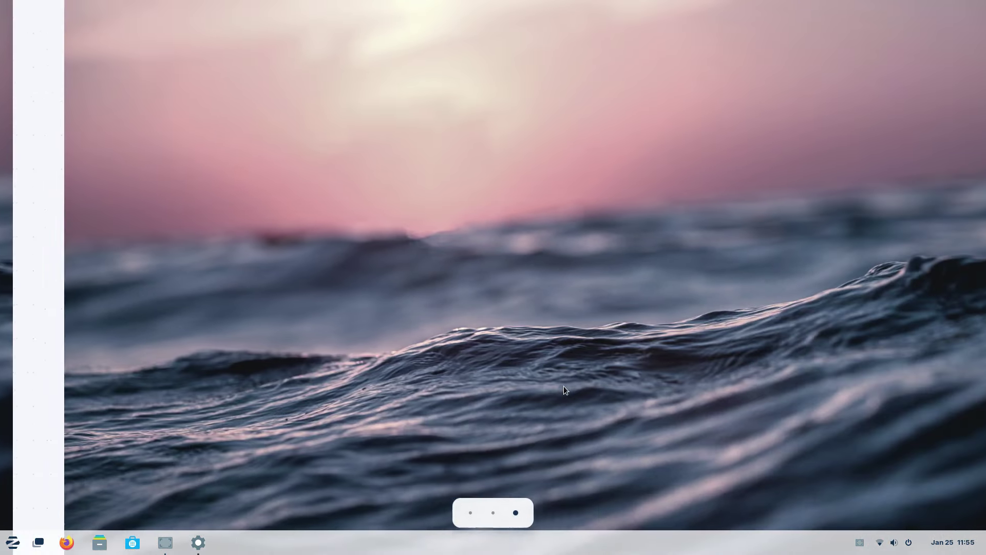
pyautogui.press('super')
pyautogui.press('super')
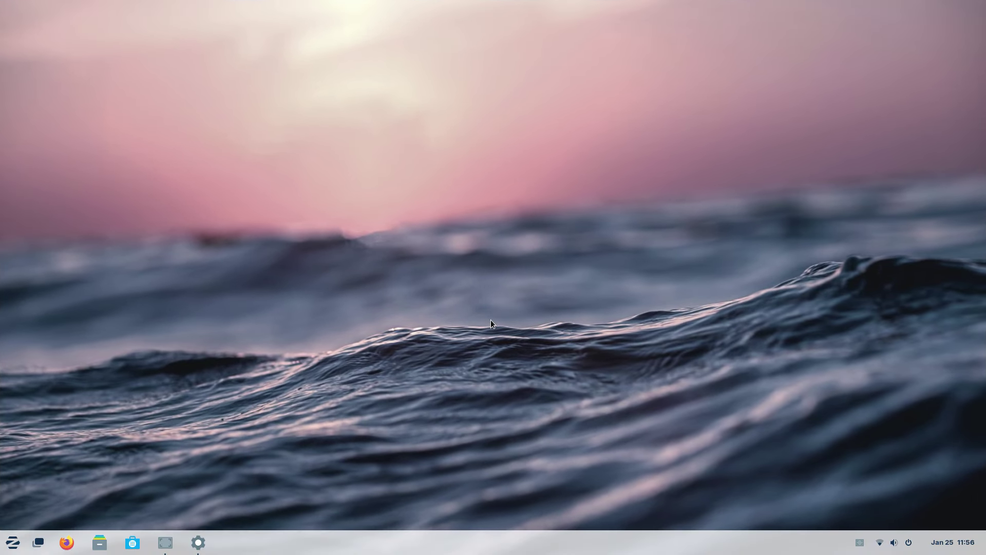
pyautogui.hotkey('ctrl', 'alt', 'Left')
# Set the orange dunes beside the turquoise sea as background and preview it on the next workspace with the Zorin menu open
pyautogui.click(627, 403)
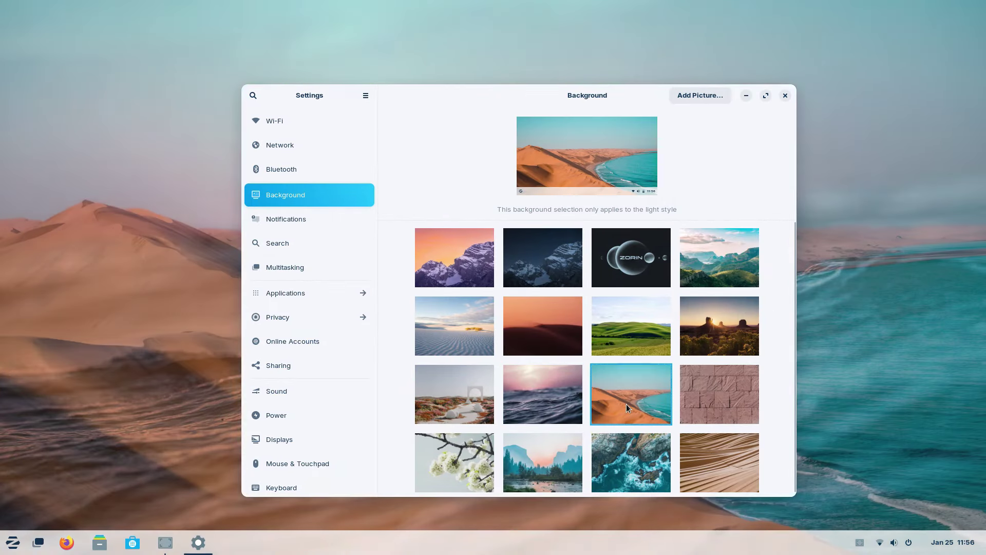
pyautogui.hotkey('ctrl', 'alt', 'Right')
pyautogui.click(9, 540)
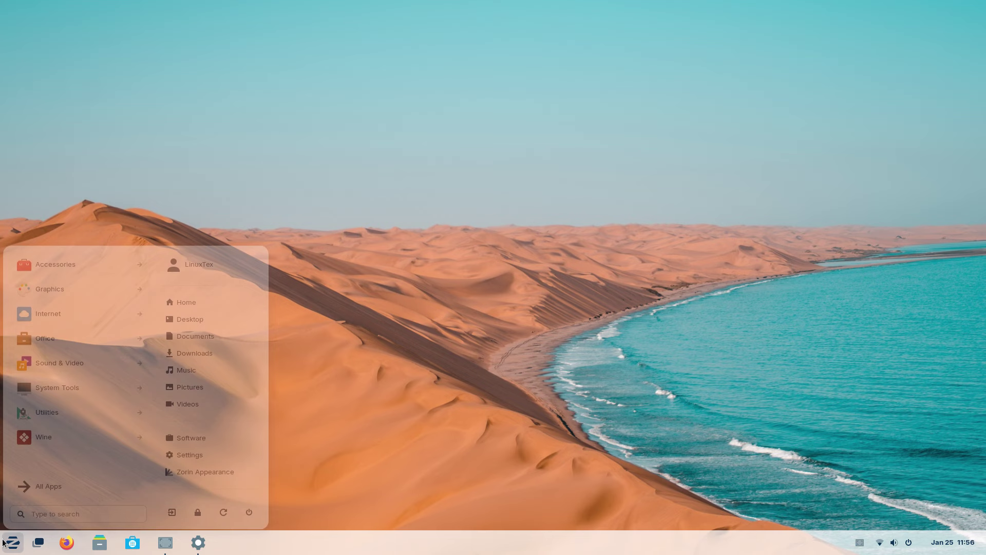
pyautogui.click(8, 540)
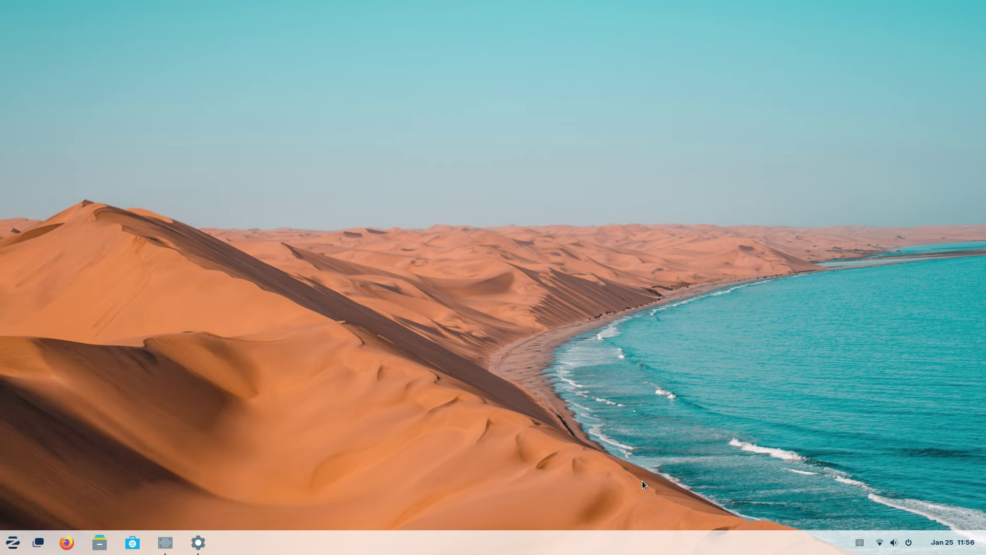